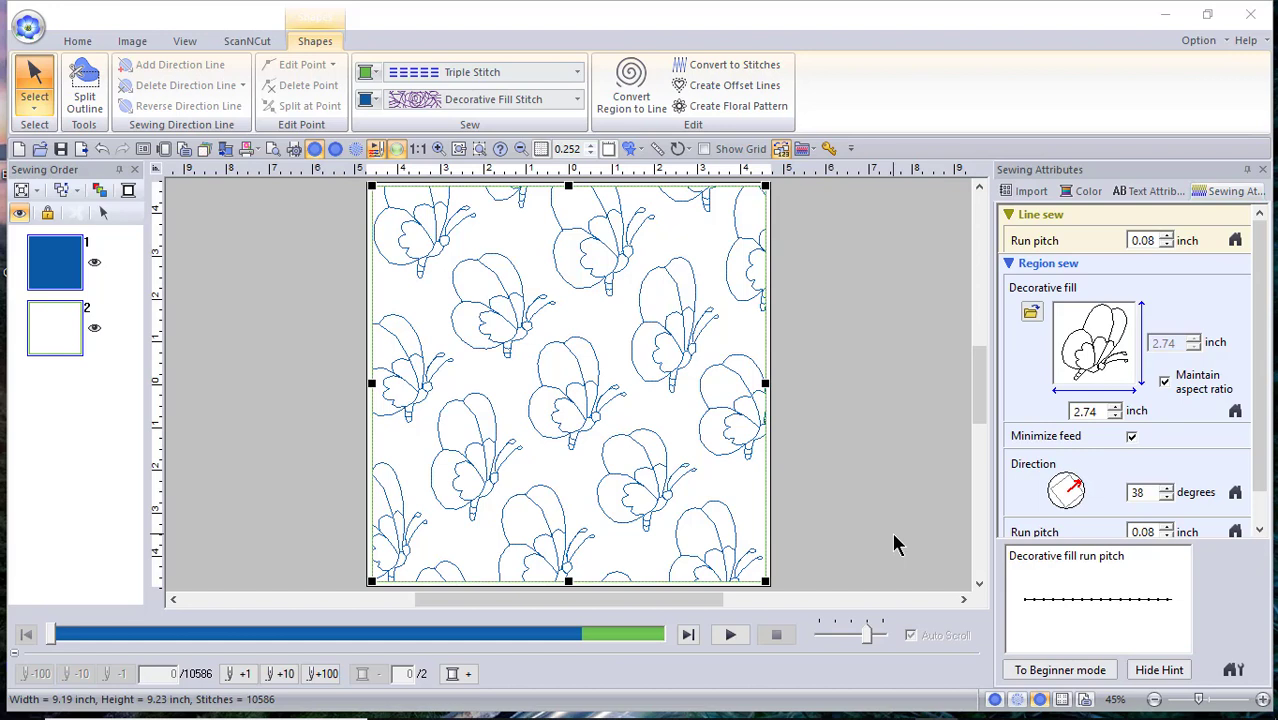
{"action": "left_click", "coordinate": [1195, 40]}
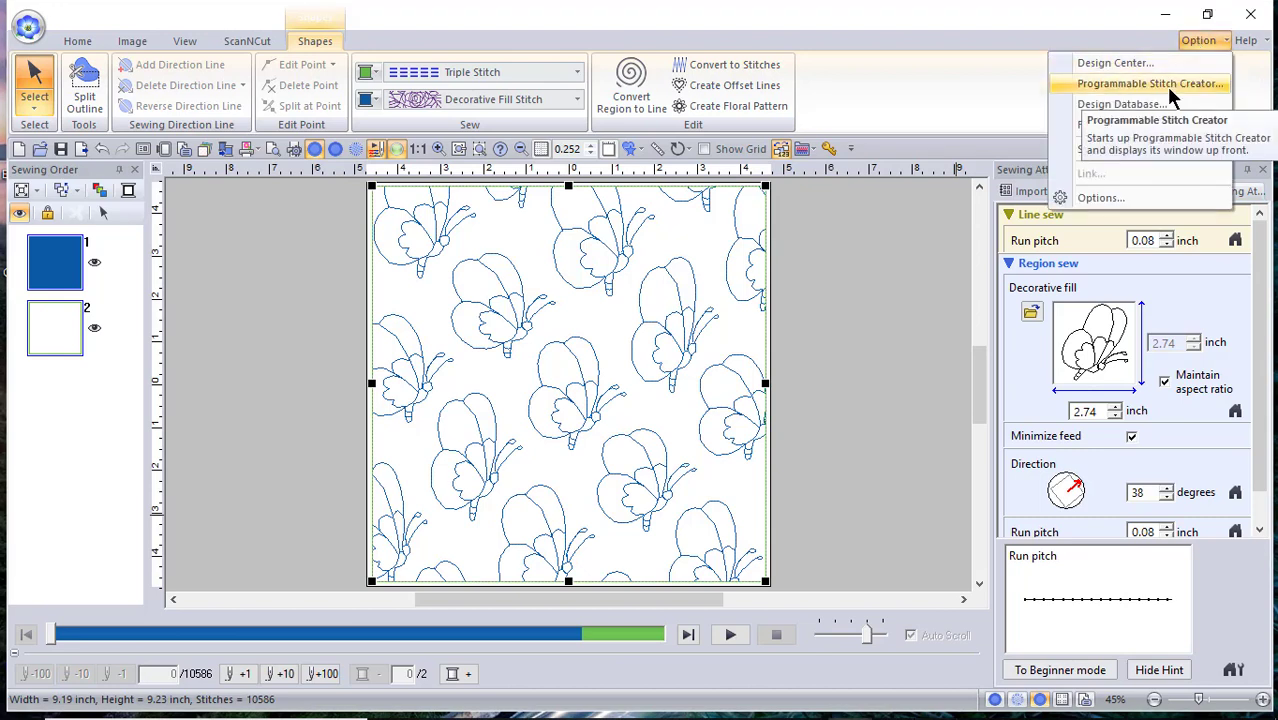
{"action": "left_click", "coordinate": [868, 370]}
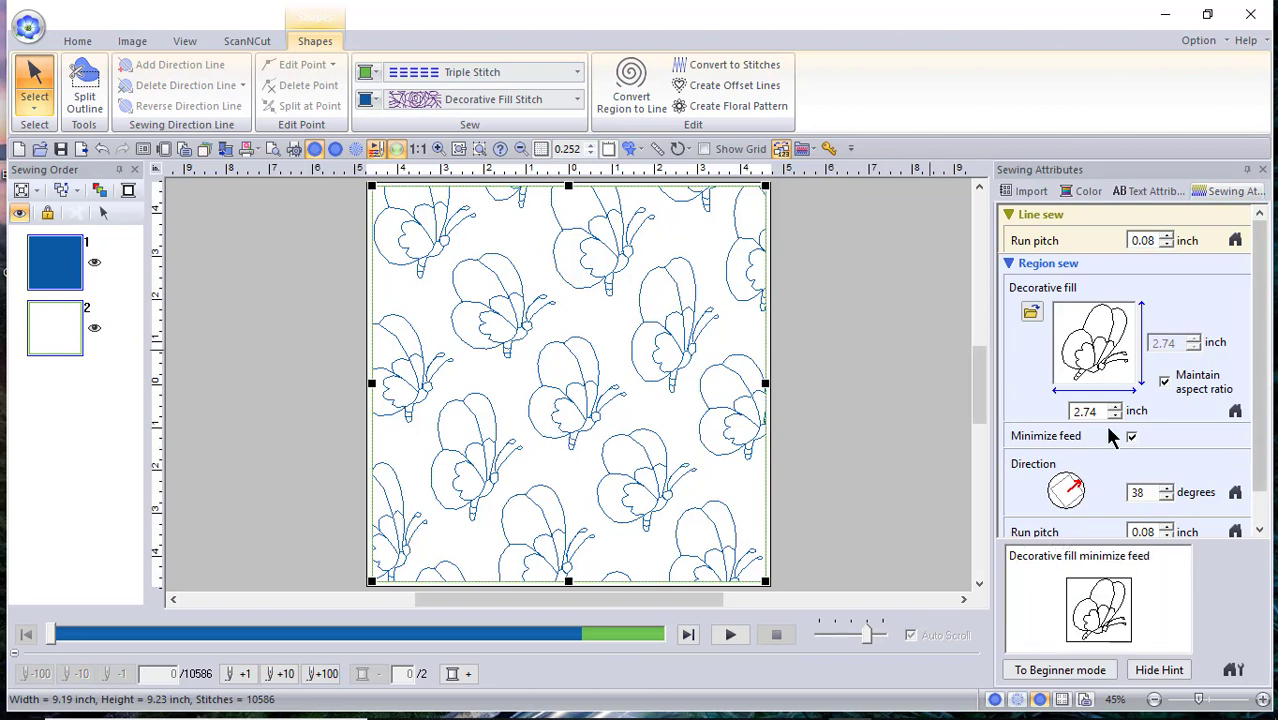
Step: Set the size of the butterfly decorative fill pattern to 4.49 inches
{"action": "left_click_drag", "start_coordinate": [1116, 408], "coordinate": [1118, 410]}
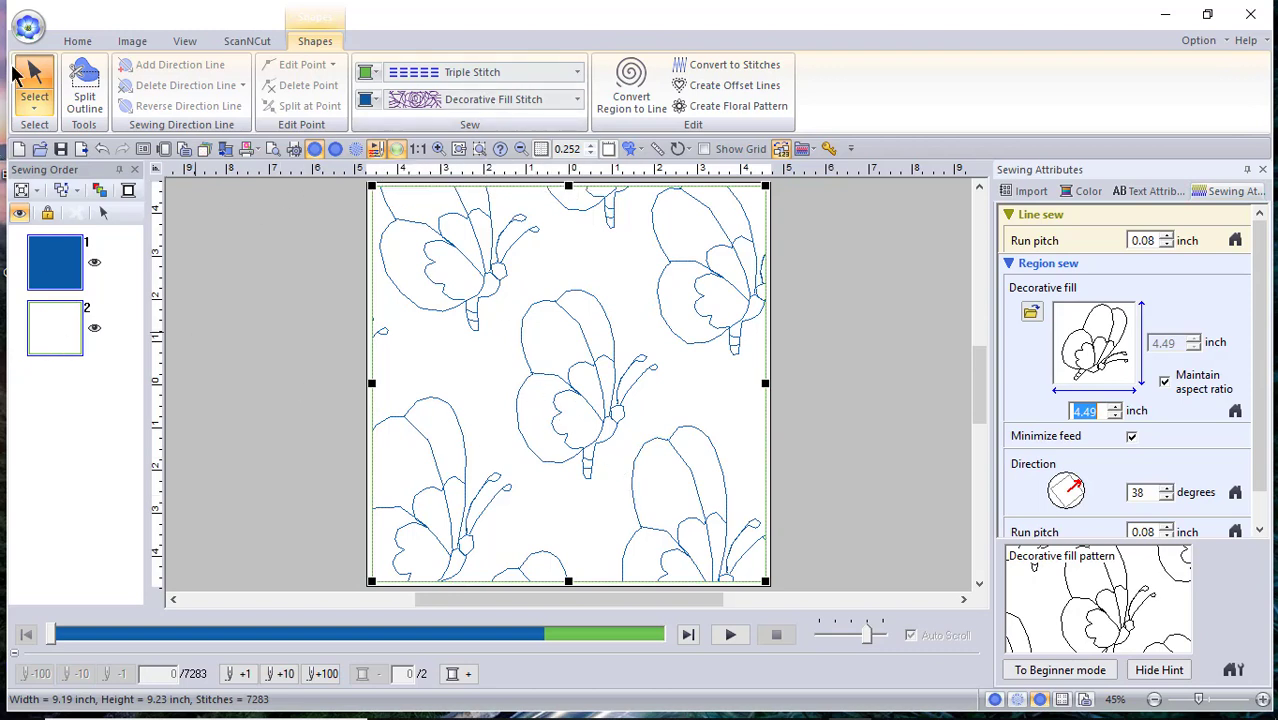
Step: Start a new blank design
{"action": "left_click", "coordinate": [30, 28]}
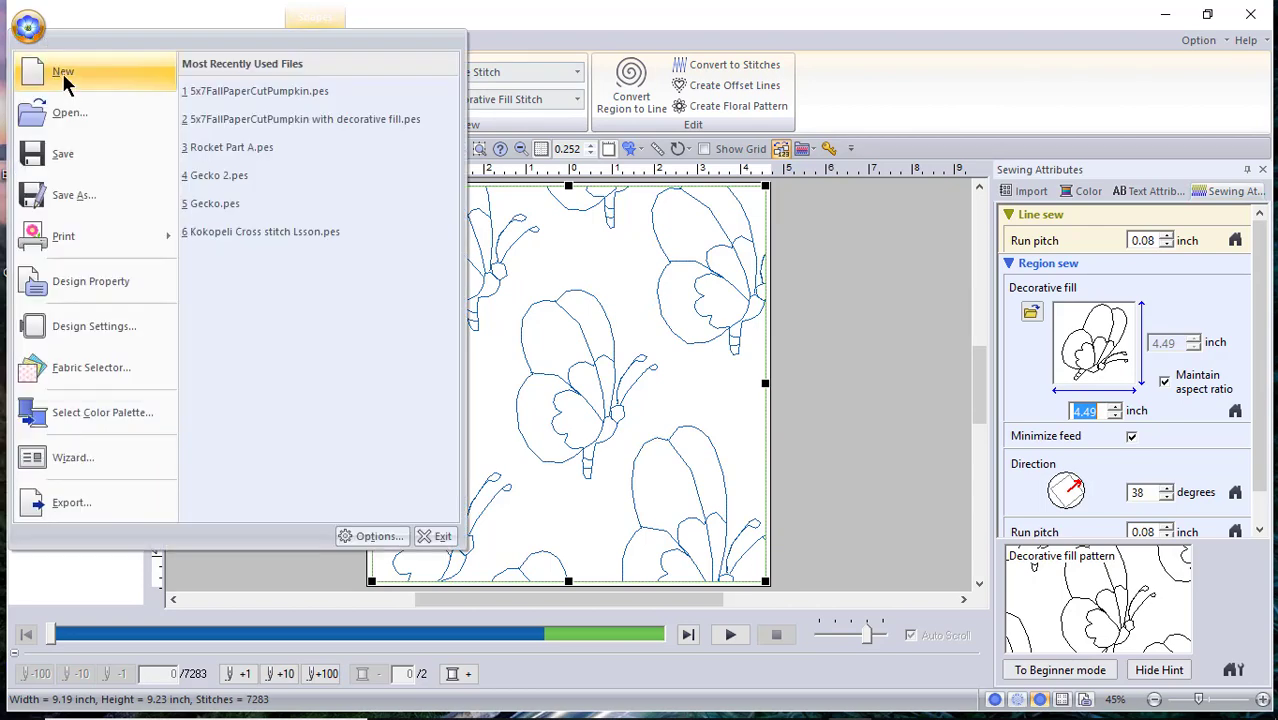
{"action": "left_click", "coordinate": [61, 71]}
{"action": "left_click", "coordinate": [644, 410]}
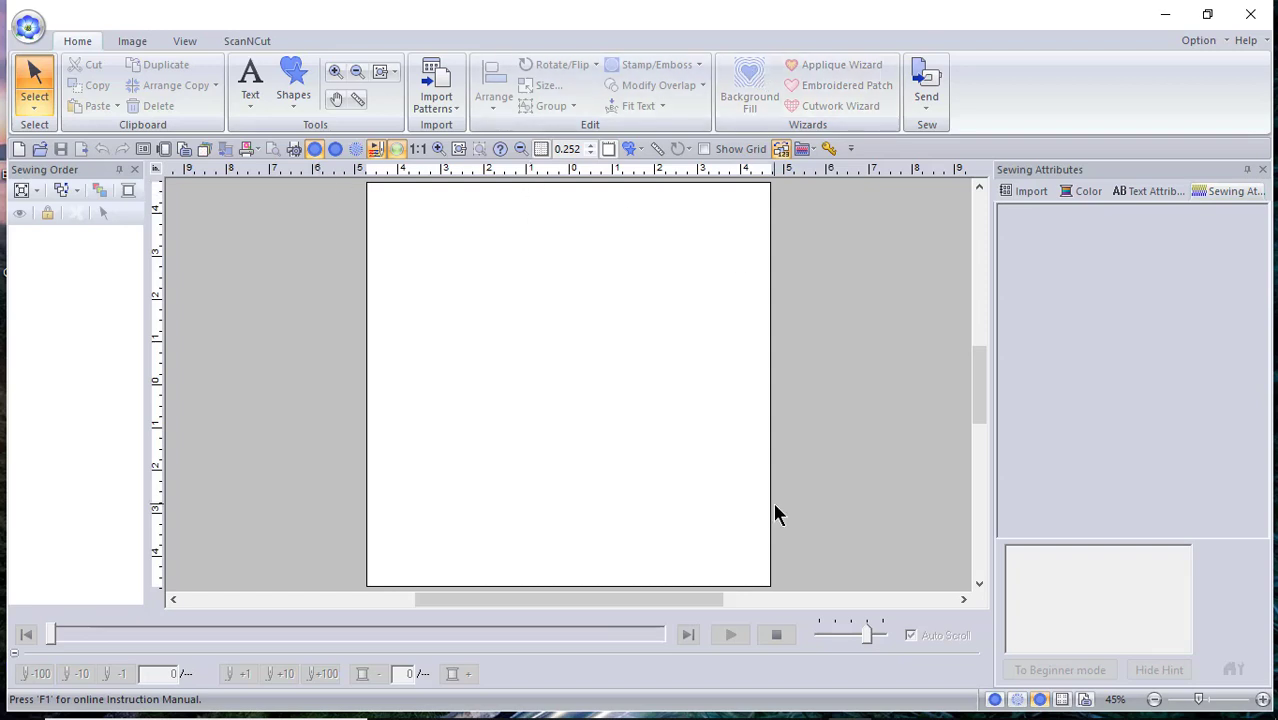
Step: Draw a rectangle about 9.28 by 9.27 inches over the whole page and set its region to Not Sewn
{"action": "left_click", "coordinate": [297, 95]}
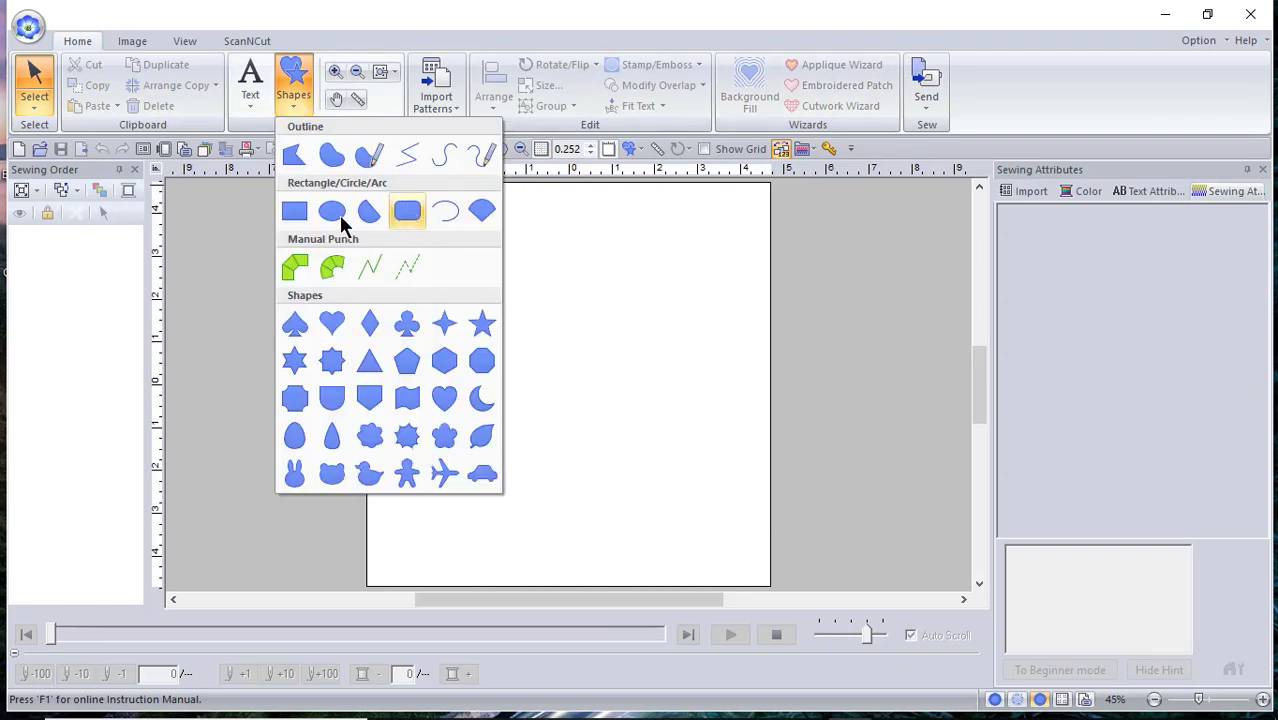
{"action": "left_click", "coordinate": [294, 210]}
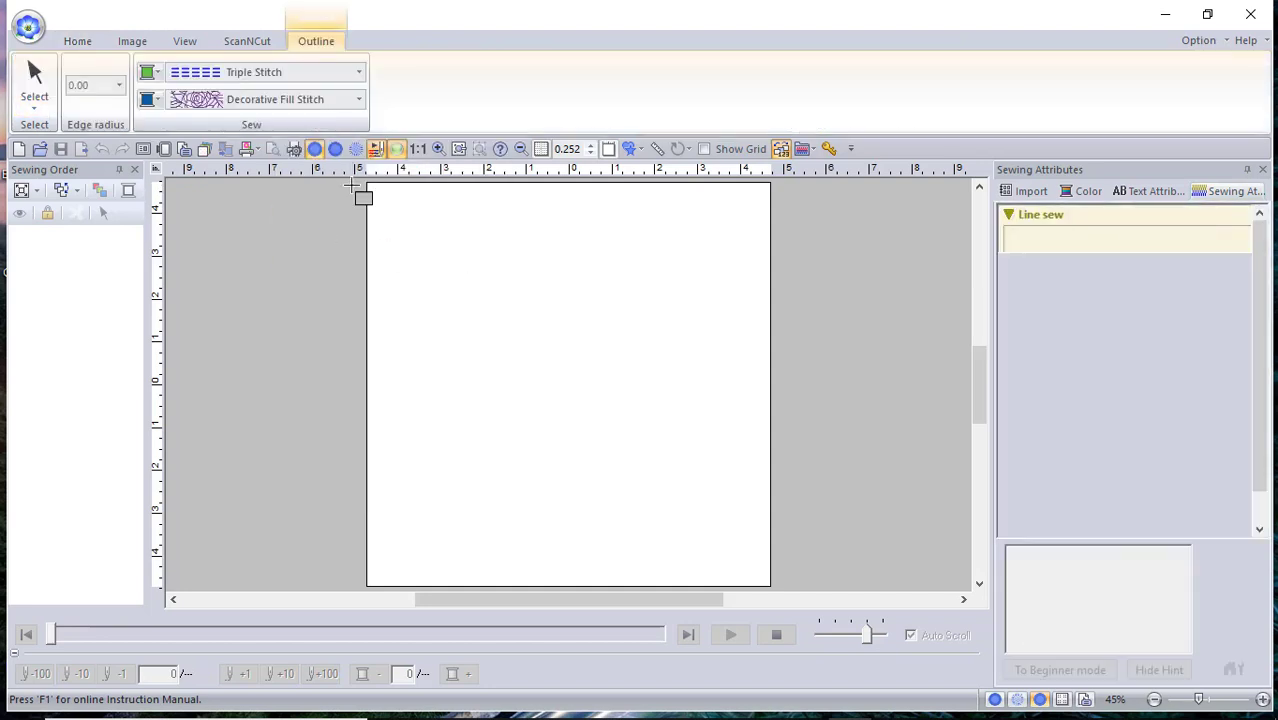
{"action": "left_click_drag", "start_coordinate": [373, 188], "coordinate": [770, 586]}
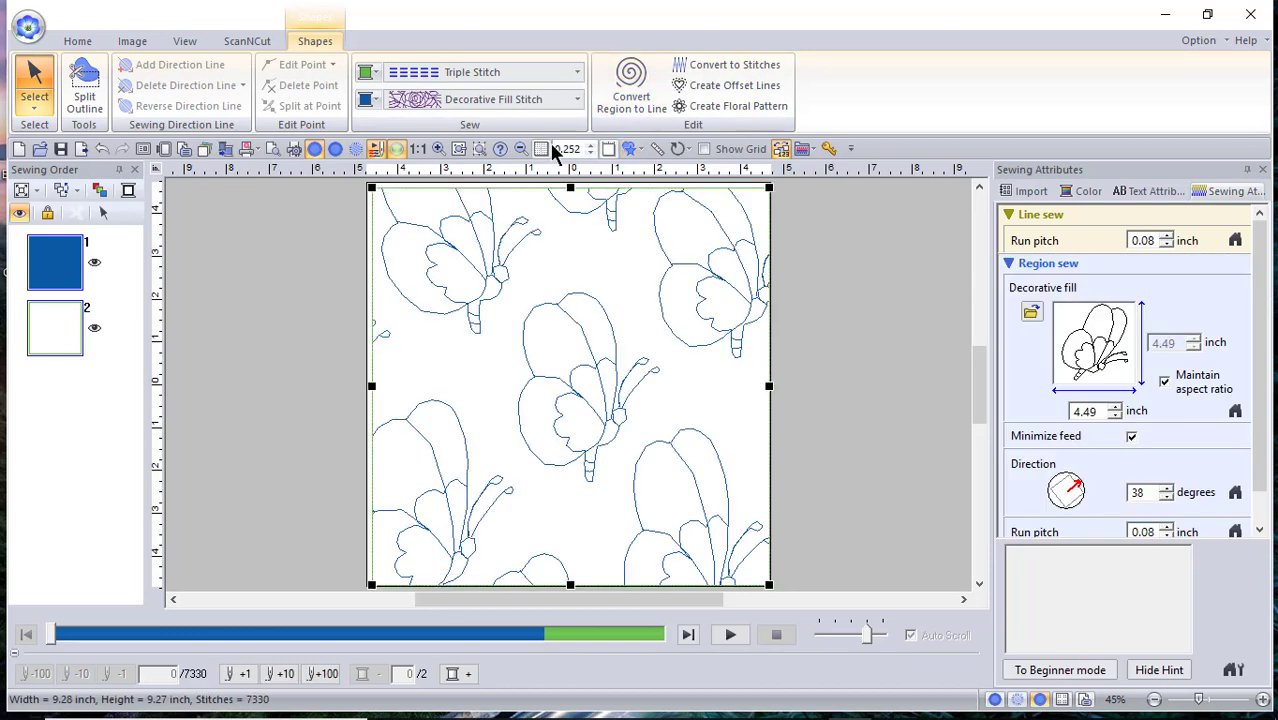
{"action": "left_click", "coordinate": [577, 99]}
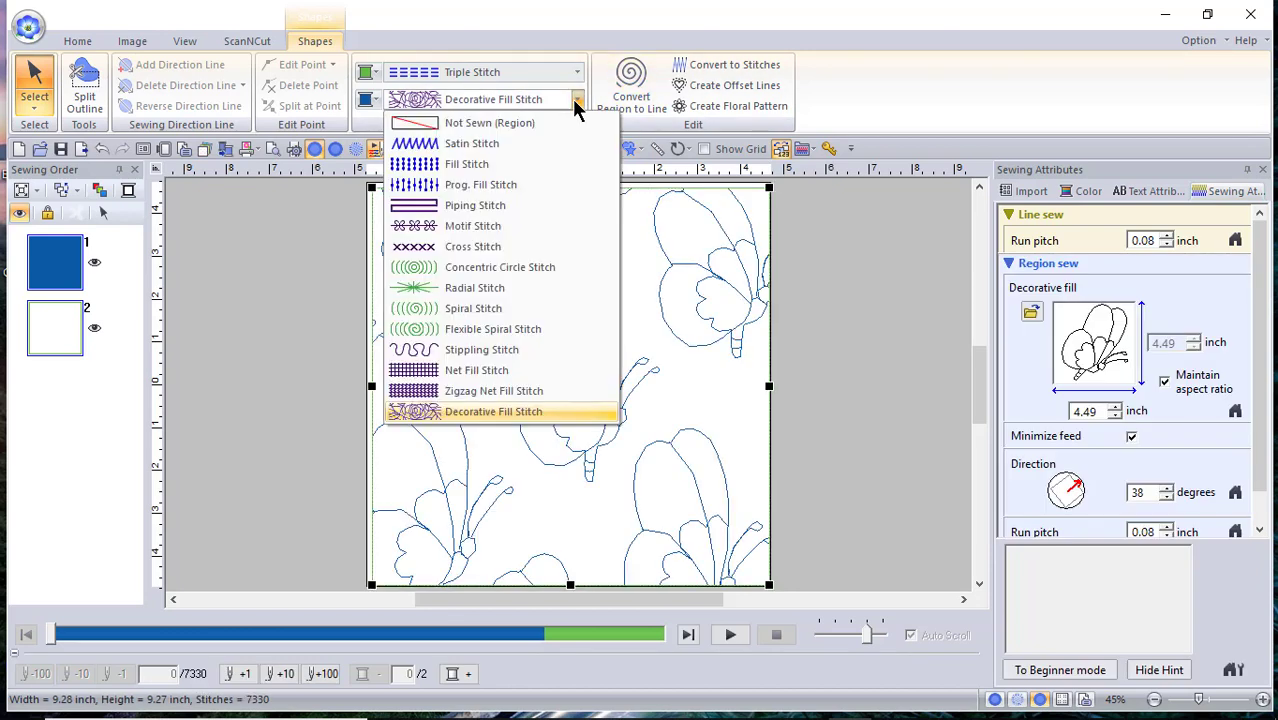
{"action": "left_click", "coordinate": [473, 120]}
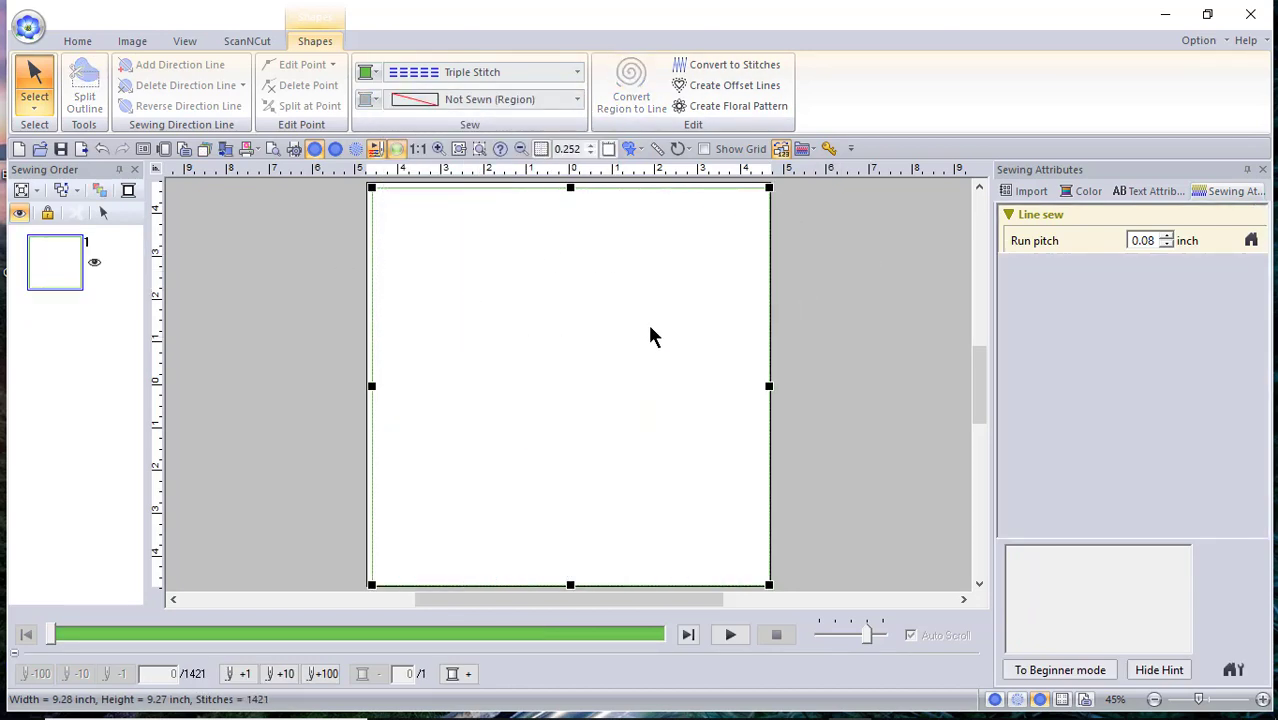
Step: Start a Background Fill for the region inside the rectangle and bring up its decorative fill settings
{"action": "left_click", "coordinate": [77, 41]}
{"action": "left_click", "coordinate": [752, 100]}
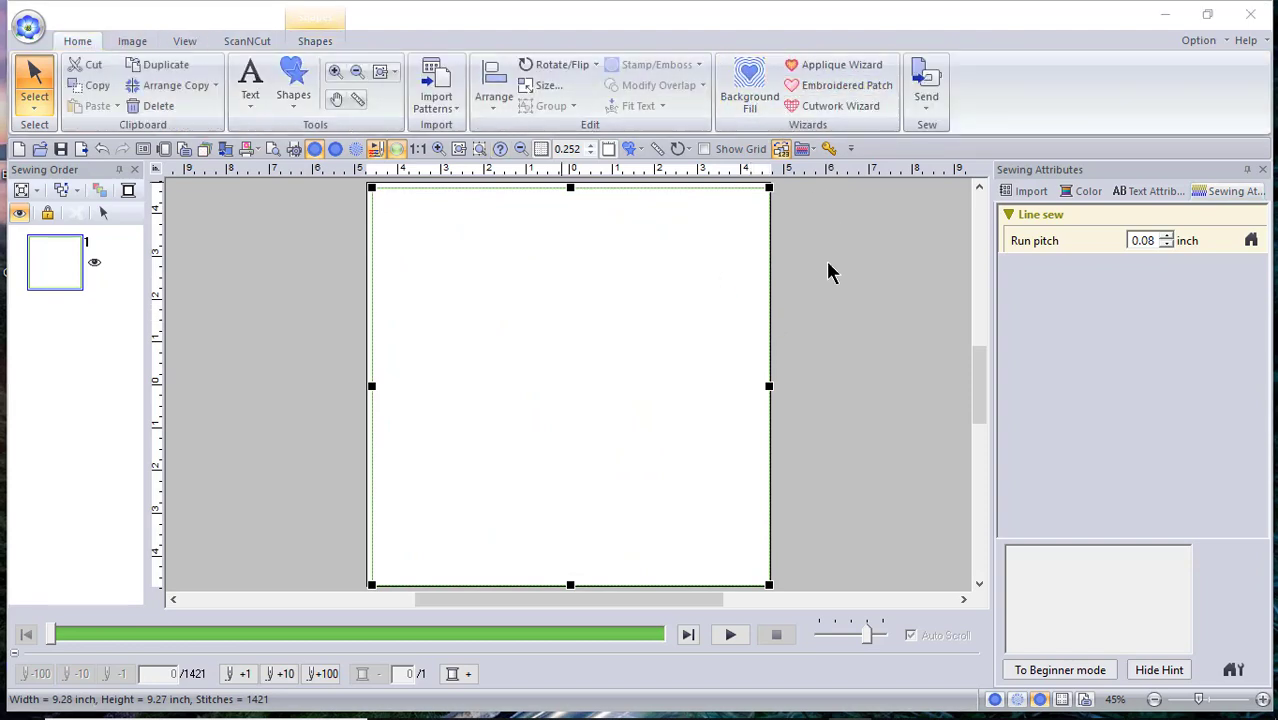
{"action": "left_click", "coordinate": [510, 375]}
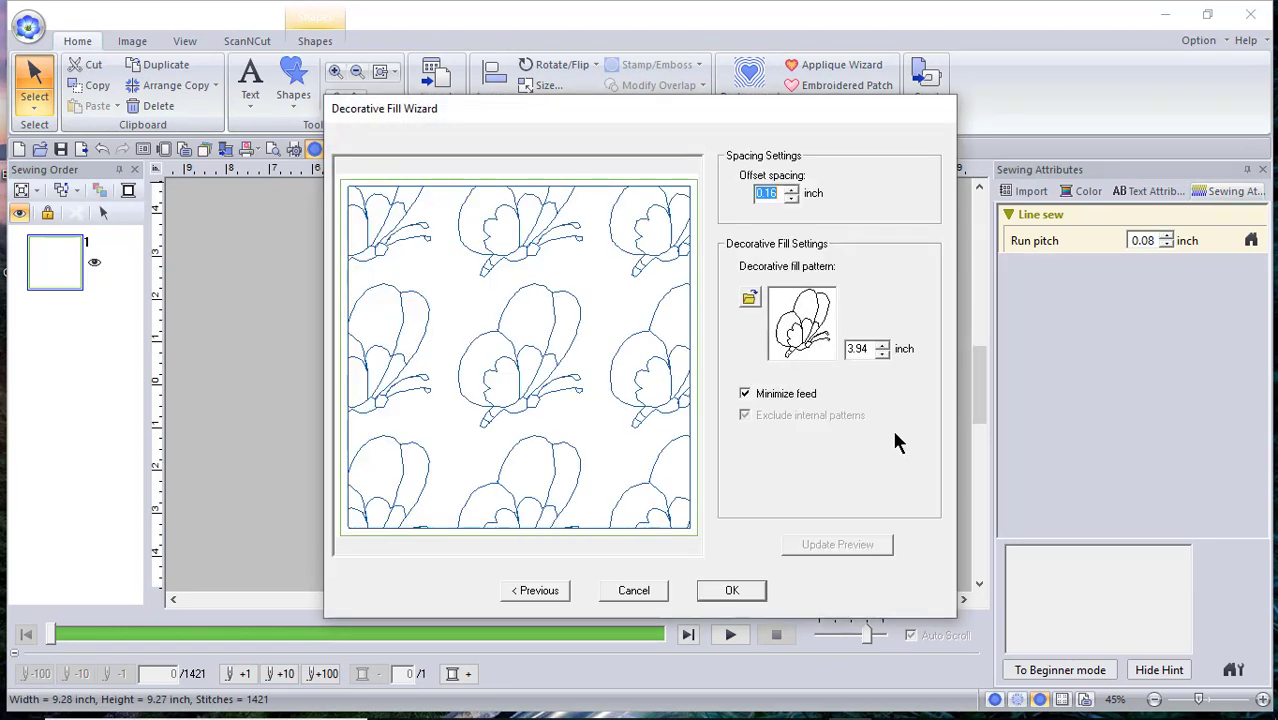
Step: Browse the library of decorative fill patterns, including the pumpkin and rabbit designs, without choosing another pattern
{"action": "left_click", "coordinate": [751, 301]}
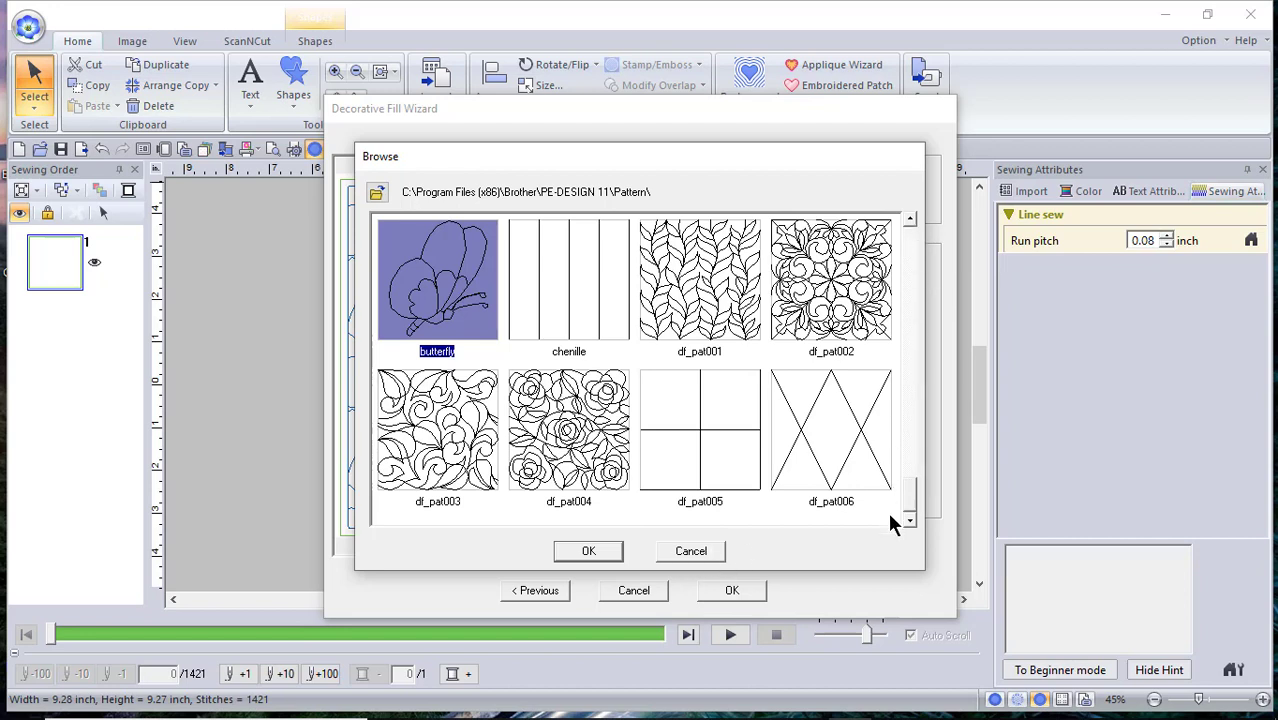
{"action": "scroll", "coordinate": [883, 514], "scroll_direction": "down", "scroll_amount": 10}
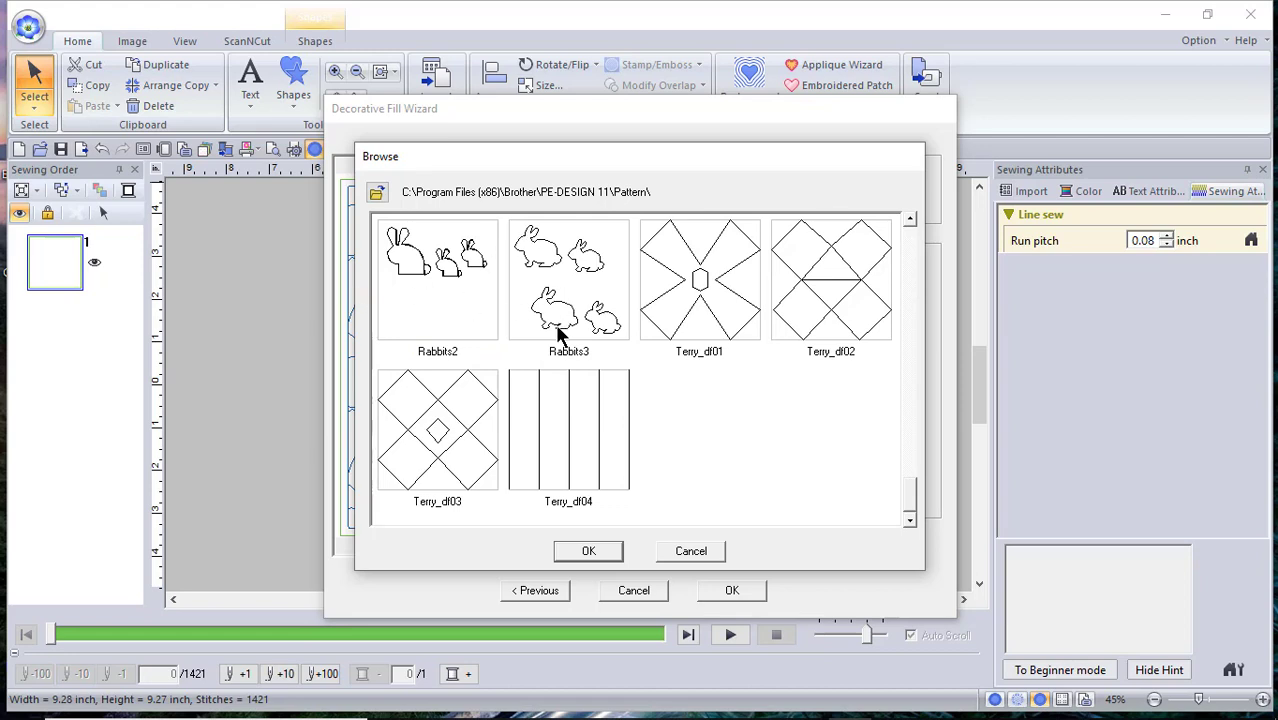
{"action": "scroll", "coordinate": [560, 335], "scroll_direction": "up", "scroll_amount": 1}
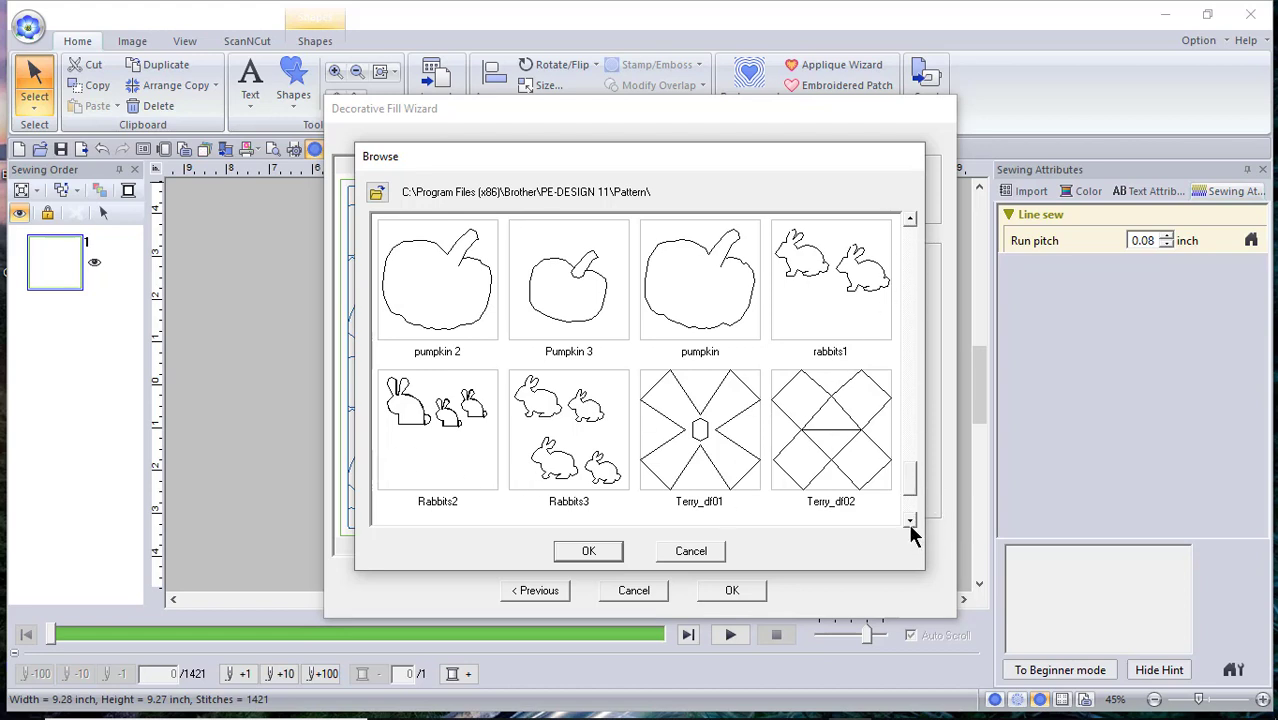
{"action": "left_click", "coordinate": [689, 552]}
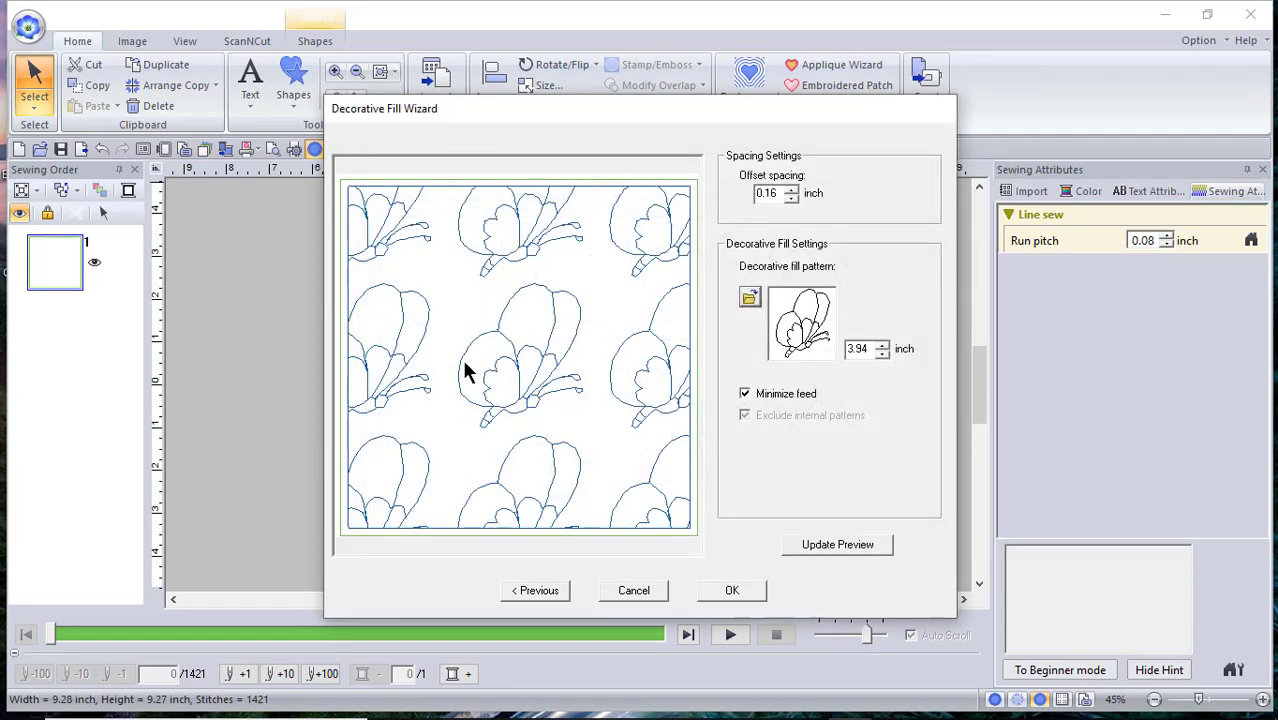
Step: Apply the butterfly decorative fill and enlarge its pattern size to 4.08 inches
{"action": "left_click", "coordinate": [732, 591]}
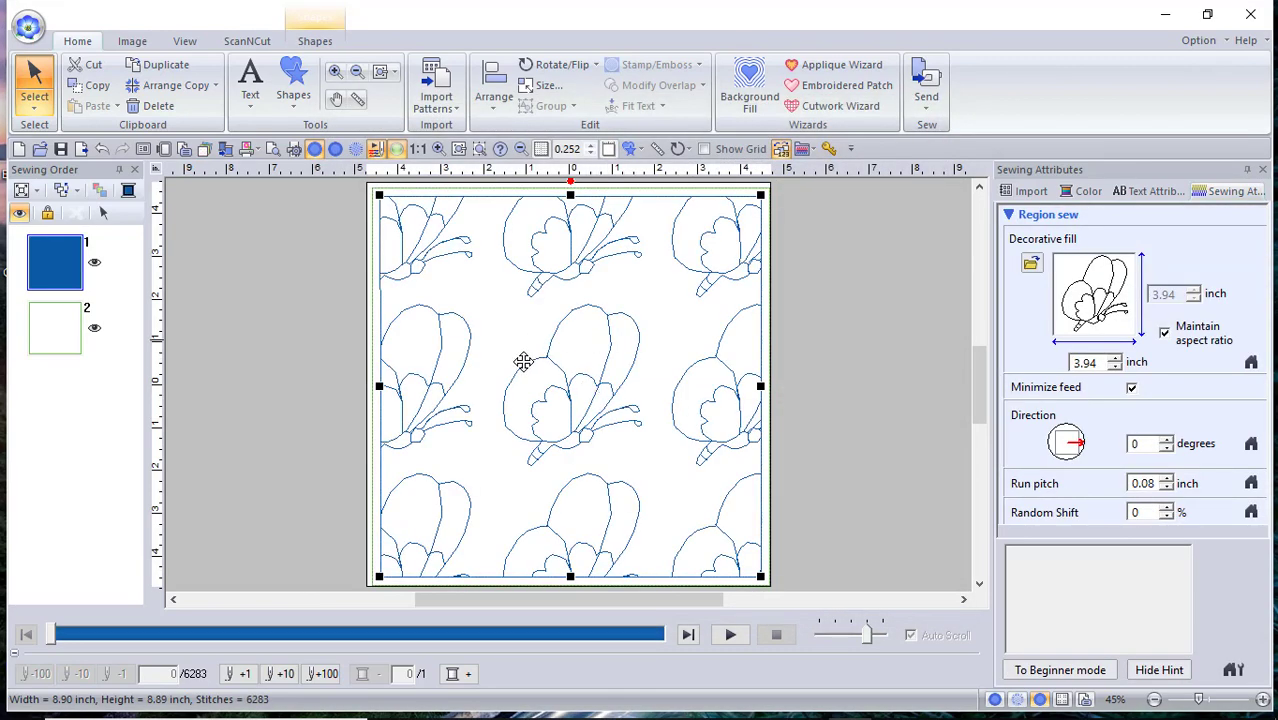
{"action": "left_click", "coordinate": [1114, 359]}
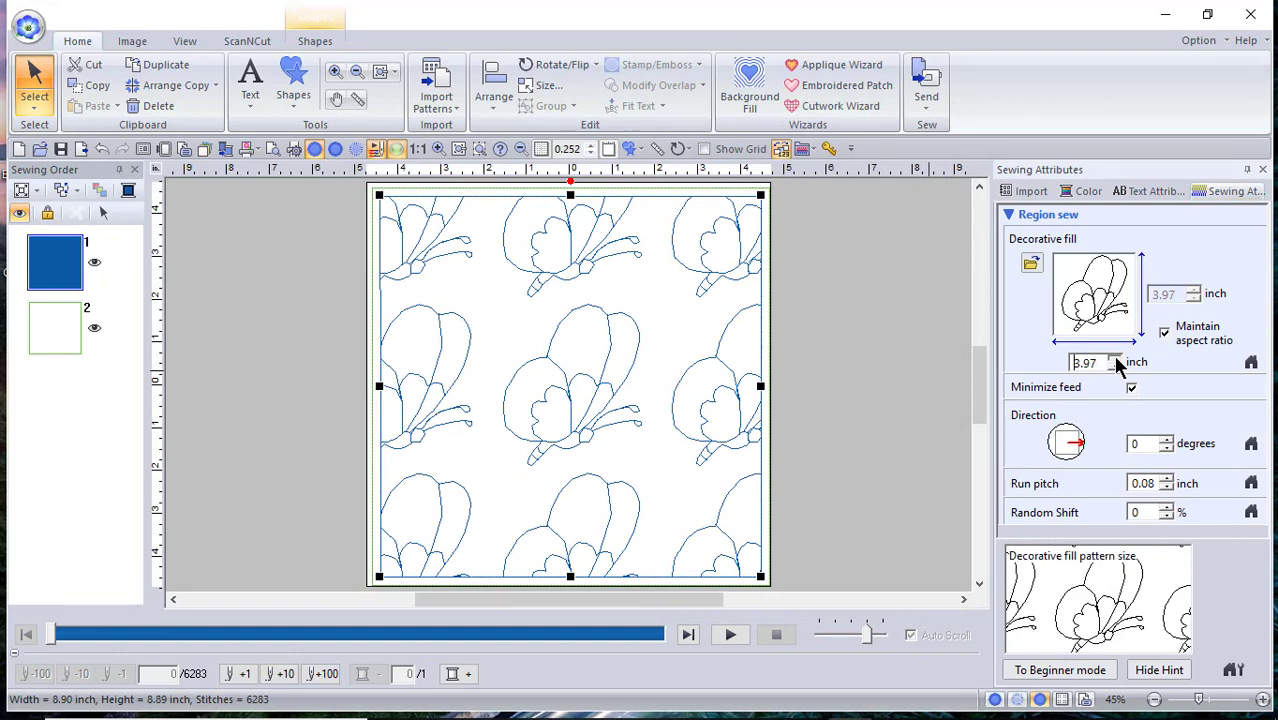
{"action": "left_click", "coordinate": [1114, 359]}
{"action": "left_click", "coordinate": [1114, 359]}
{"action": "left_click", "coordinate": [1114, 359]}
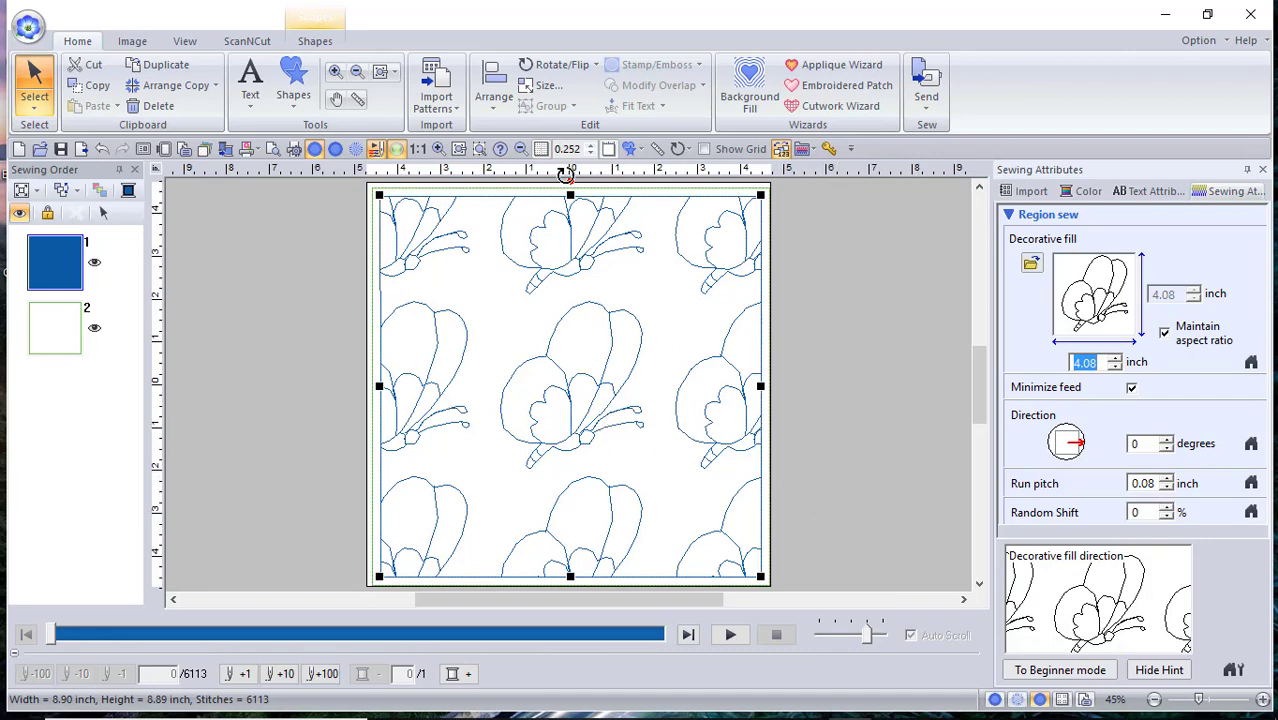
Step: Start another Background Fill and select the large wing regions of the central butterfly and the outer wings of the two upper-row butterflies beside it
{"action": "left_click", "coordinate": [755, 86]}
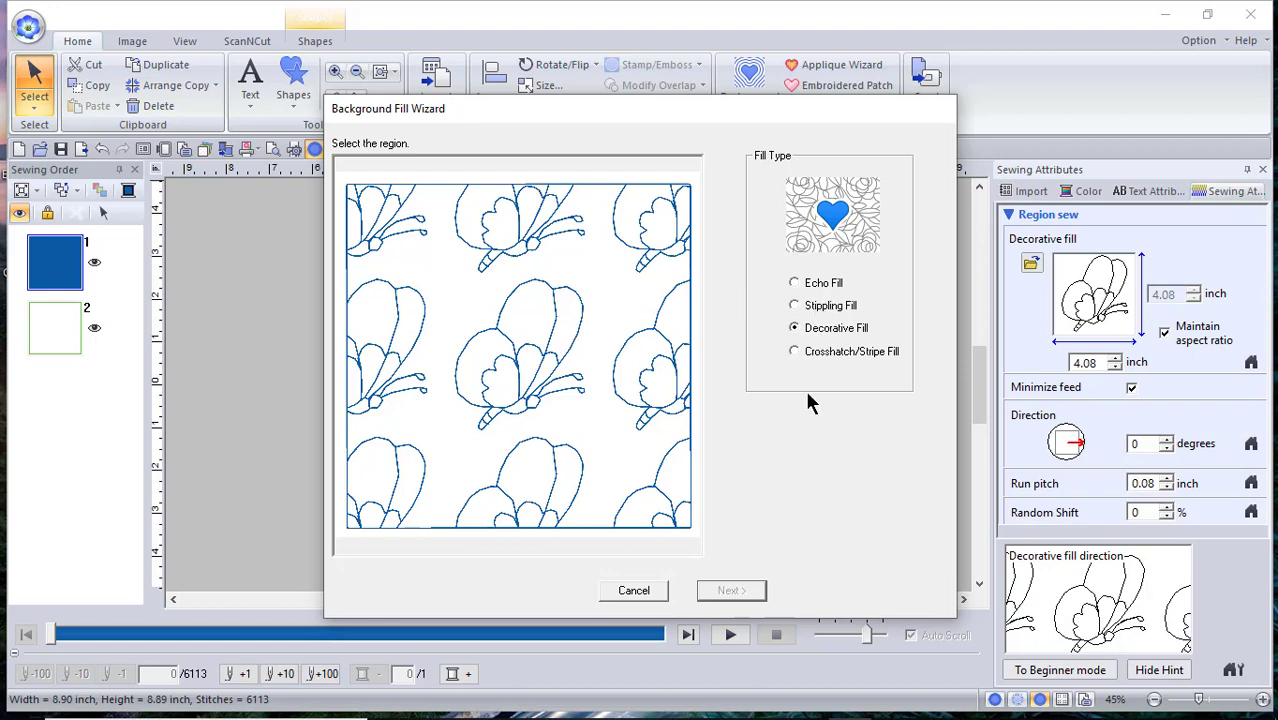
{"action": "left_click", "coordinate": [566, 338]}
{"action": "left_click", "coordinate": [527, 333]}
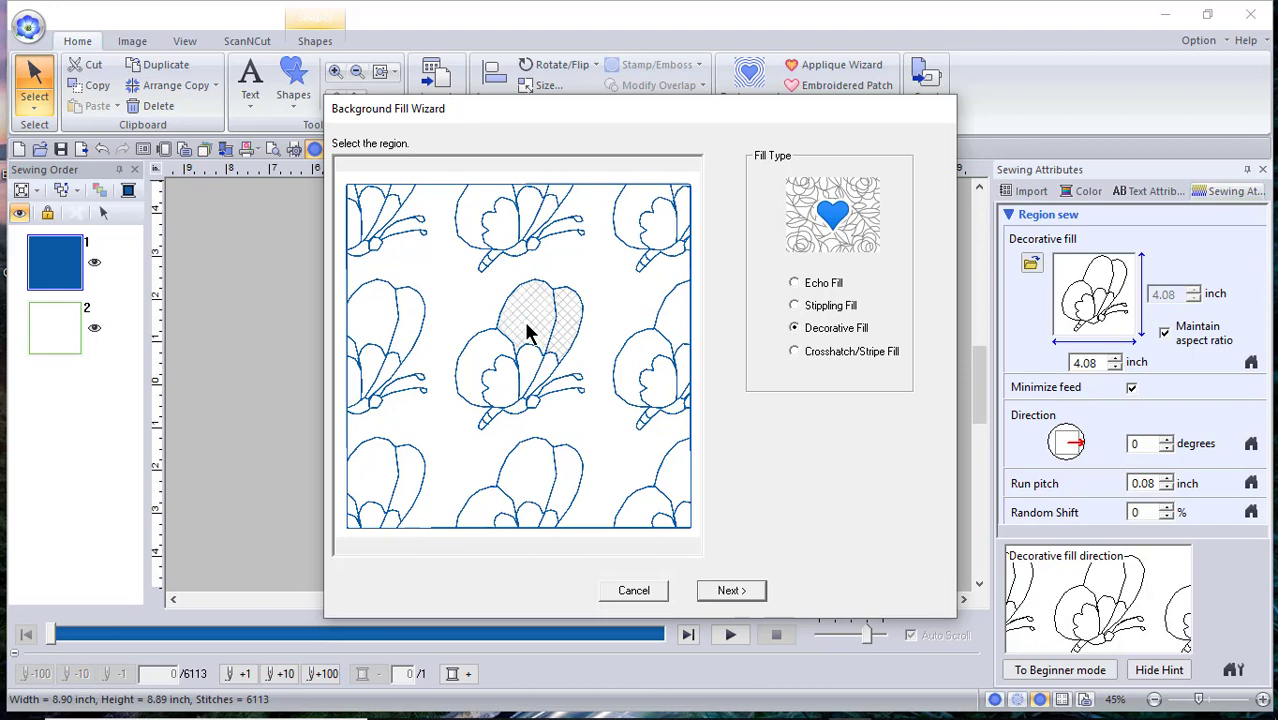
{"action": "left_click", "coordinate": [480, 370]}
{"action": "left_click", "coordinate": [478, 218]}
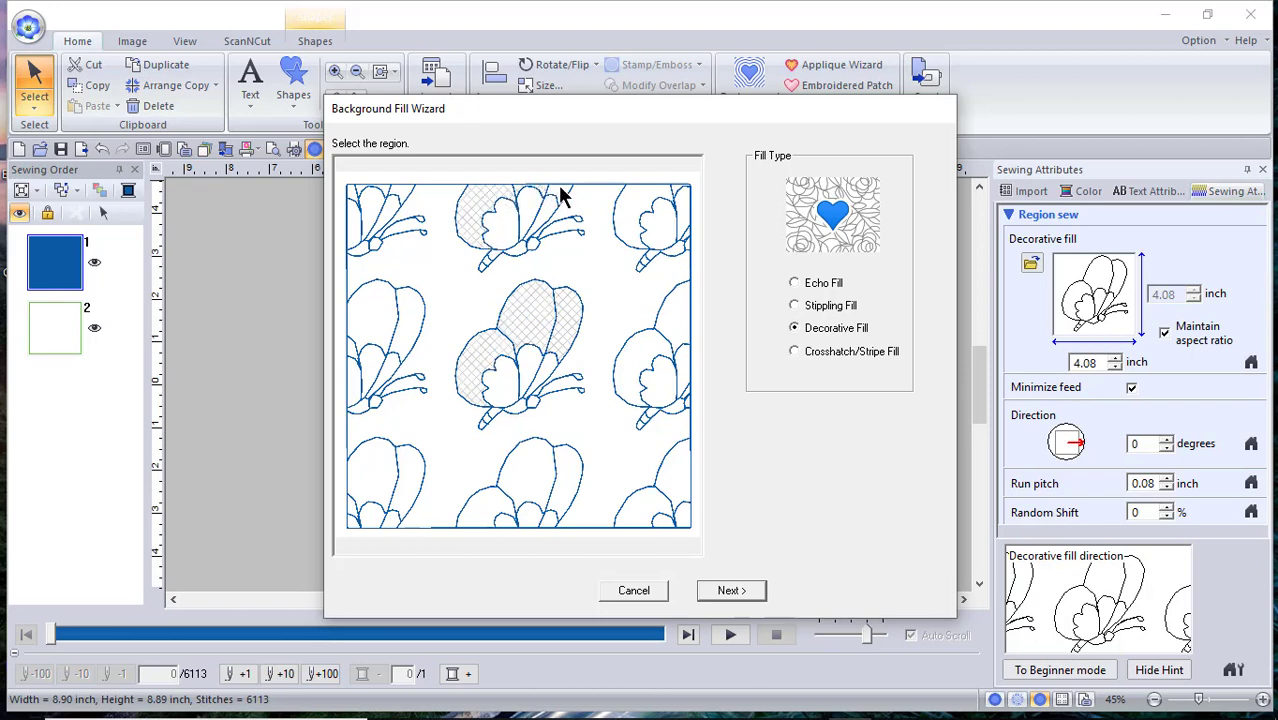
{"action": "left_click", "coordinate": [626, 218]}
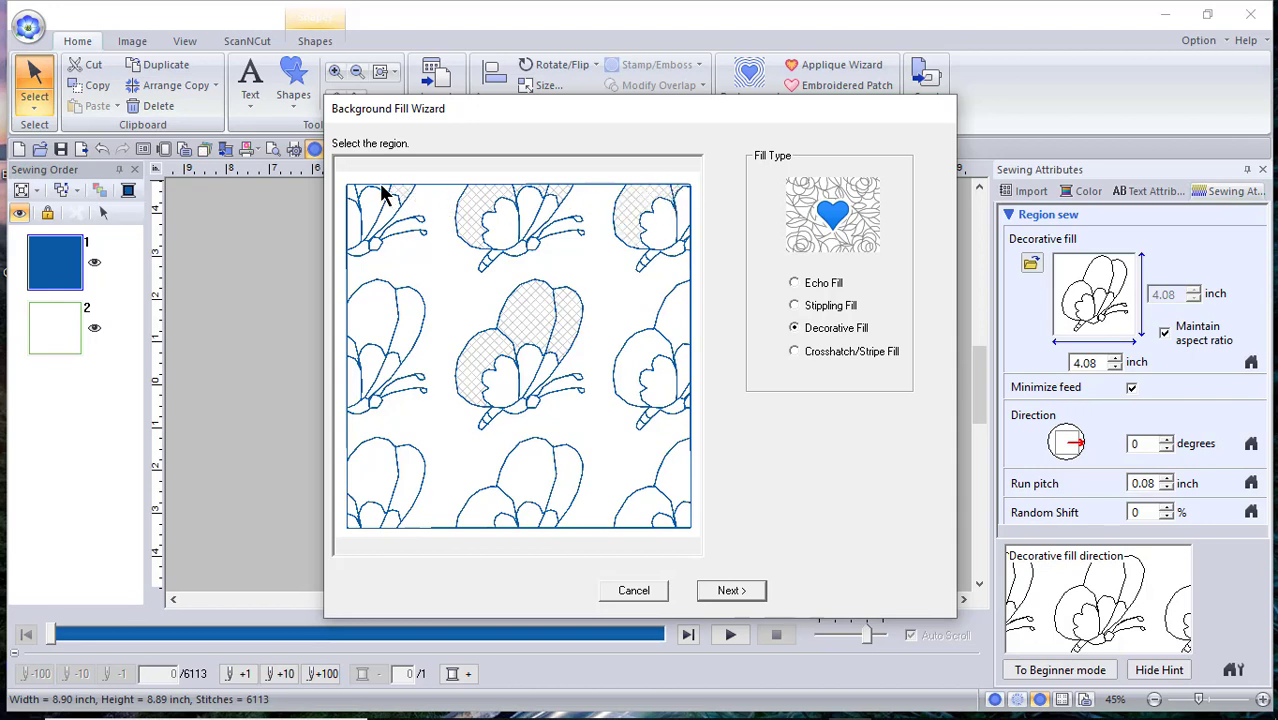
Step: Add the upper wing regions of the middle and lower left-column butterflies and the margin around the square to the fill selection
{"action": "left_click", "coordinate": [352, 345]}
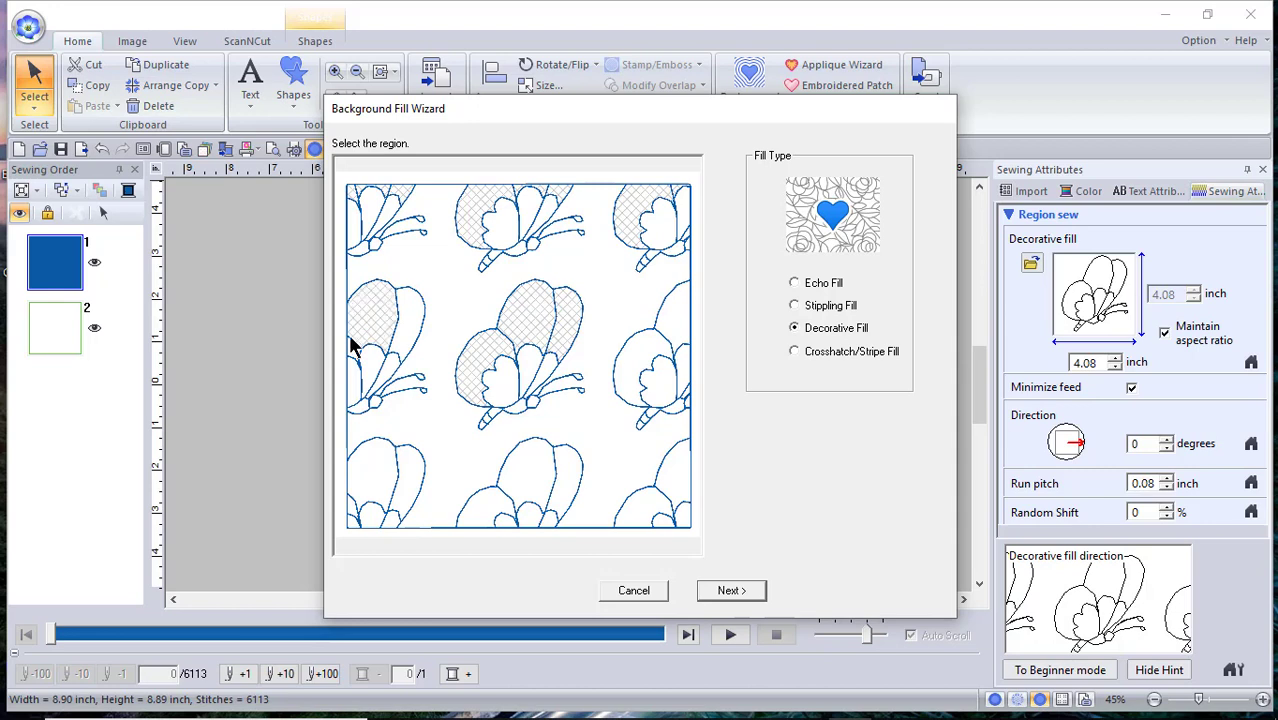
{"action": "left_click", "coordinate": [410, 322]}
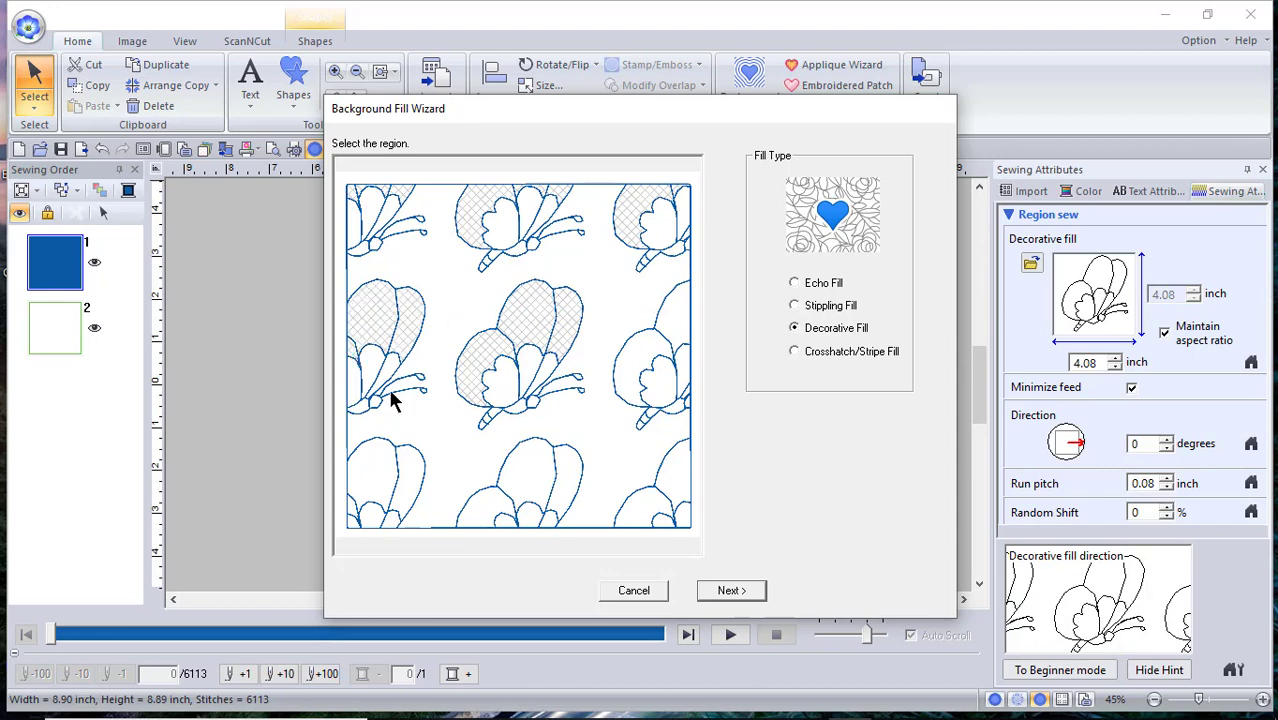
{"action": "left_click", "coordinate": [410, 486]}
{"action": "left_click", "coordinate": [364, 476]}
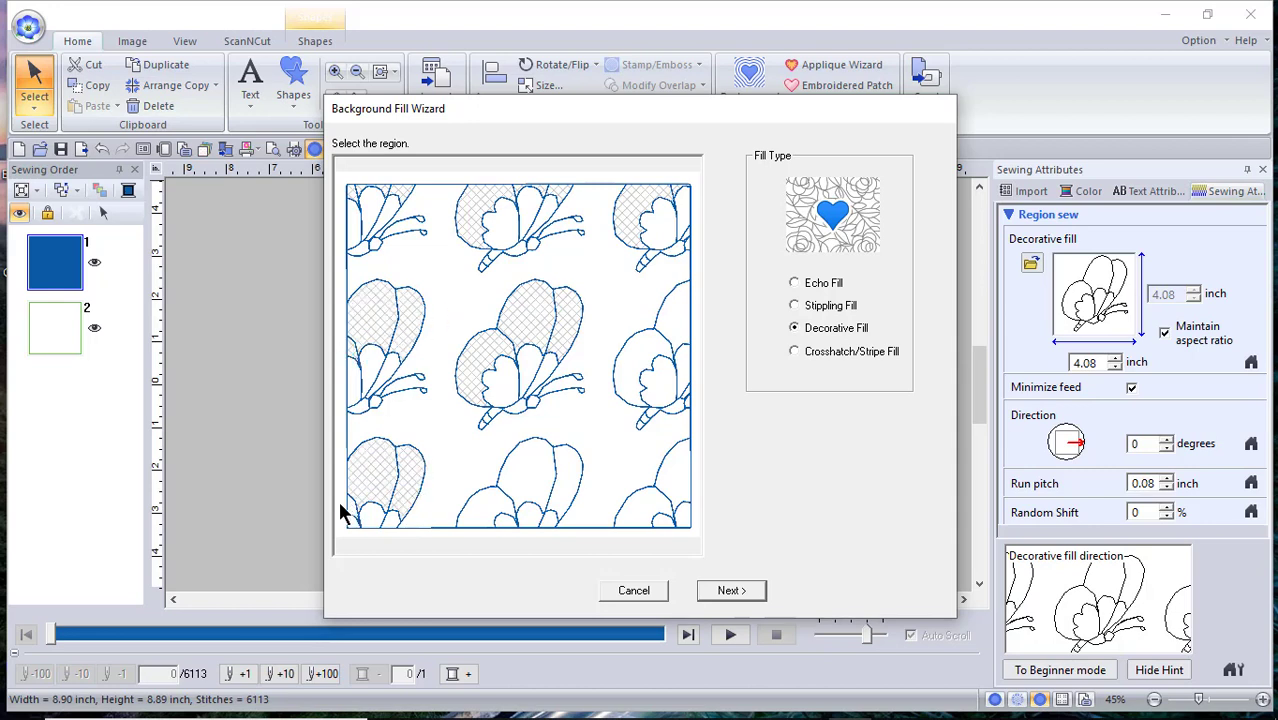
{"action": "left_click", "coordinate": [340, 512]}
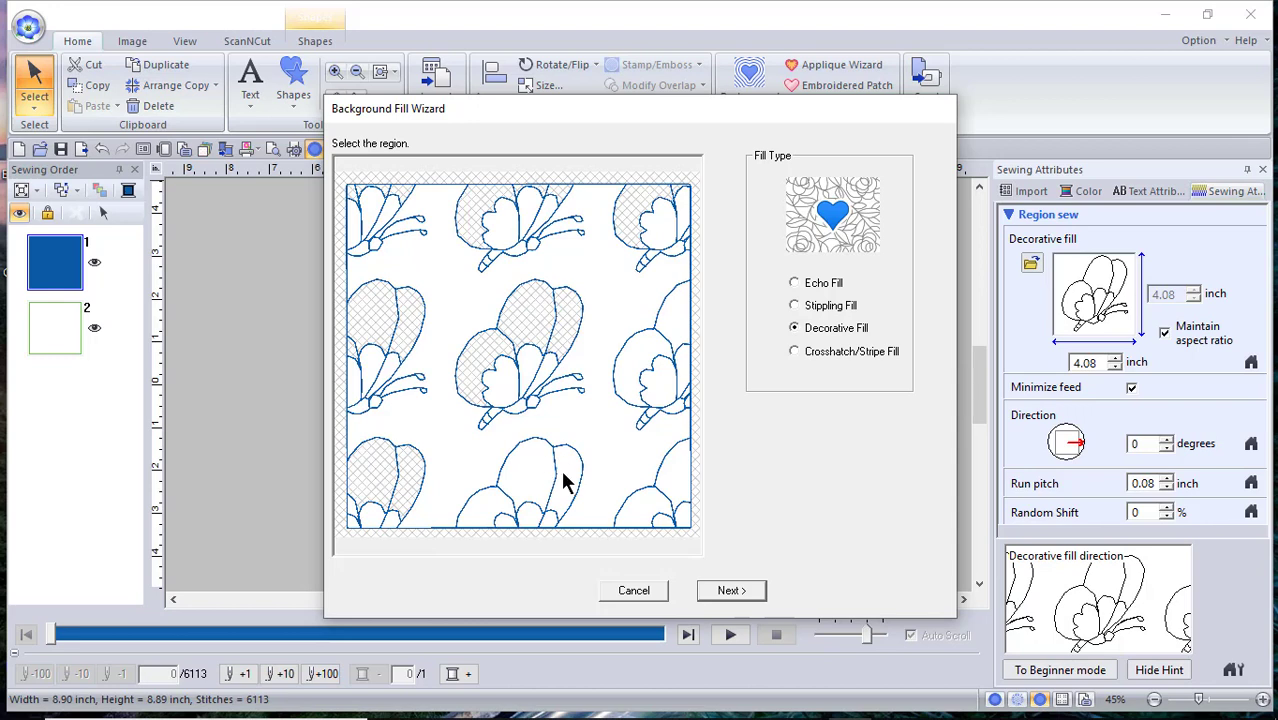
Step: Add the lower central butterfly's wings and the middle right butterfly's outer wing to the selection, and continue to the decorative fill settings
{"action": "left_click", "coordinate": [562, 482]}
{"action": "left_click", "coordinate": [533, 479]}
{"action": "left_click", "coordinate": [484, 517]}
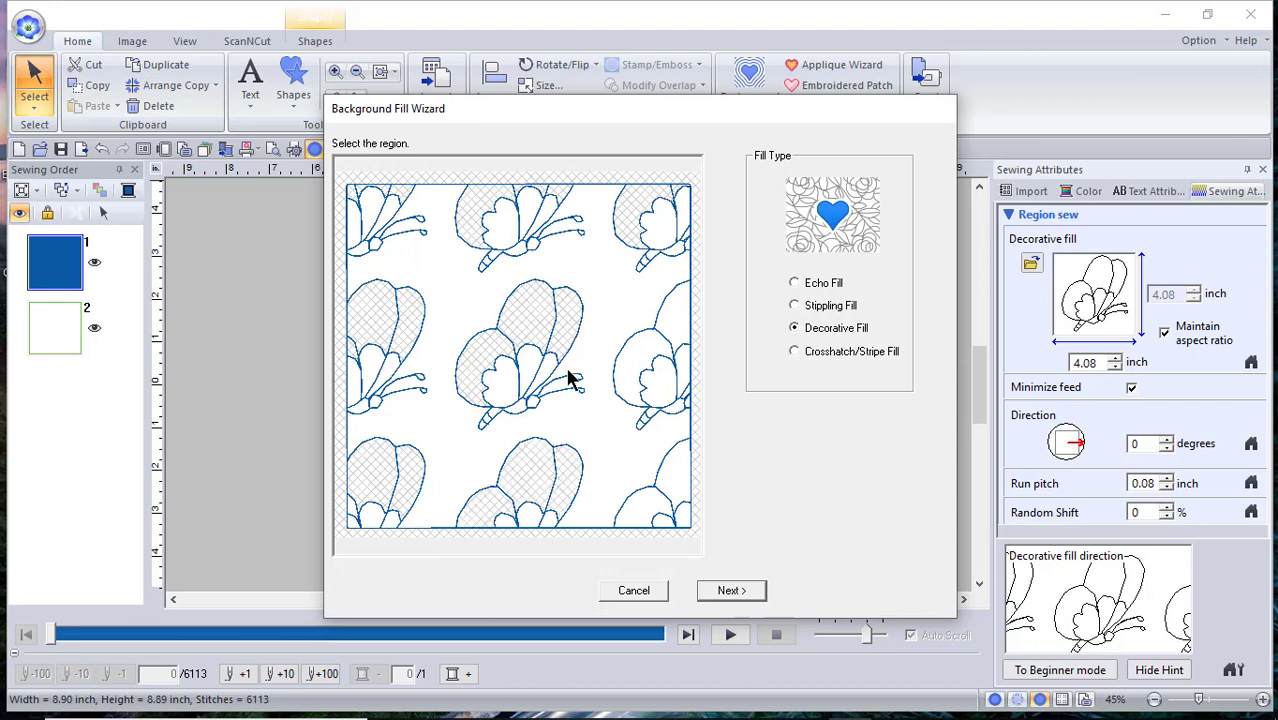
{"action": "left_click", "coordinate": [630, 365]}
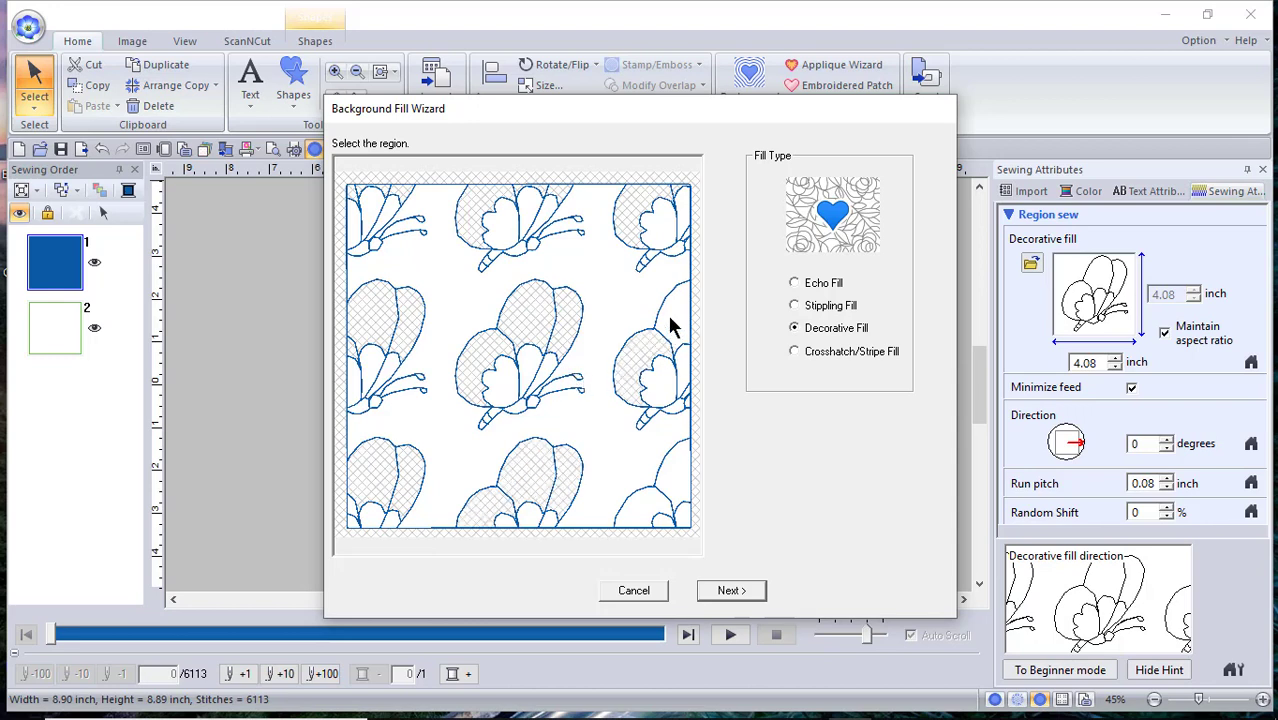
{"action": "left_click", "coordinate": [727, 591]}
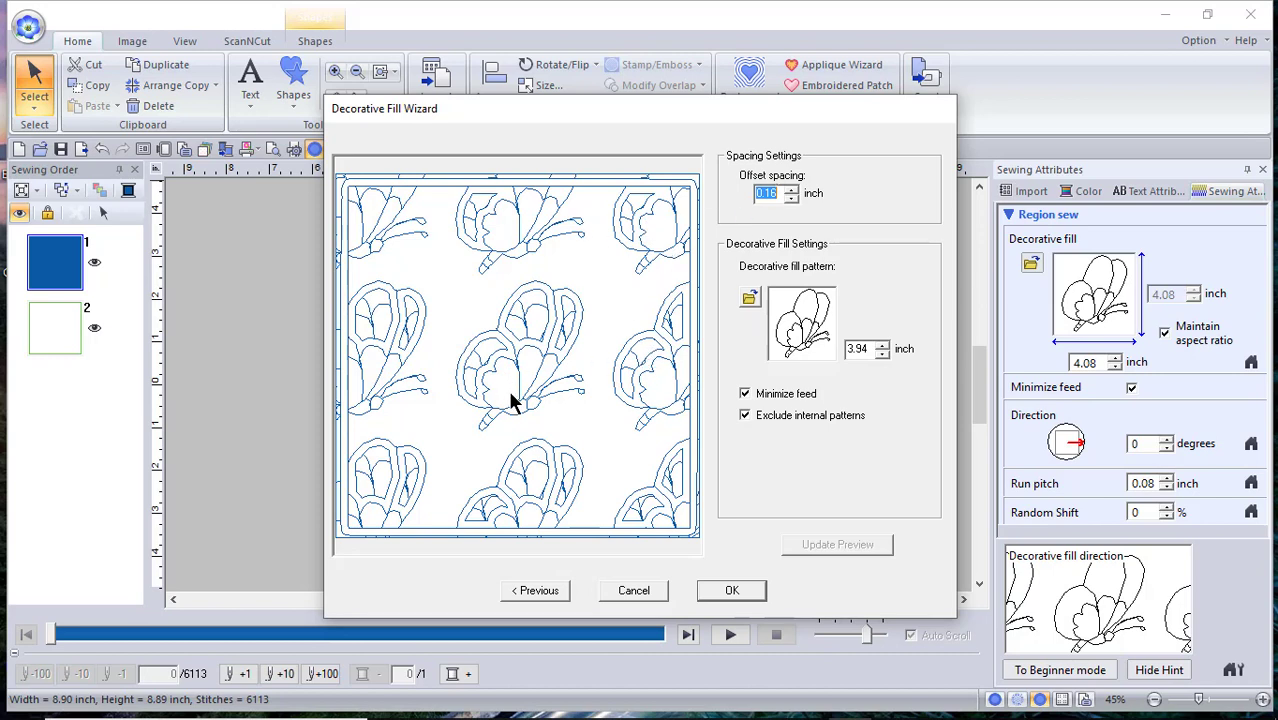
Step: Set the offset spacing to 0.00 inch, turn off Minimize feed, and refresh the fill preview
{"action": "left_click", "coordinate": [792, 198]}
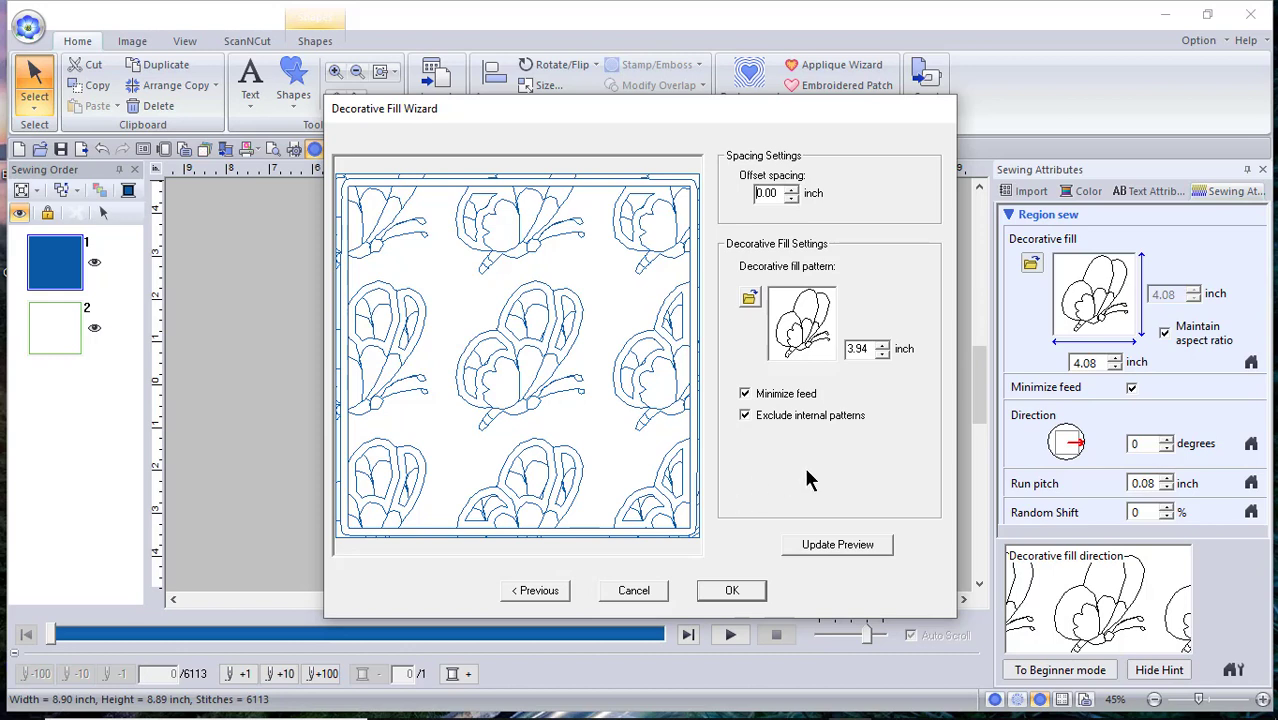
{"action": "left_click", "coordinate": [744, 394]}
{"action": "left_click", "coordinate": [825, 544]}
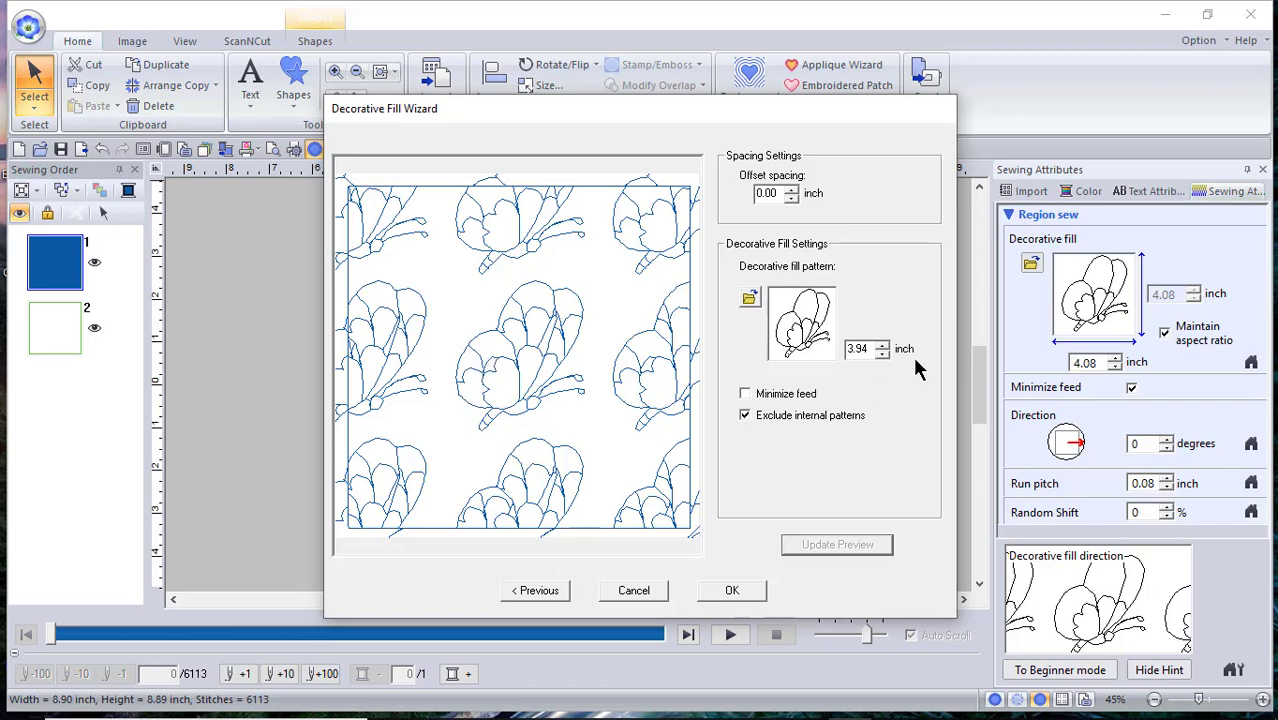
Step: Reduce the decorative fill pattern size to 2.35 inches and refresh the preview
{"action": "left_click", "coordinate": [882, 353]}
{"action": "left_click_drag", "start_coordinate": [882, 353], "coordinate": [882, 353]}
{"action": "left_click", "coordinate": [848, 546]}
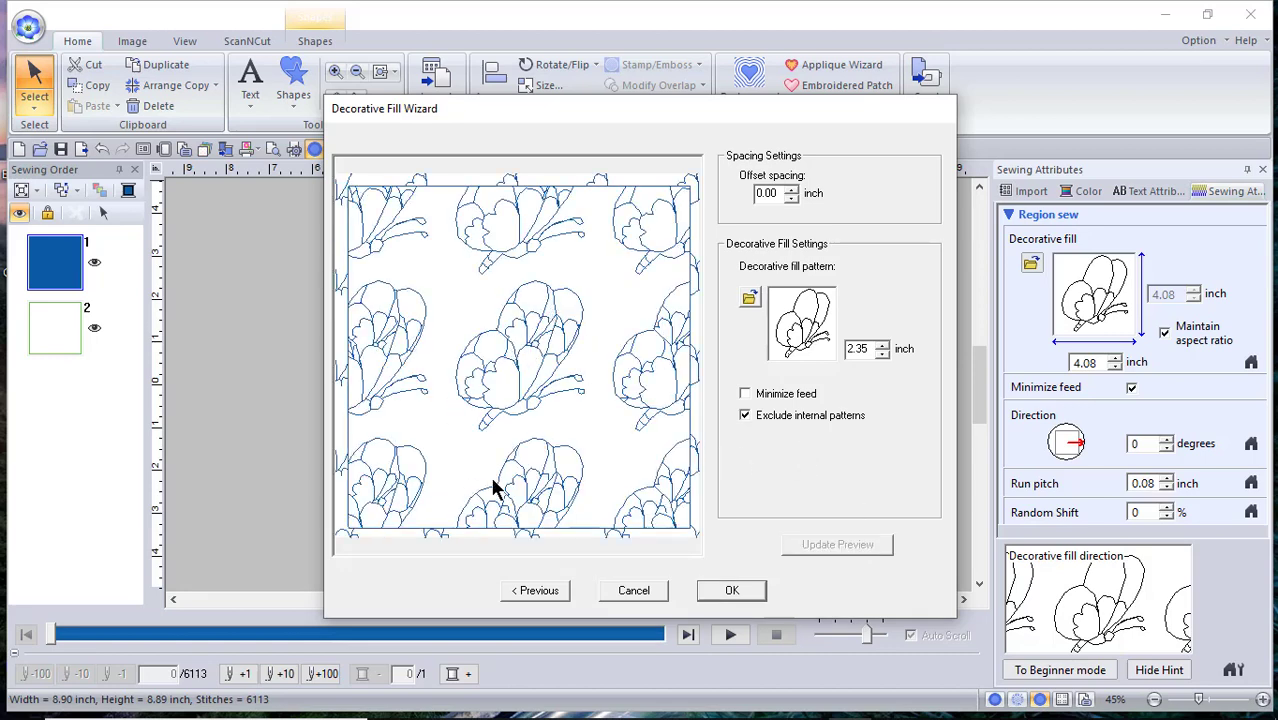
Step: Try df_pat030 as the decorative fill pattern for the selected wing regions and the margin around the square
{"action": "left_click", "coordinate": [752, 299]}
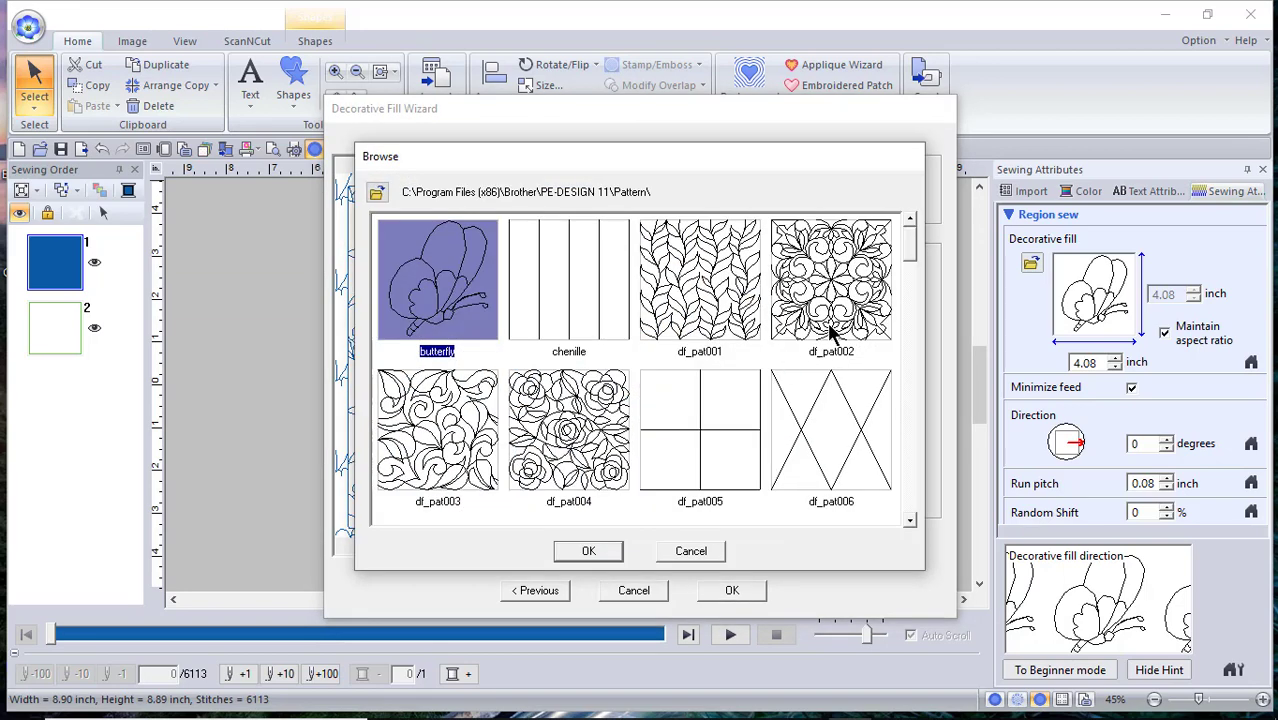
{"action": "left_click", "coordinate": [693, 440]}
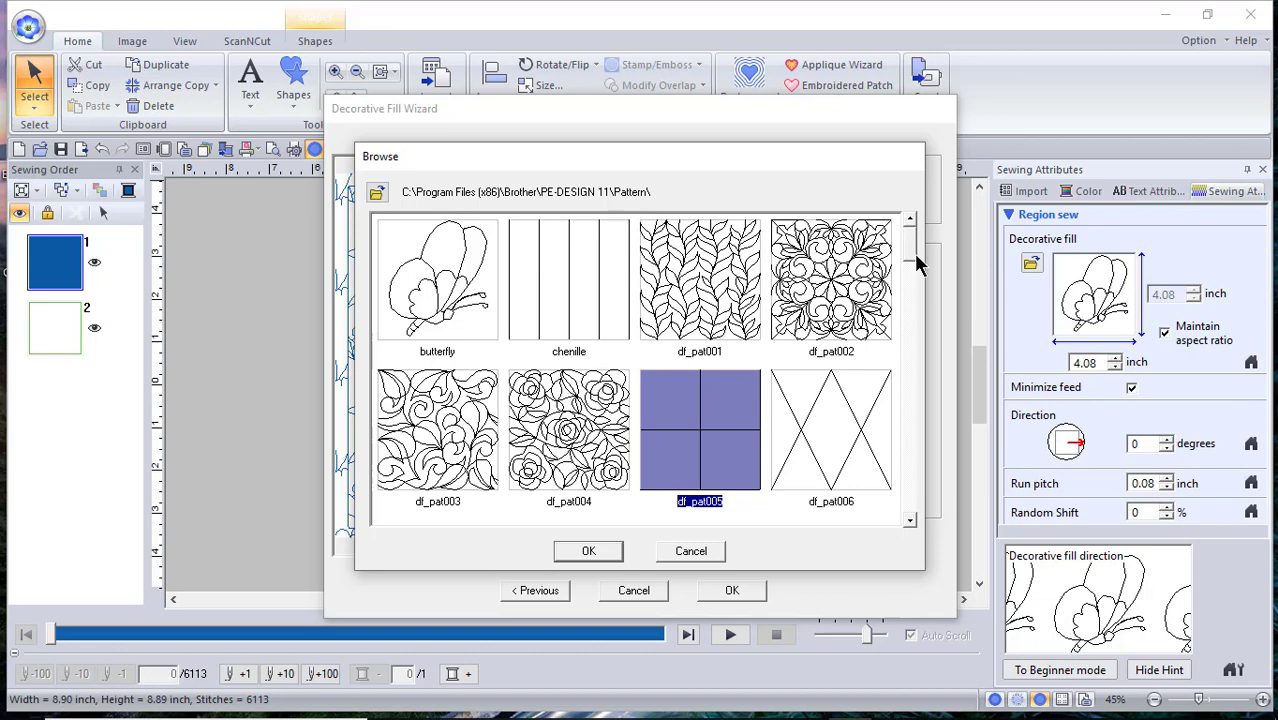
{"action": "left_click_drag", "start_coordinate": [913, 252], "coordinate": [914, 322]}
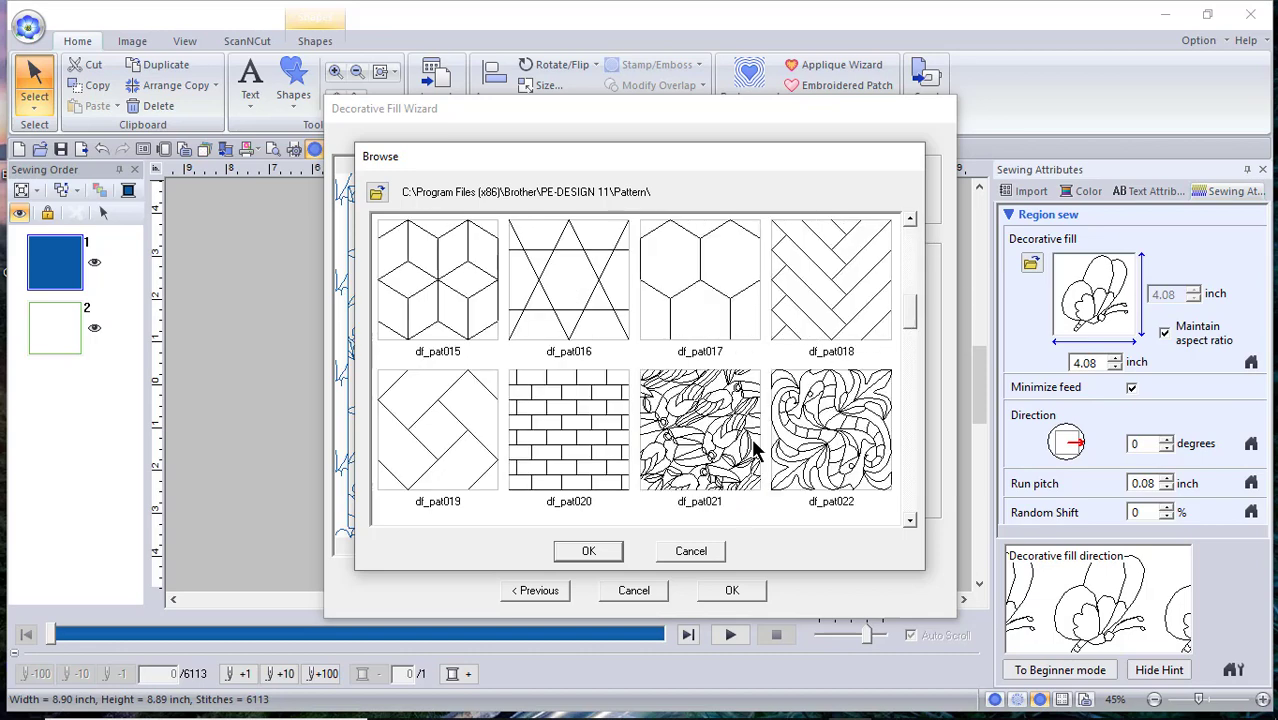
{"action": "scroll", "coordinate": [741, 440], "scroll_direction": "down", "scroll_amount": 2}
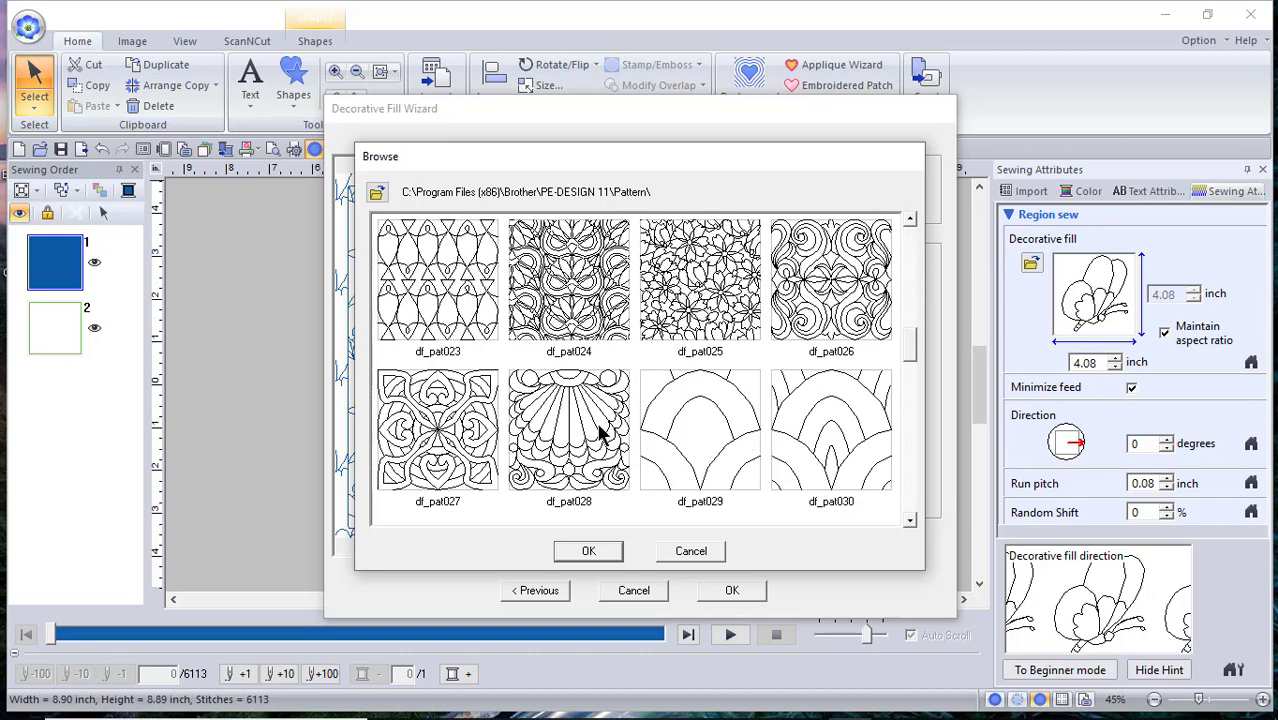
{"action": "left_click", "coordinate": [834, 452]}
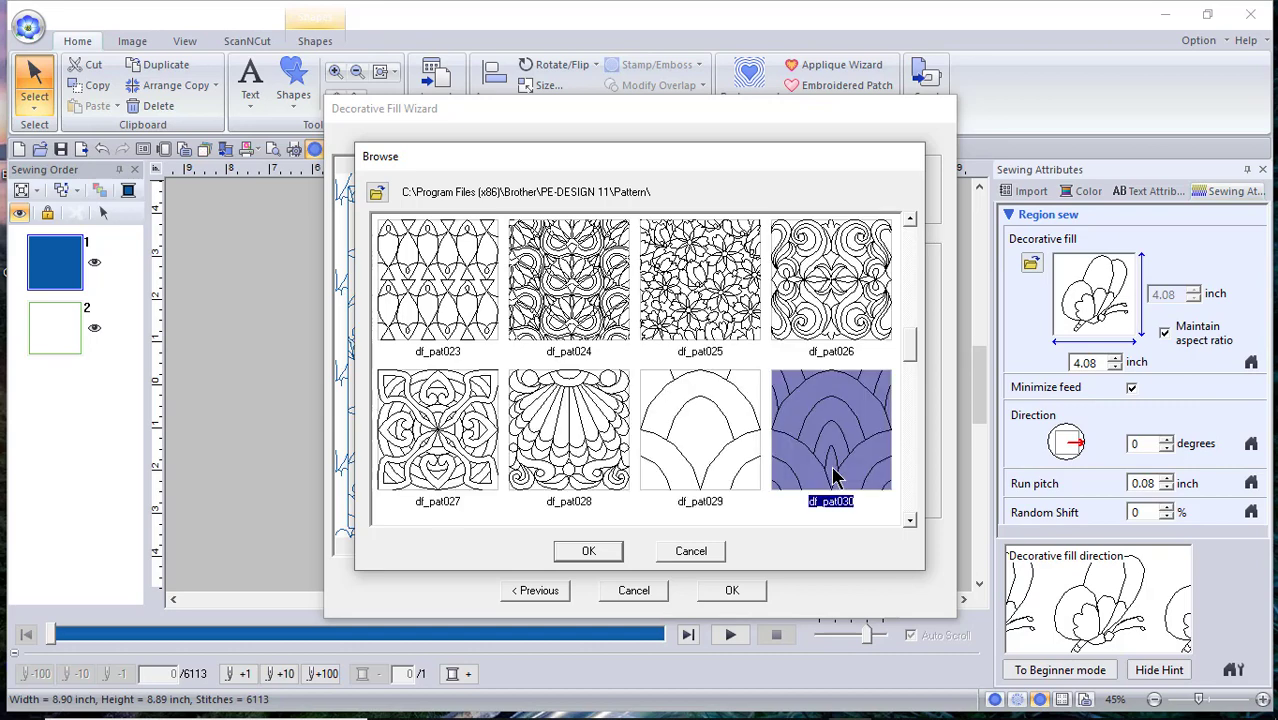
{"action": "left_click", "coordinate": [587, 552]}
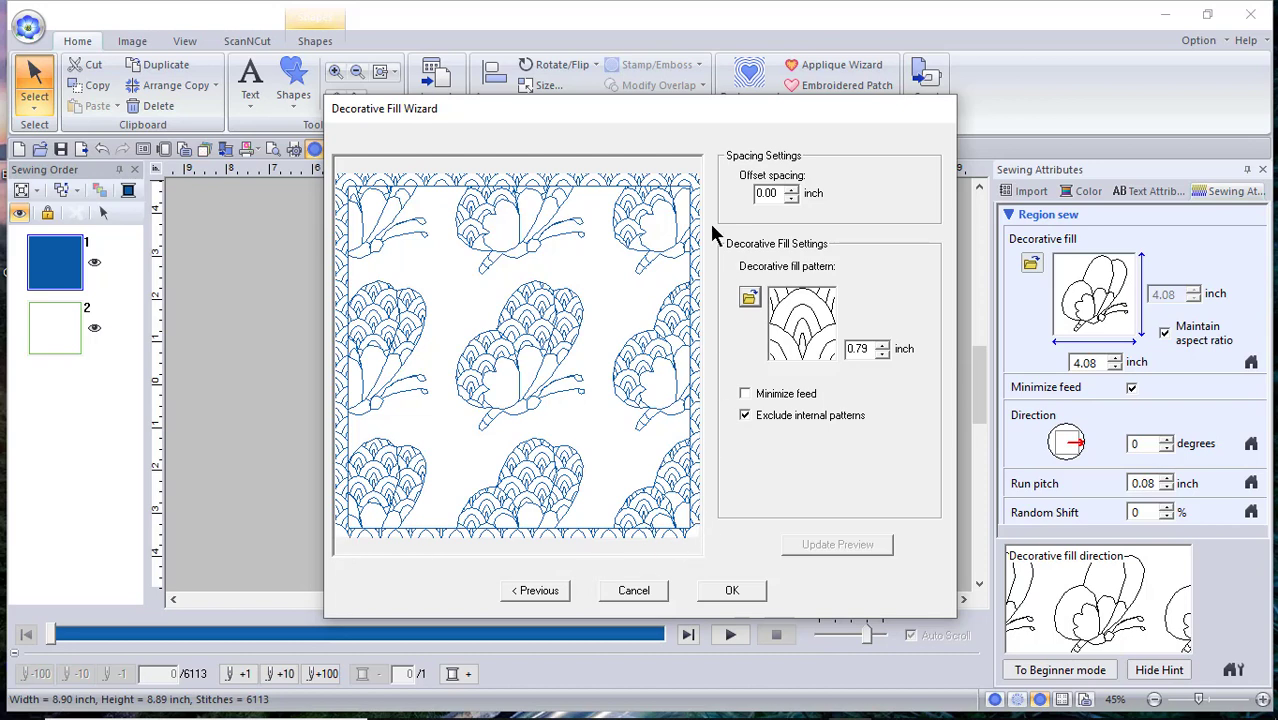
Step: Remove the margin around the square from the region selection and apply the df_pat030 decorative fill to the butterfly wings
{"action": "left_click", "coordinate": [534, 591]}
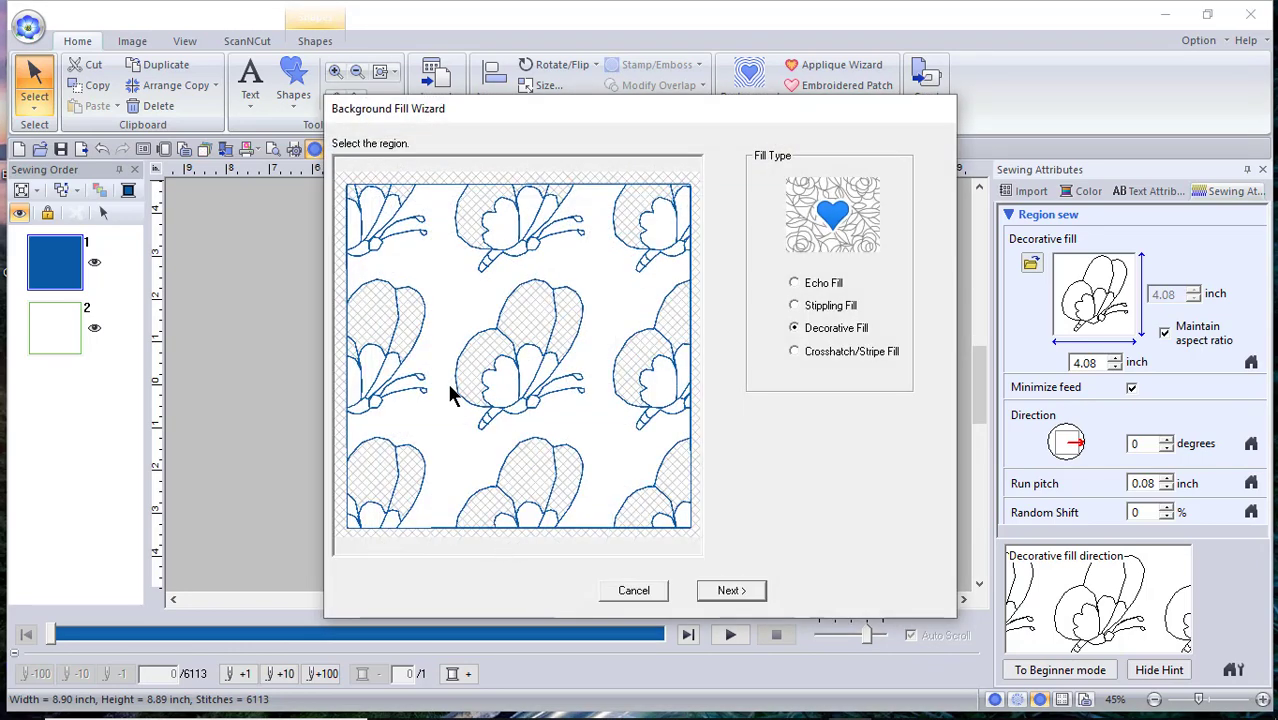
{"action": "left_click", "coordinate": [729, 590]}
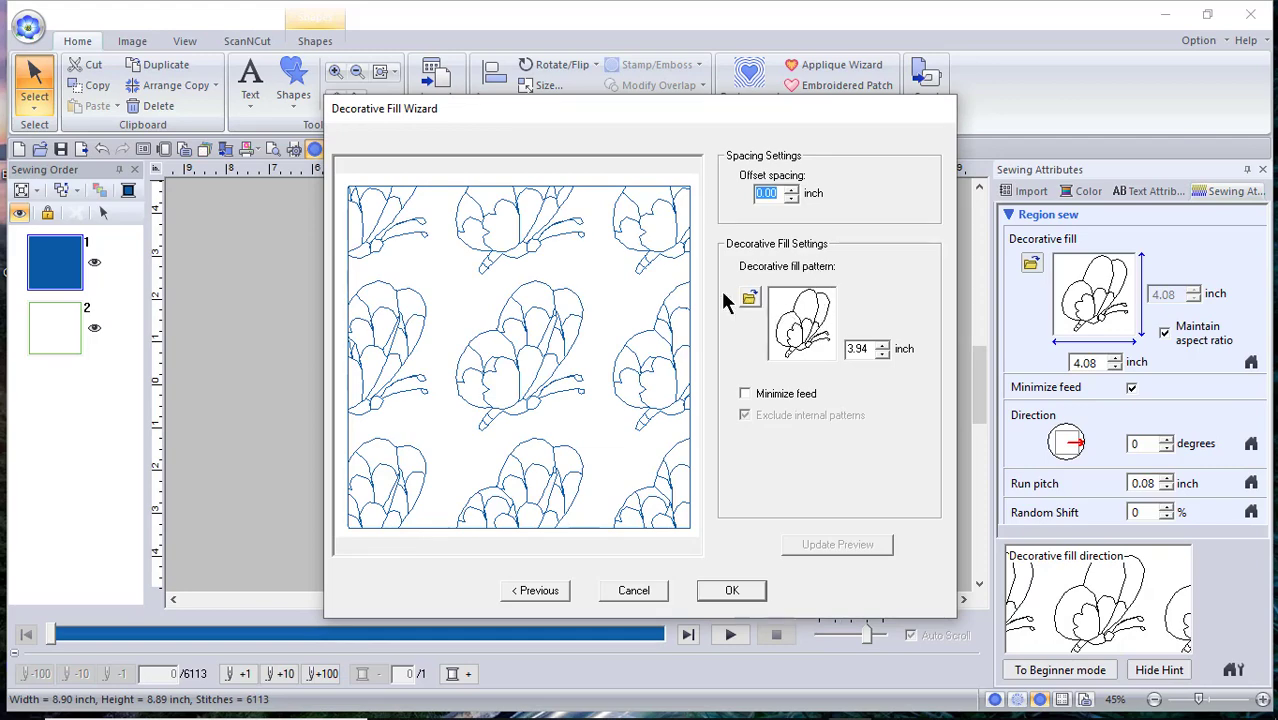
{"action": "left_click", "coordinate": [749, 297]}
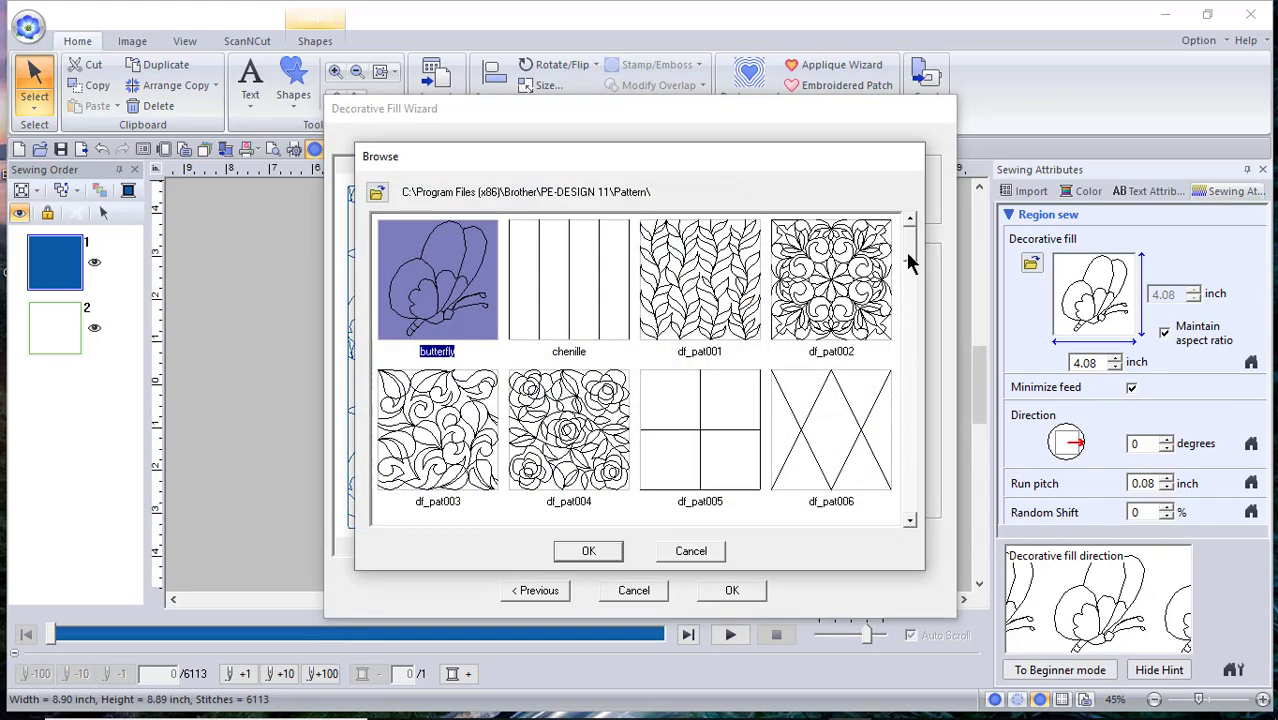
{"action": "left_click_drag", "start_coordinate": [921, 410], "coordinate": [921, 422]}
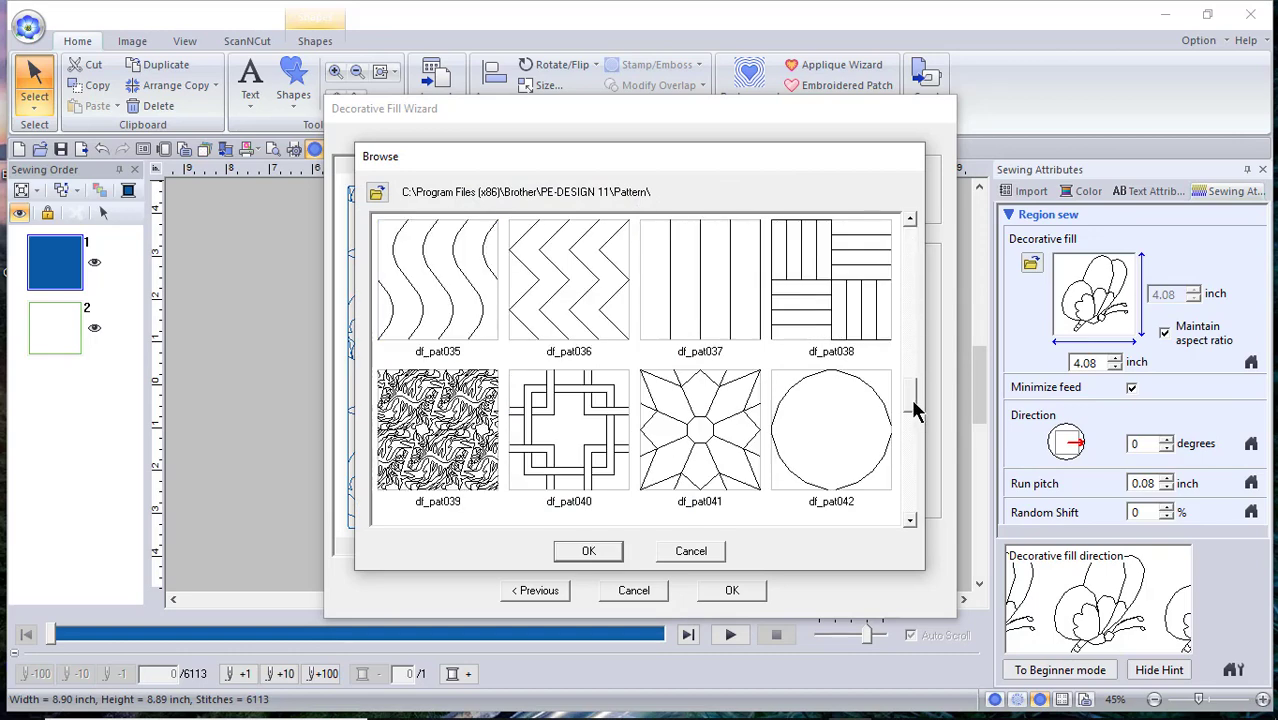
{"action": "scroll", "coordinate": [913, 388], "scroll_direction": "up", "scroll_amount": 2}
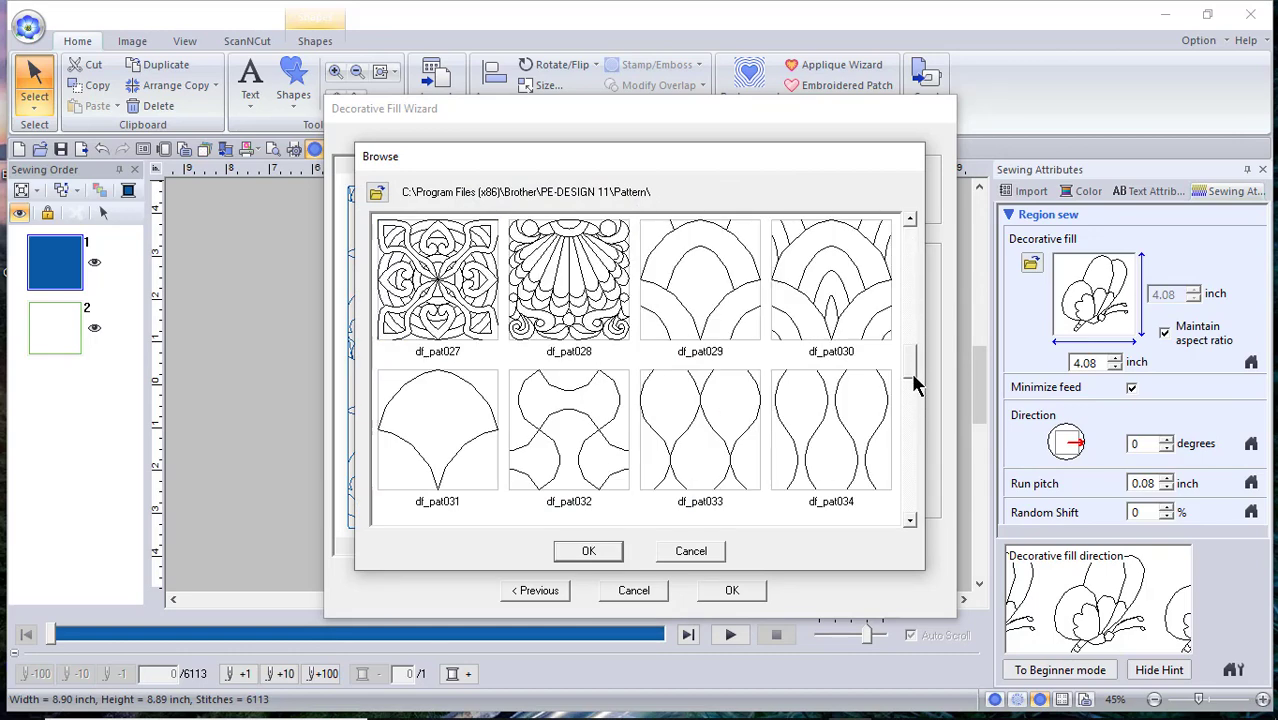
{"action": "left_click", "coordinate": [862, 323]}
{"action": "left_click", "coordinate": [601, 551]}
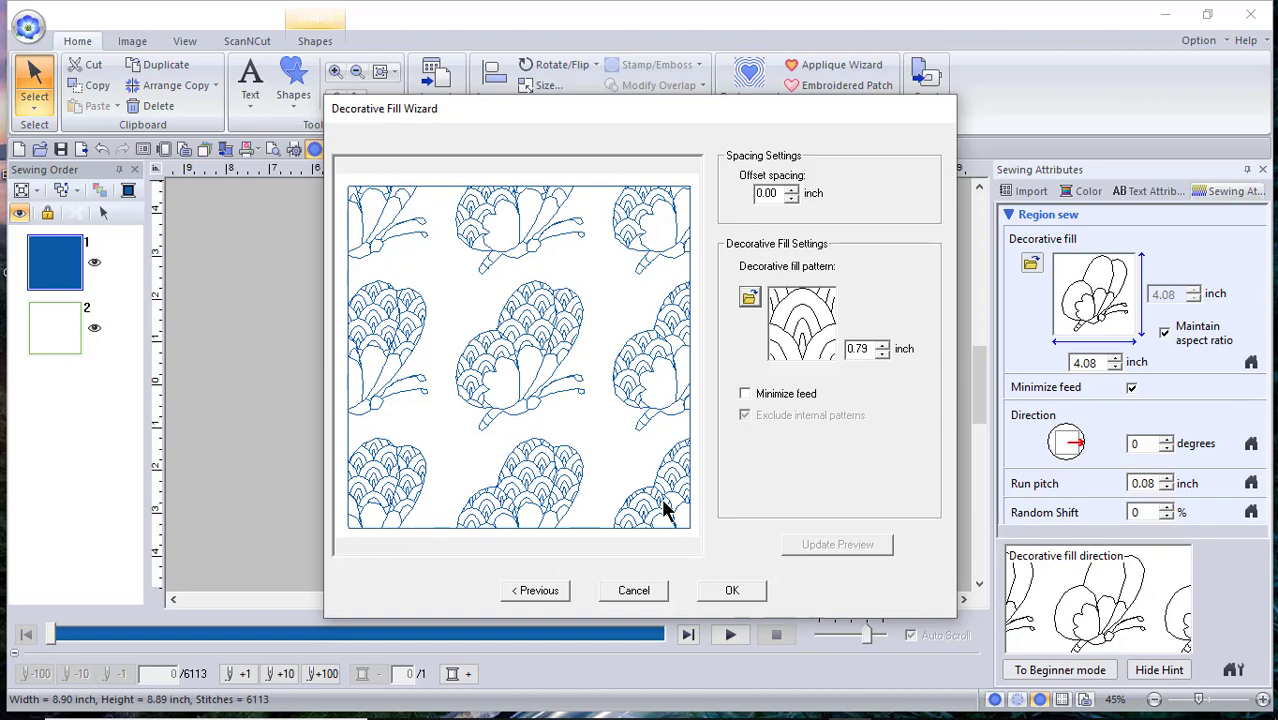
{"action": "left_click", "coordinate": [750, 592]}
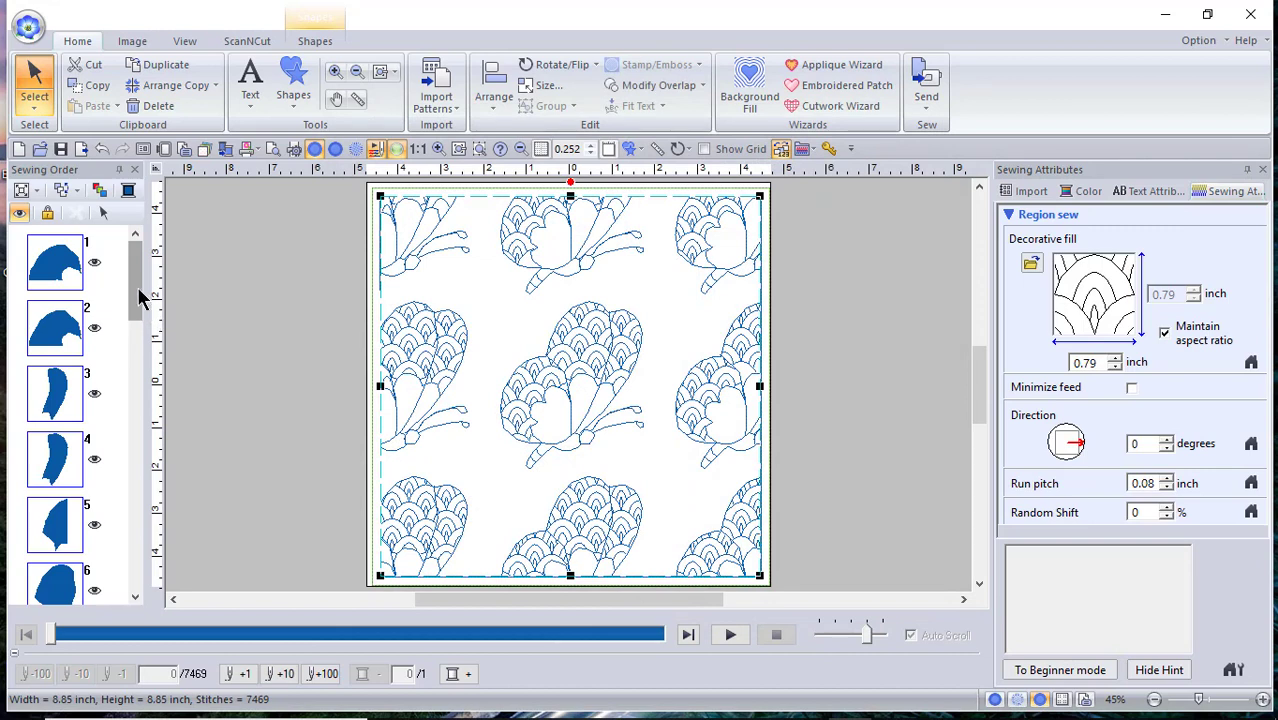
Step: Recolor wing fill objects 23 and 22 of the top middle butterfly to thread 620 Magenta
{"action": "left_click_drag", "start_coordinate": [137, 286], "coordinate": [137, 570]}
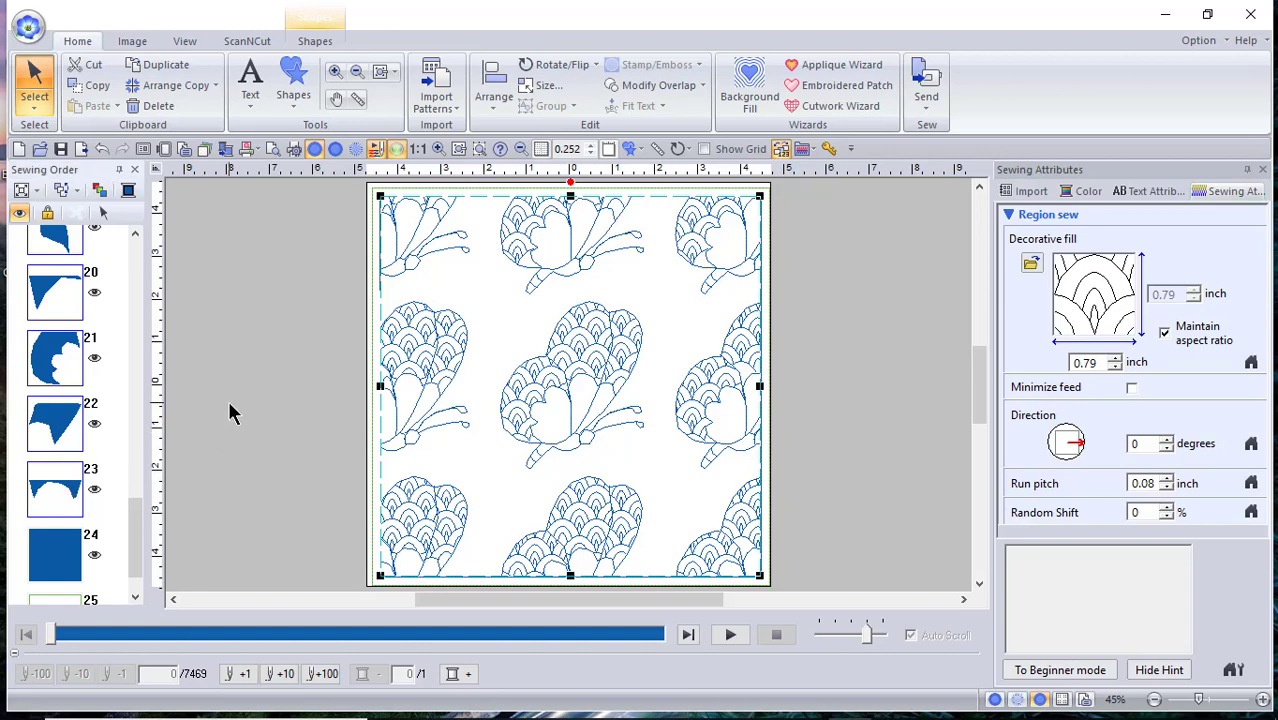
{"action": "left_click", "coordinate": [55, 489]}
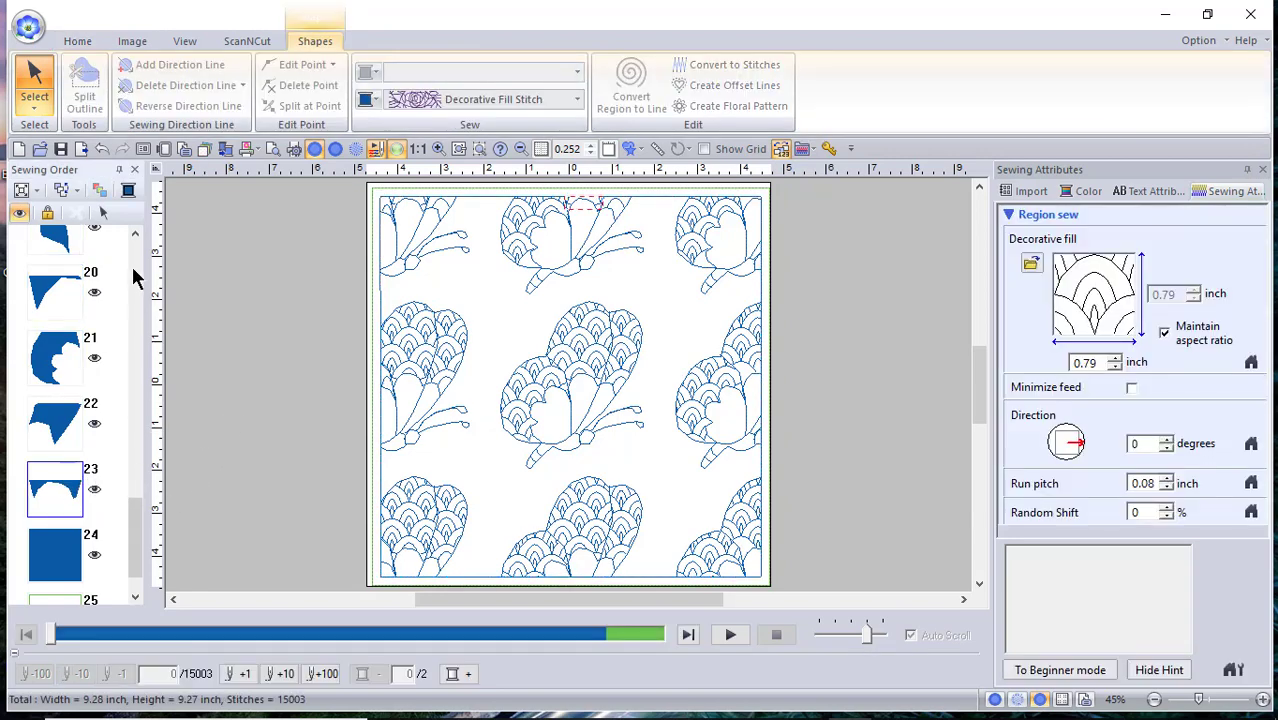
{"action": "left_click", "coordinate": [130, 191]}
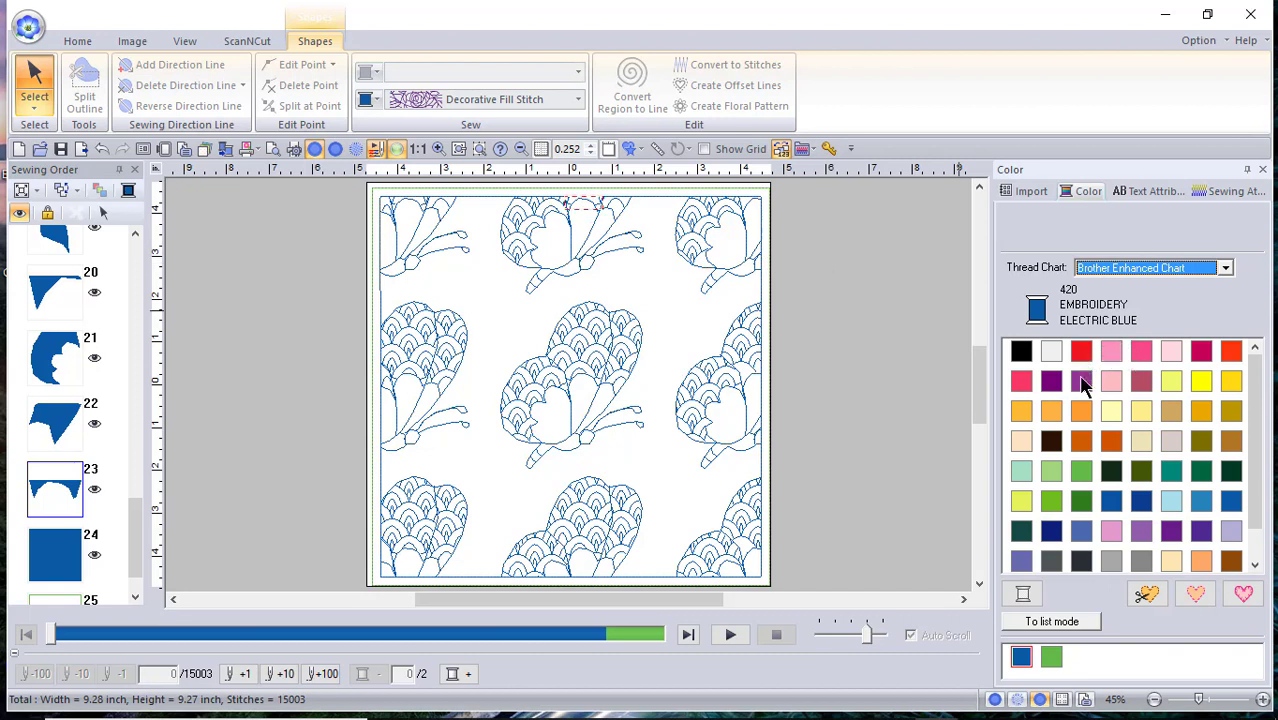
{"action": "left_click", "coordinate": [1081, 381]}
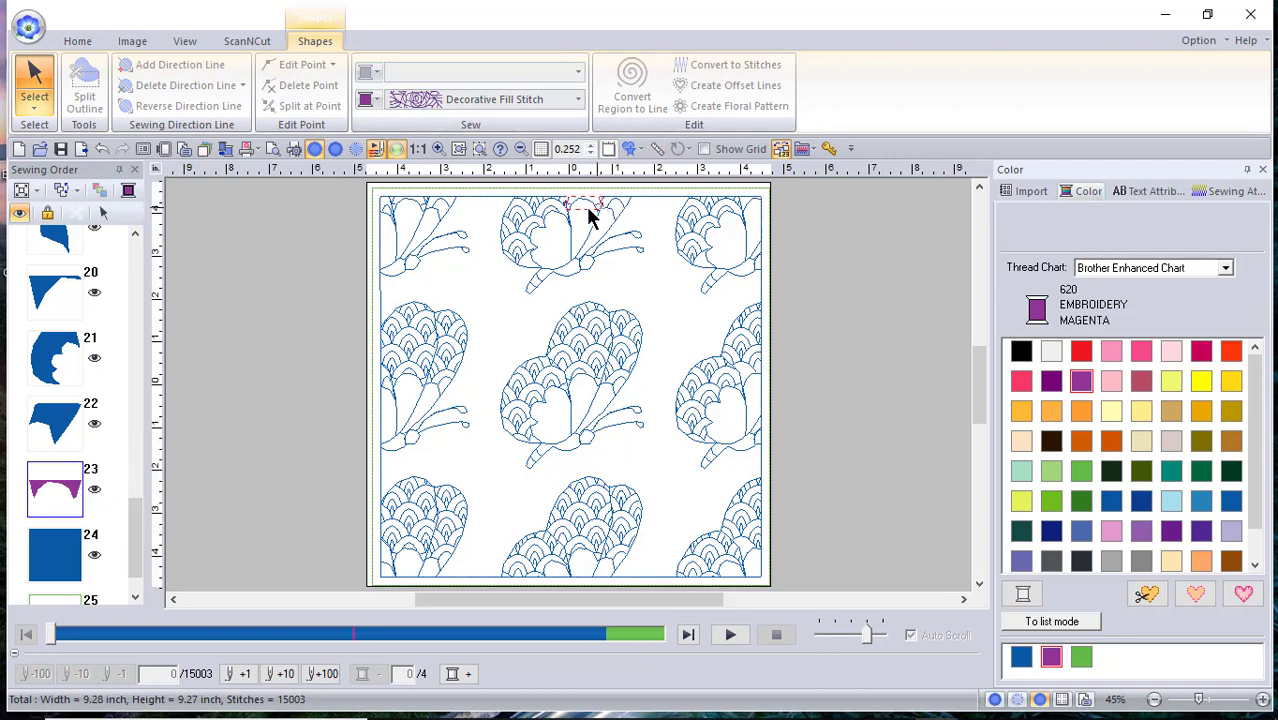
{"action": "left_click", "coordinate": [57, 425]}
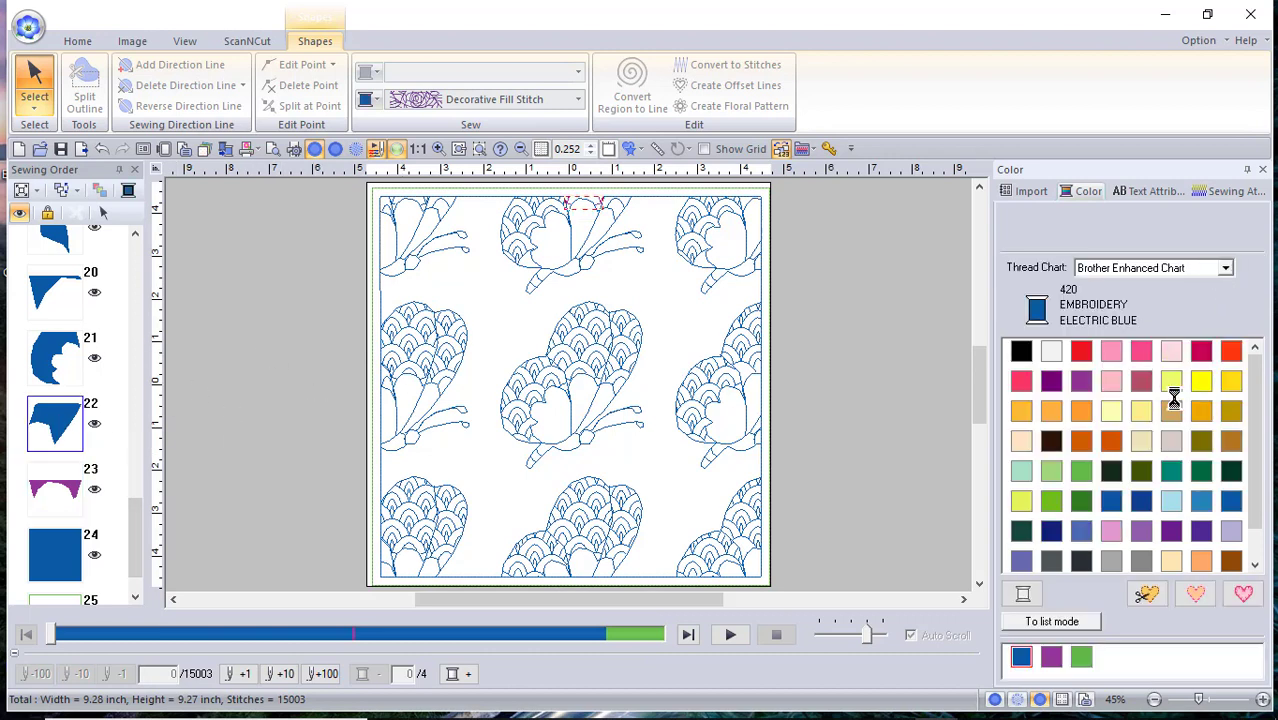
{"action": "left_click", "coordinate": [1080, 381]}
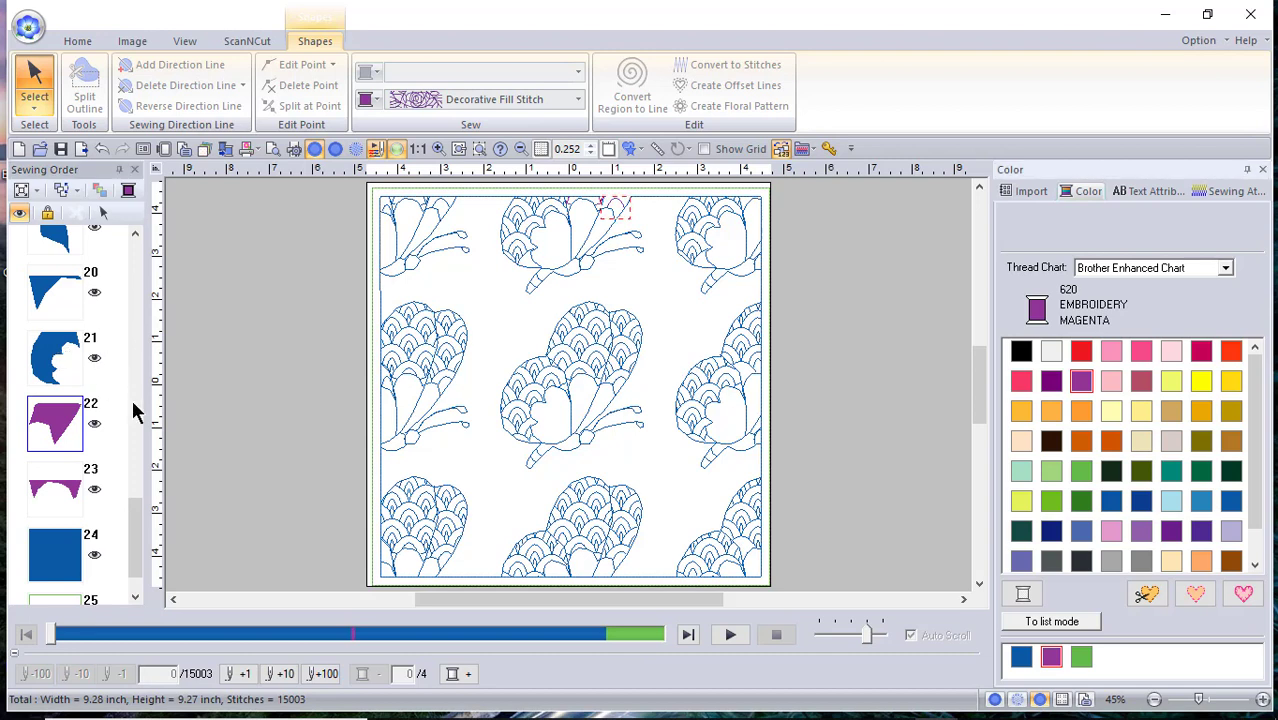
Step: Recolor wing fill objects 9 to 21 to 620 Magenta, and change objects 9 to 23 to 800 Red
{"action": "left_click_drag", "start_coordinate": [104, 388], "coordinate": [94, 551]}
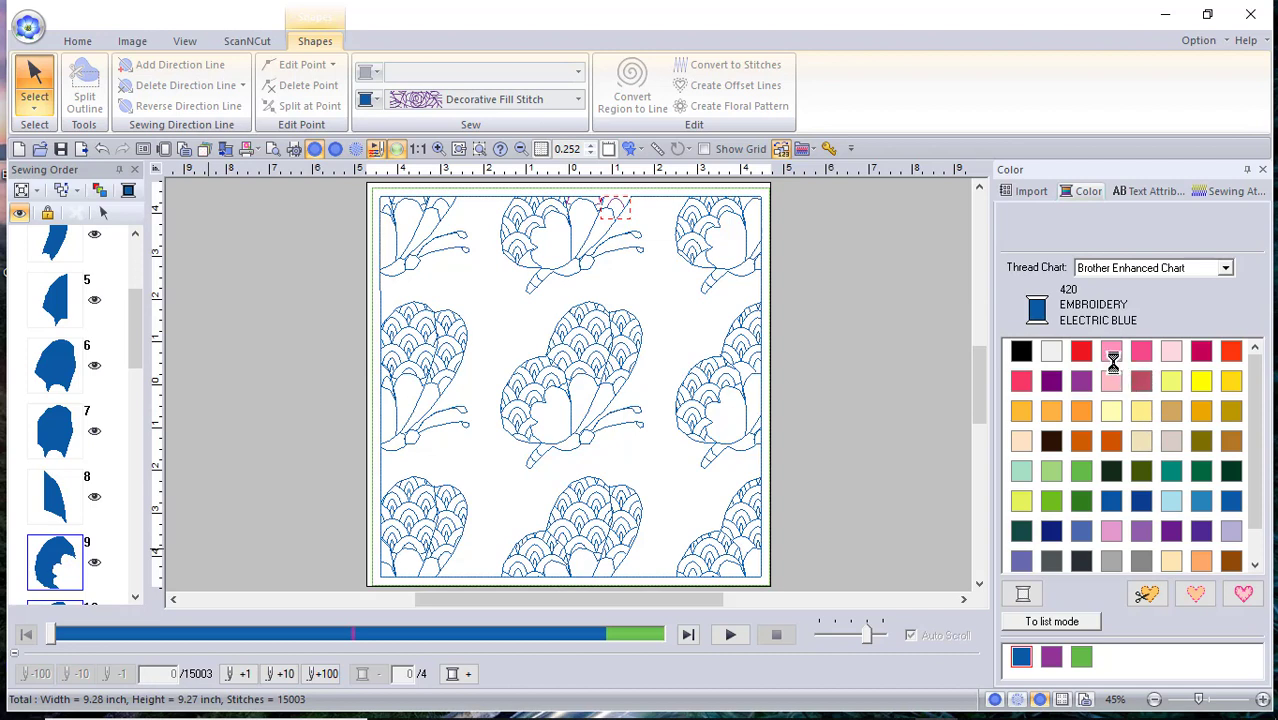
{"action": "left_click", "coordinate": [1090, 380]}
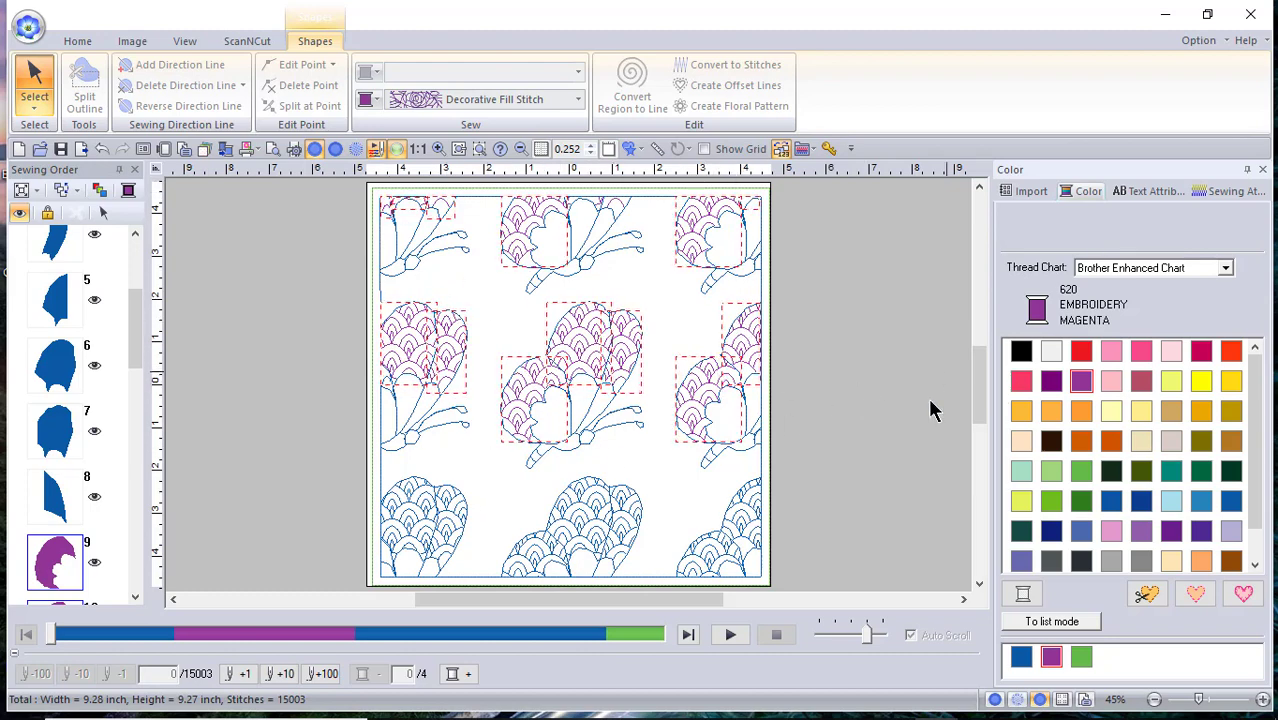
{"action": "left_click_drag", "start_coordinate": [133, 330], "coordinate": [137, 540]}
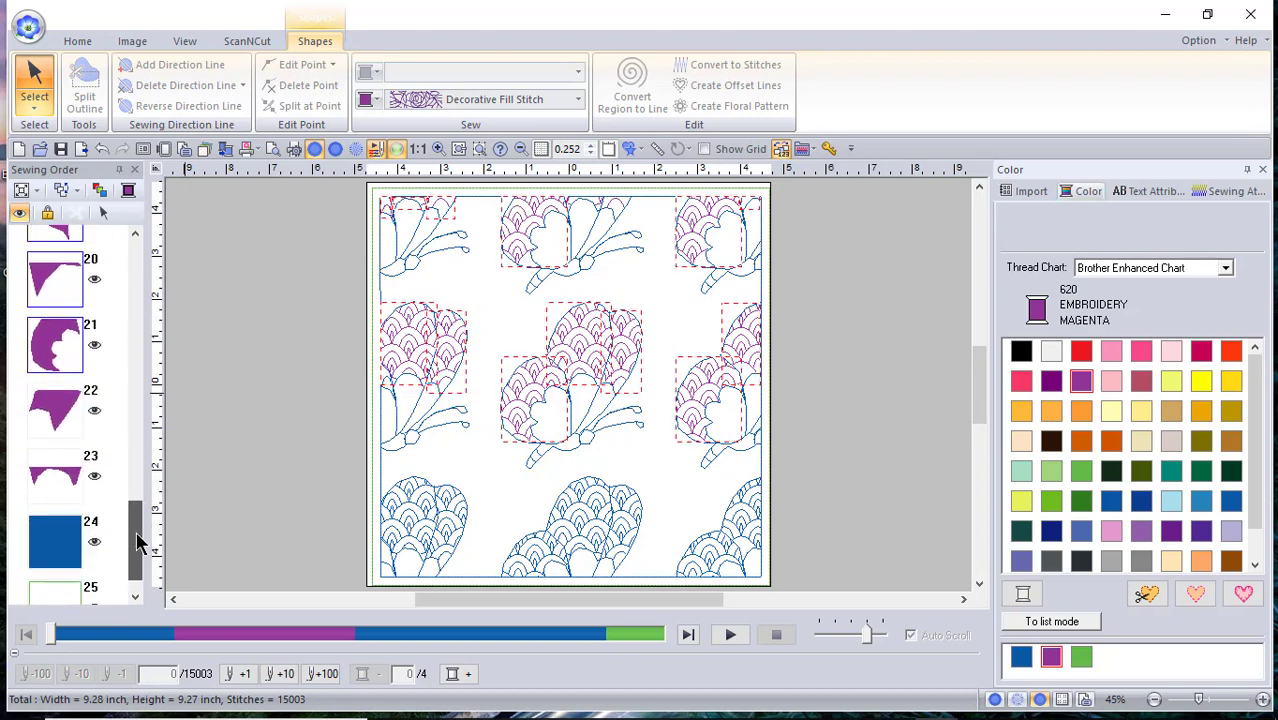
{"action": "left_click_drag", "start_coordinate": [137, 543], "coordinate": [27, 380]}
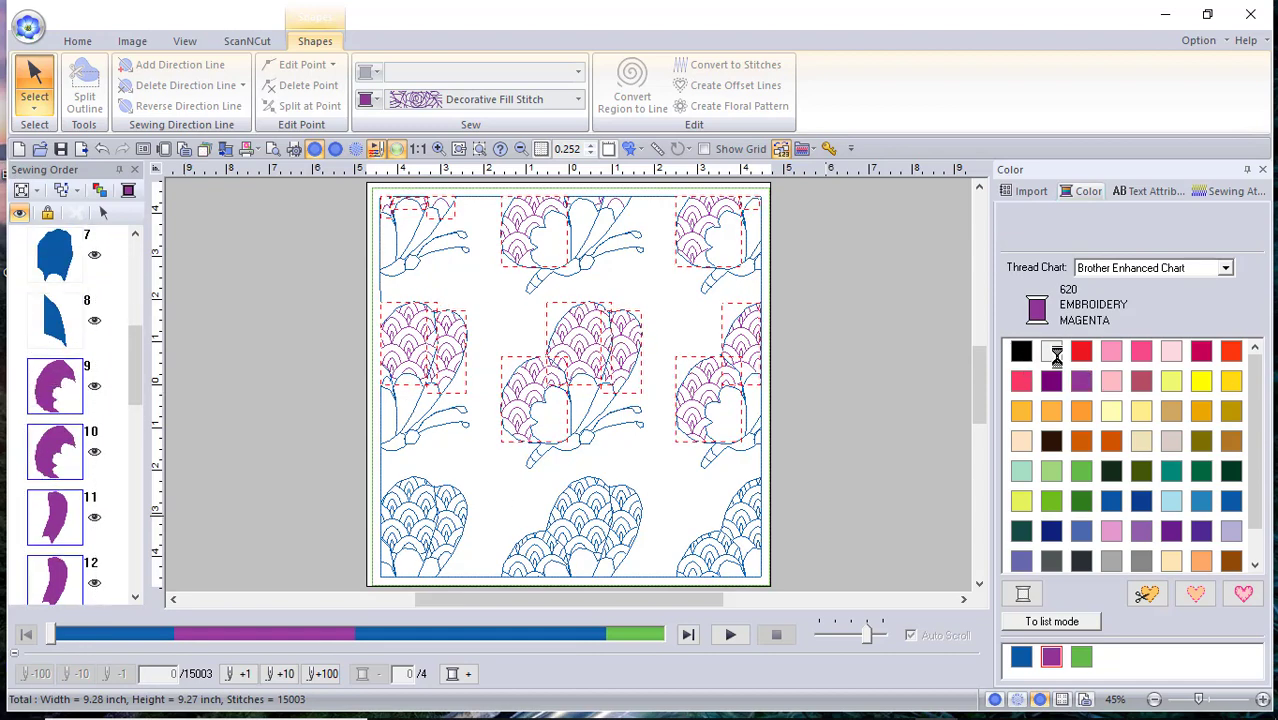
{"action": "left_click", "coordinate": [1080, 352]}
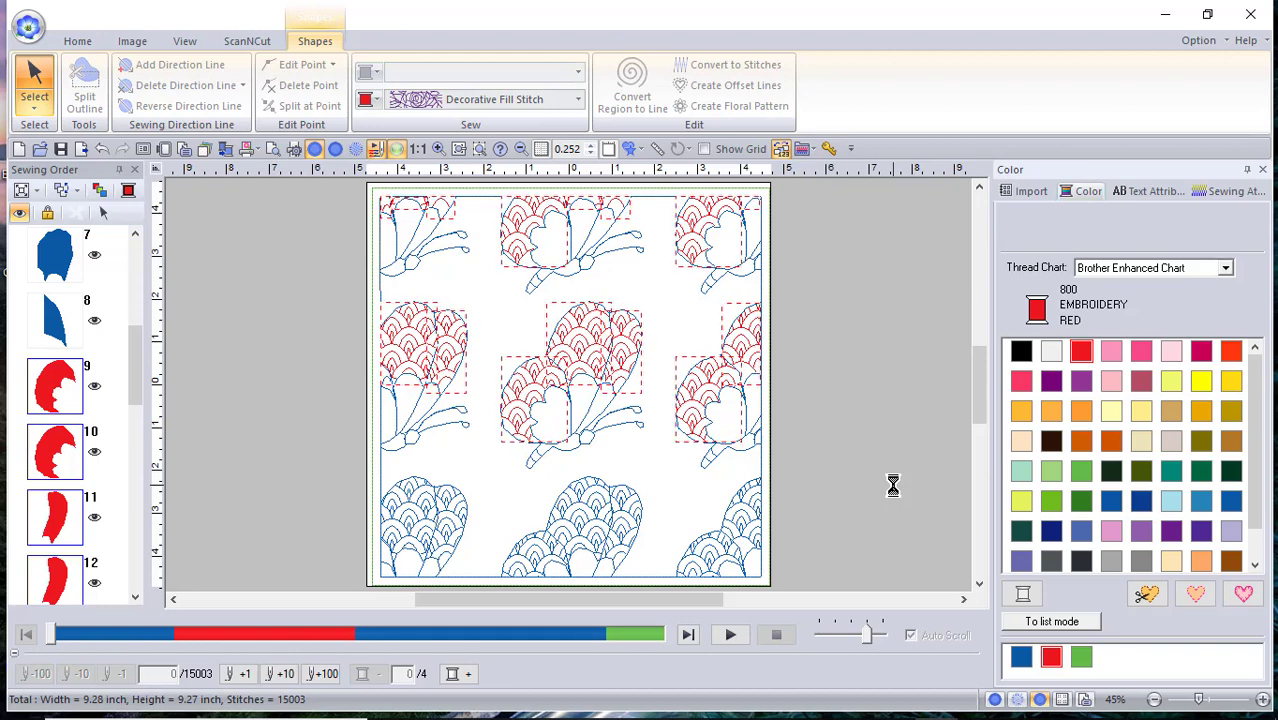
Step: Start a new design without saving the butterfly square, and open the orange pumpkin embroidery design
{"action": "key", "text": "ctrl+n"}
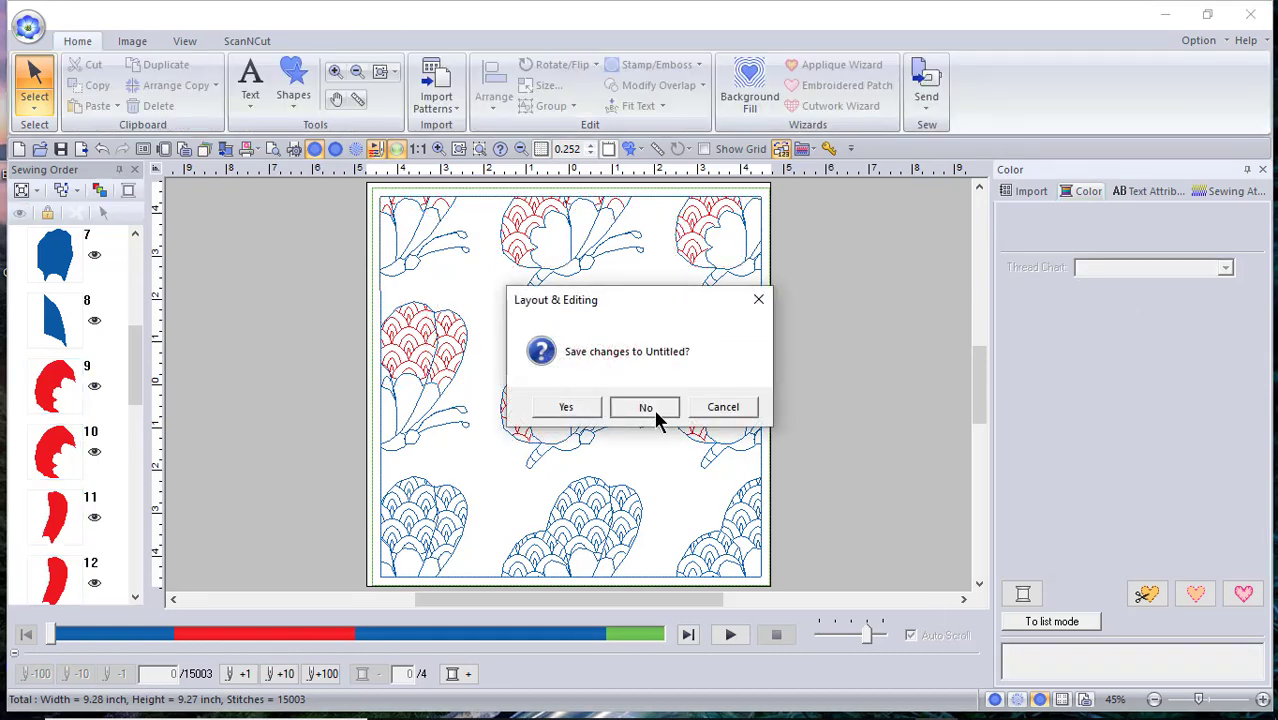
{"action": "left_click", "coordinate": [648, 408]}
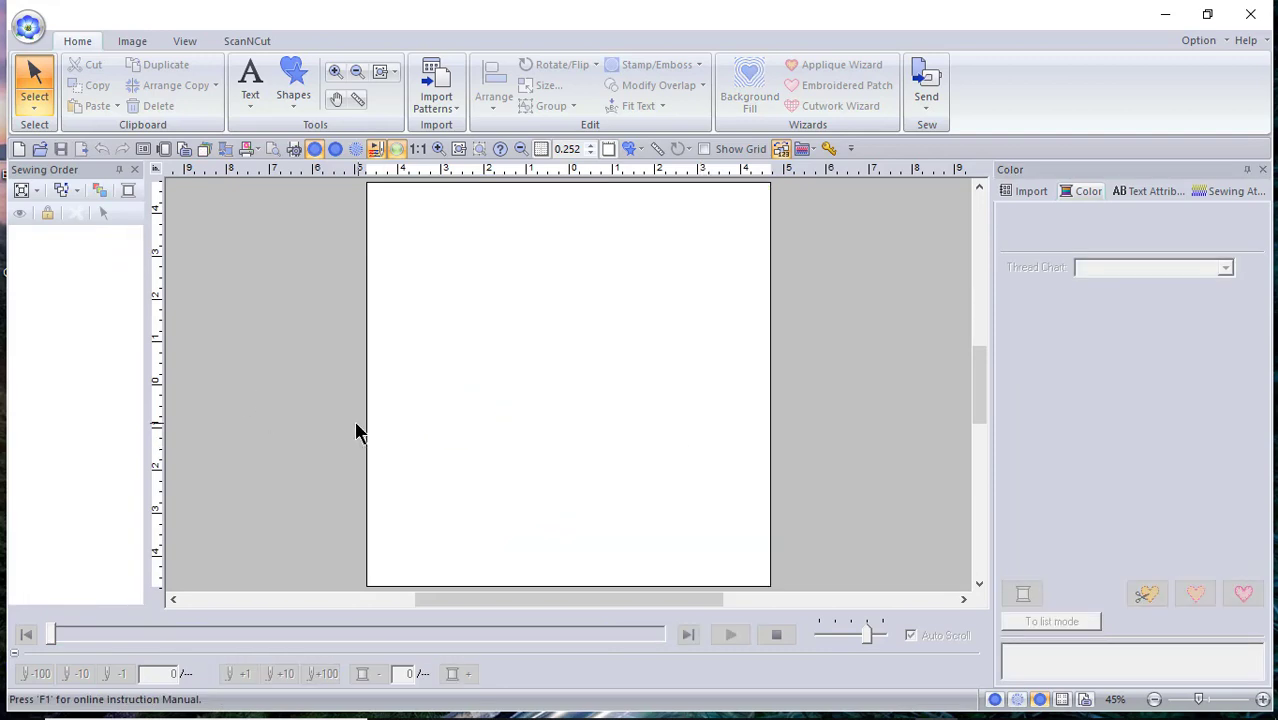
{"action": "left_click", "coordinate": [25, 28]}
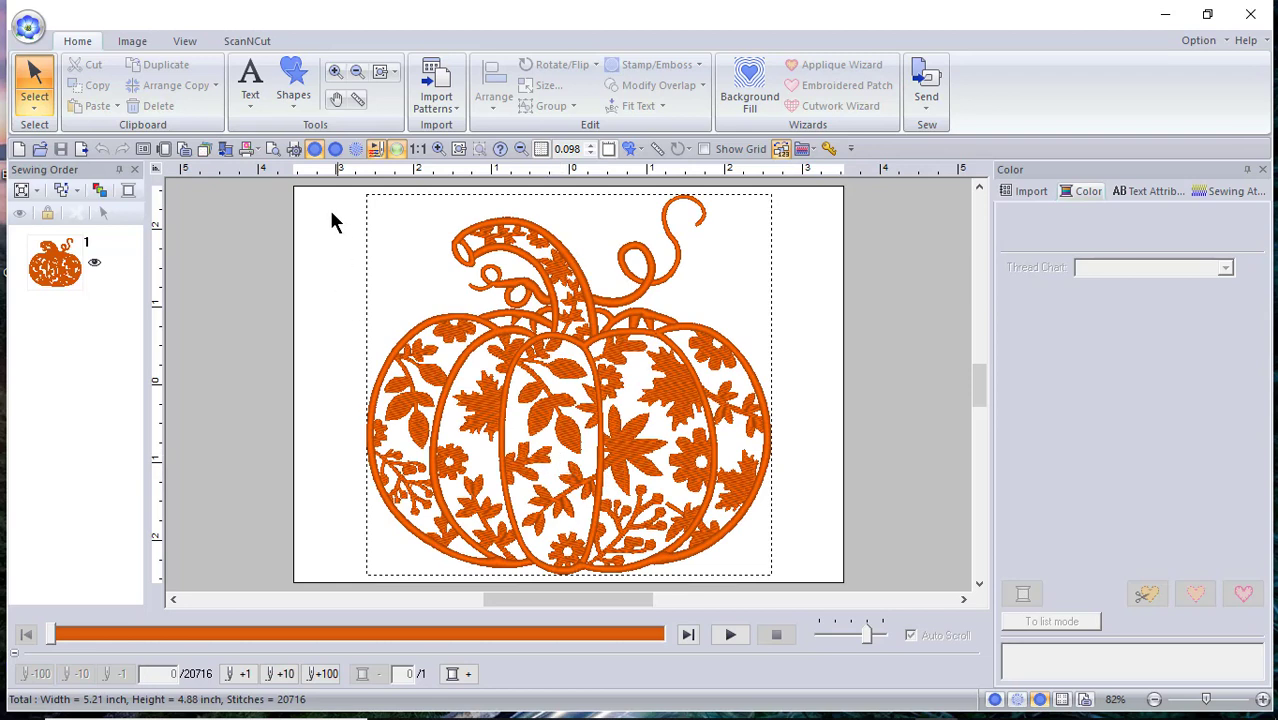
Step: Set the pumpkin design's hoop size to 9-1/2" x 9-1/2" (Quilt Frame L)
{"action": "left_click", "coordinate": [166, 152]}
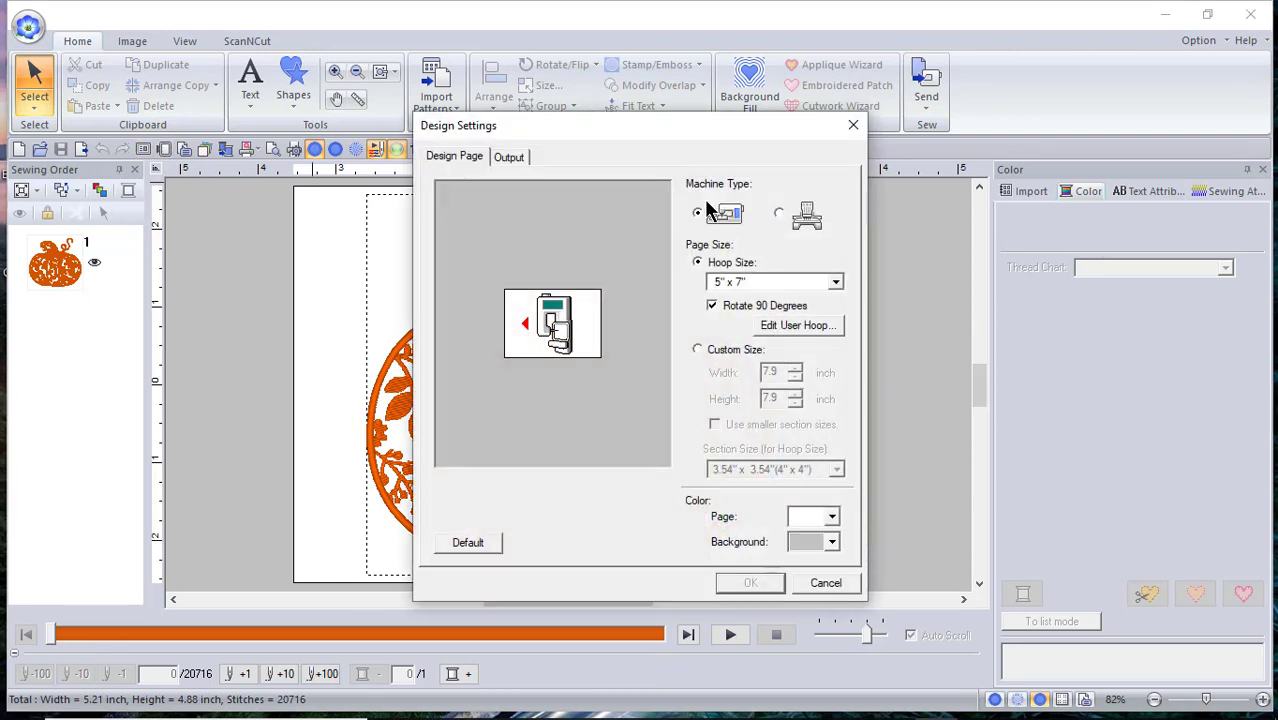
{"action": "left_click", "coordinate": [836, 284]}
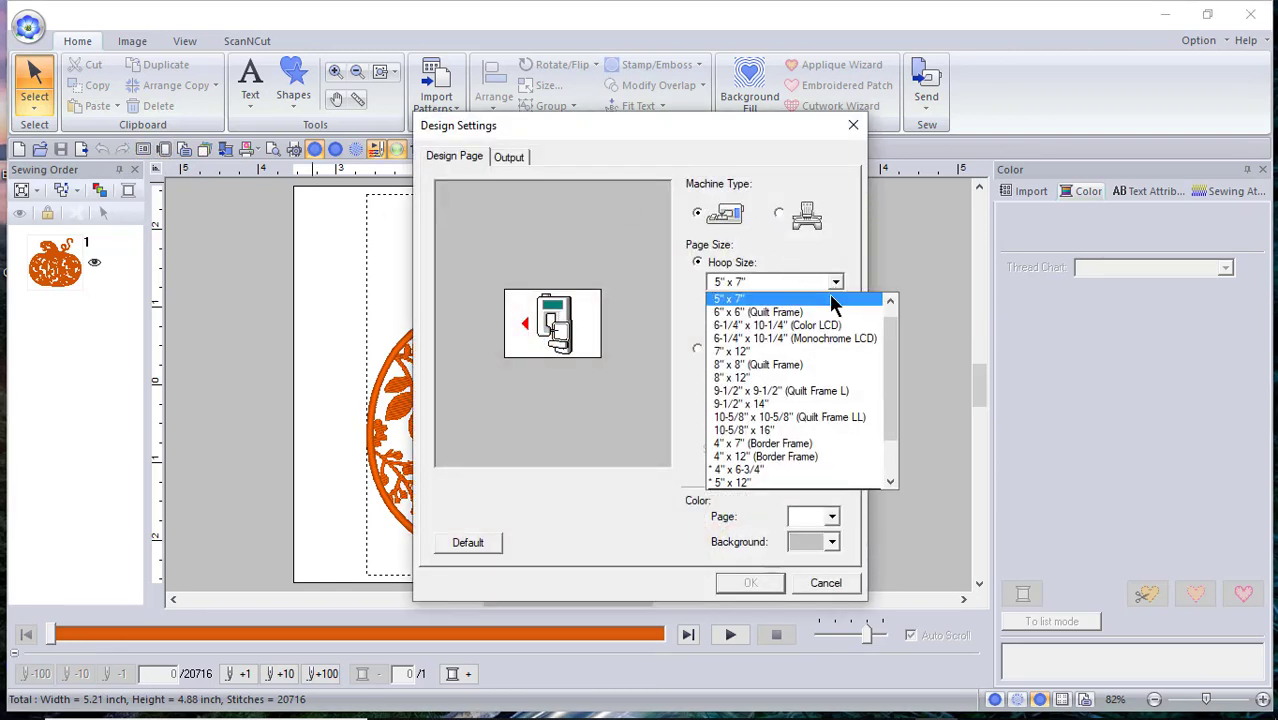
{"action": "left_click", "coordinate": [791, 391]}
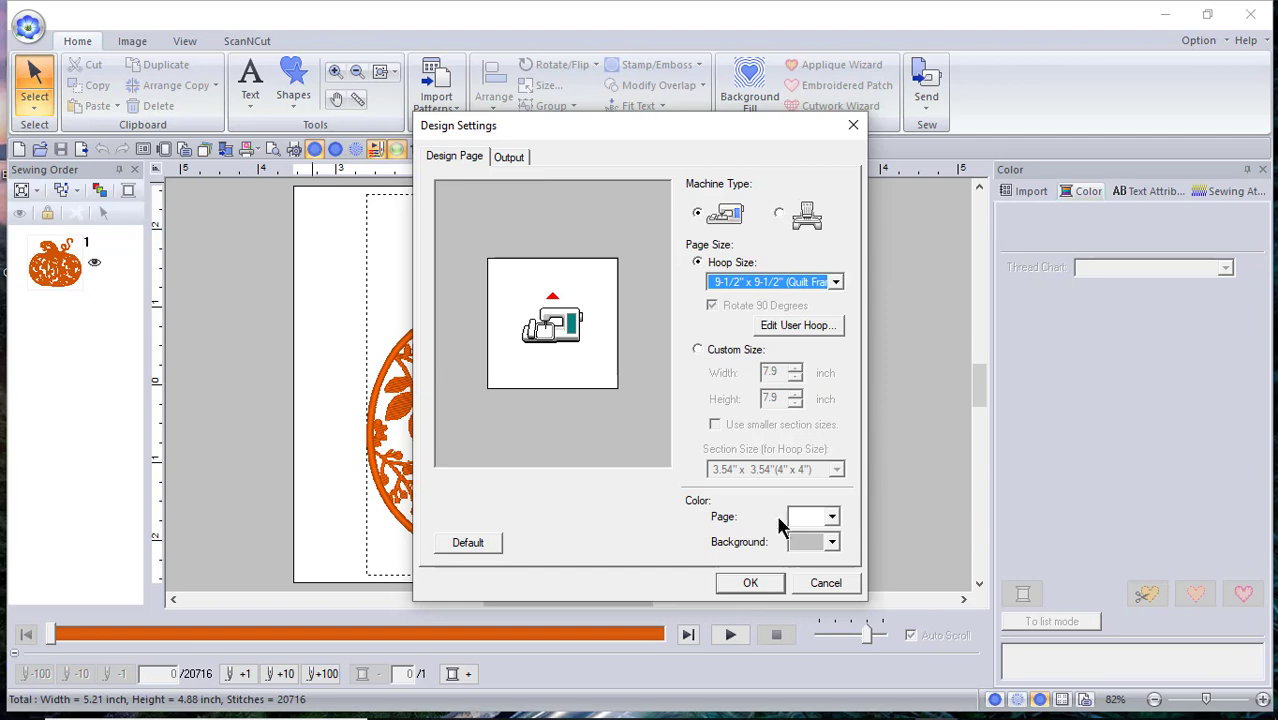
{"action": "left_click", "coordinate": [762, 588]}
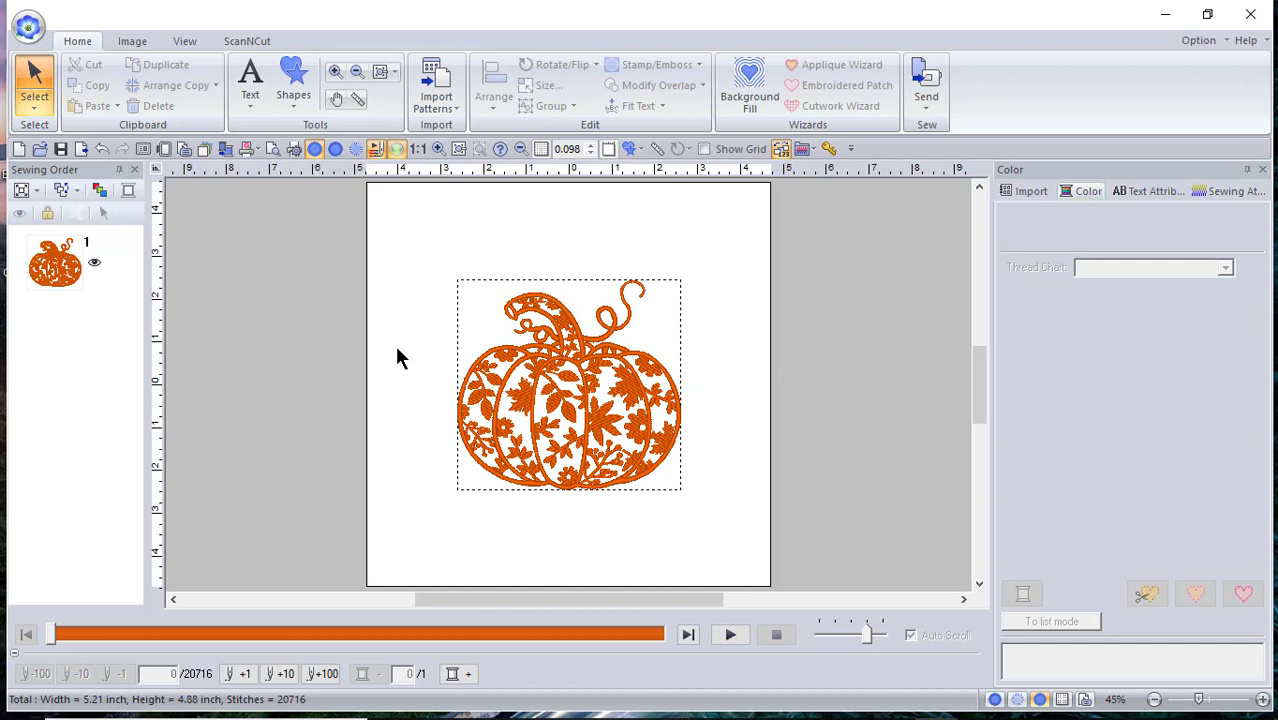
Step: Start a background fill of type Decorative Fill, select the region around the pumpkin, and continue to the fill settings
{"action": "left_click", "coordinate": [753, 103]}
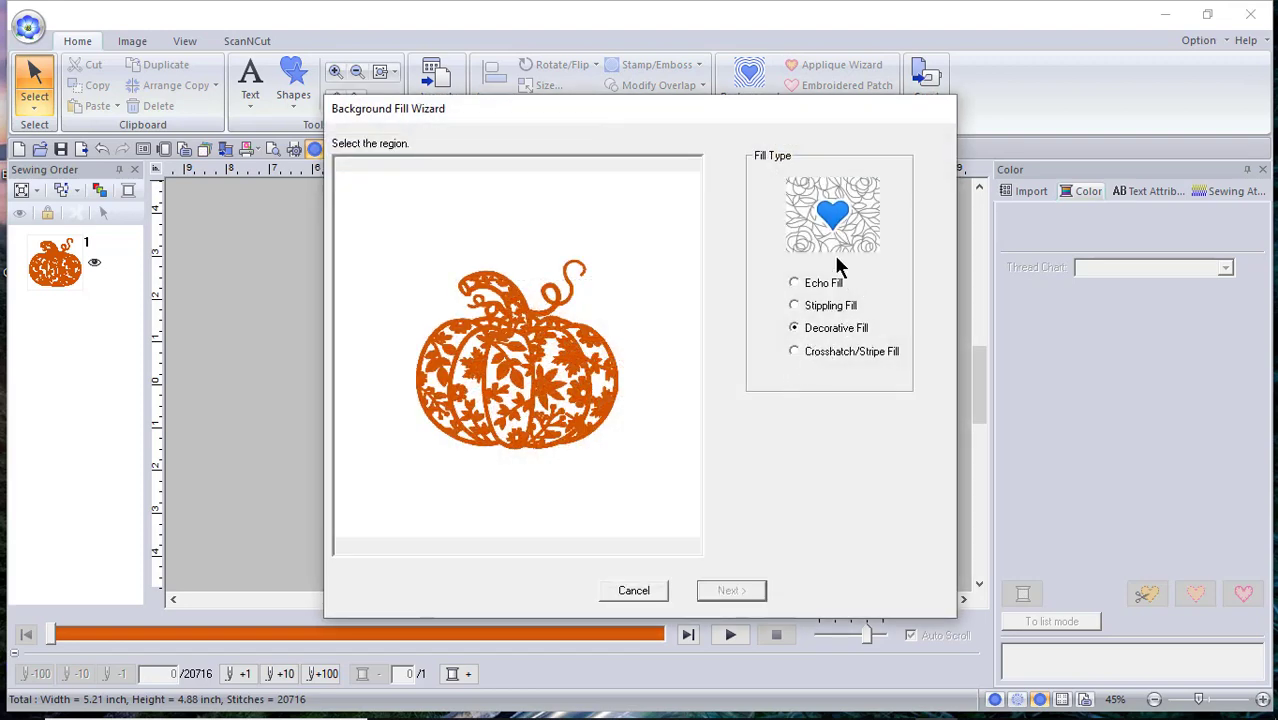
{"action": "left_click", "coordinate": [659, 405]}
{"action": "left_click", "coordinate": [730, 590]}
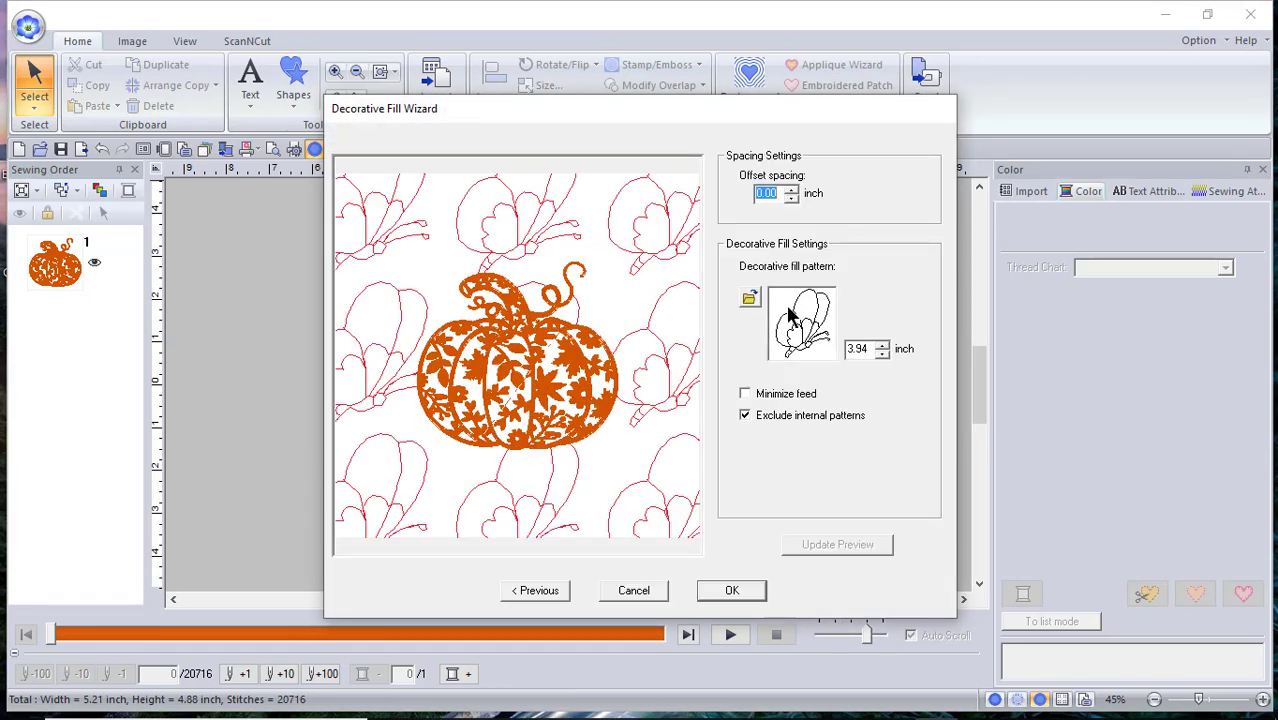
Step: Choose the "pumpkin 2" outline from the pattern library as the decorative fill pattern
{"action": "left_click", "coordinate": [748, 298]}
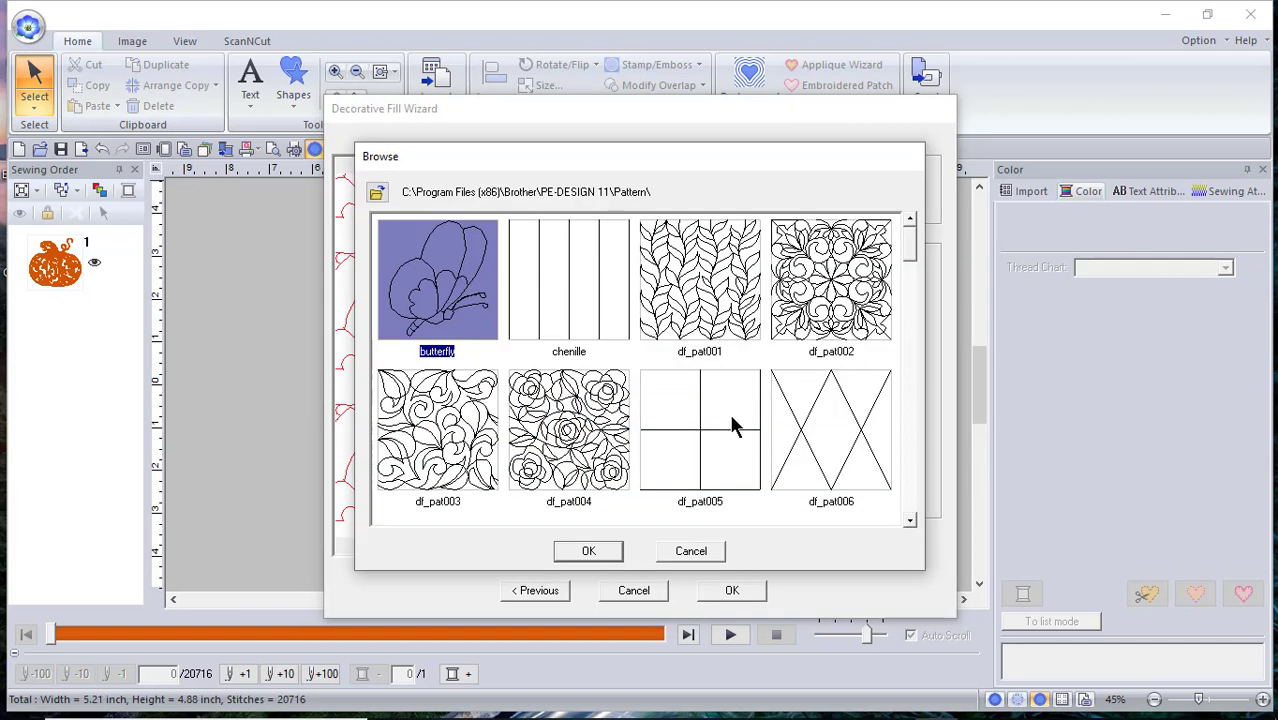
{"action": "left_click_drag", "start_coordinate": [906, 246], "coordinate": [911, 480]}
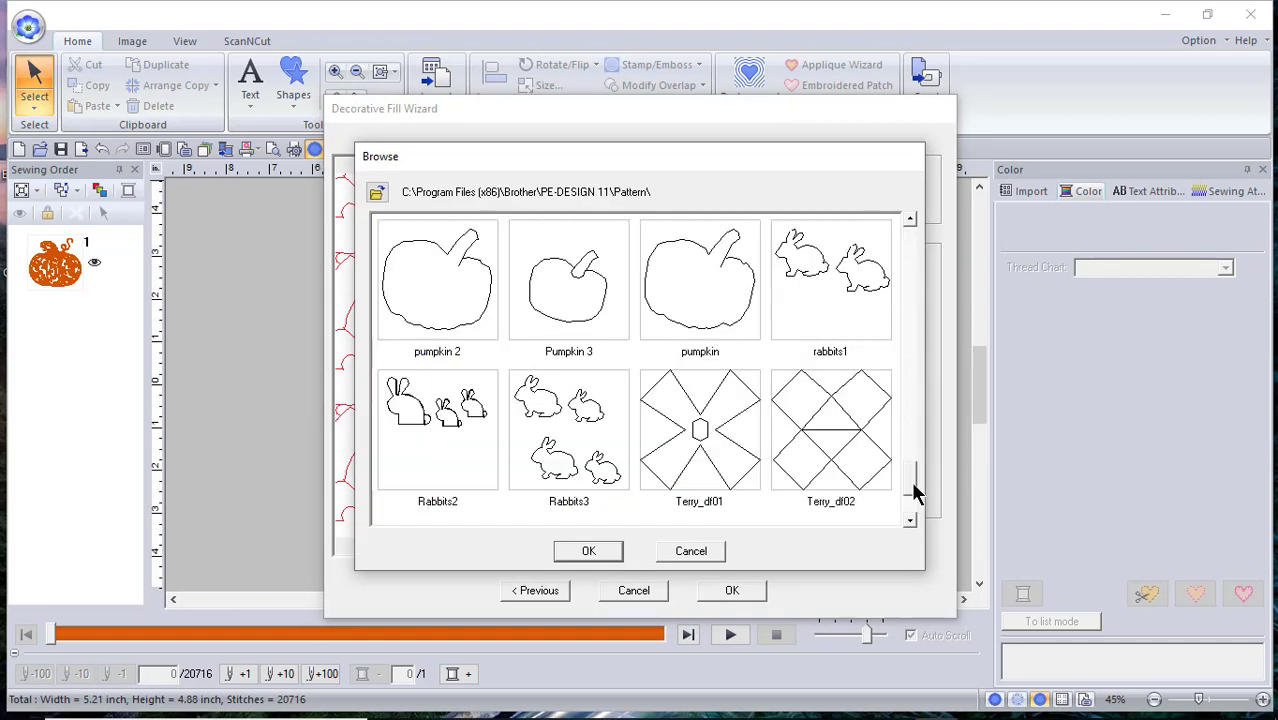
{"action": "left_click", "coordinate": [448, 314]}
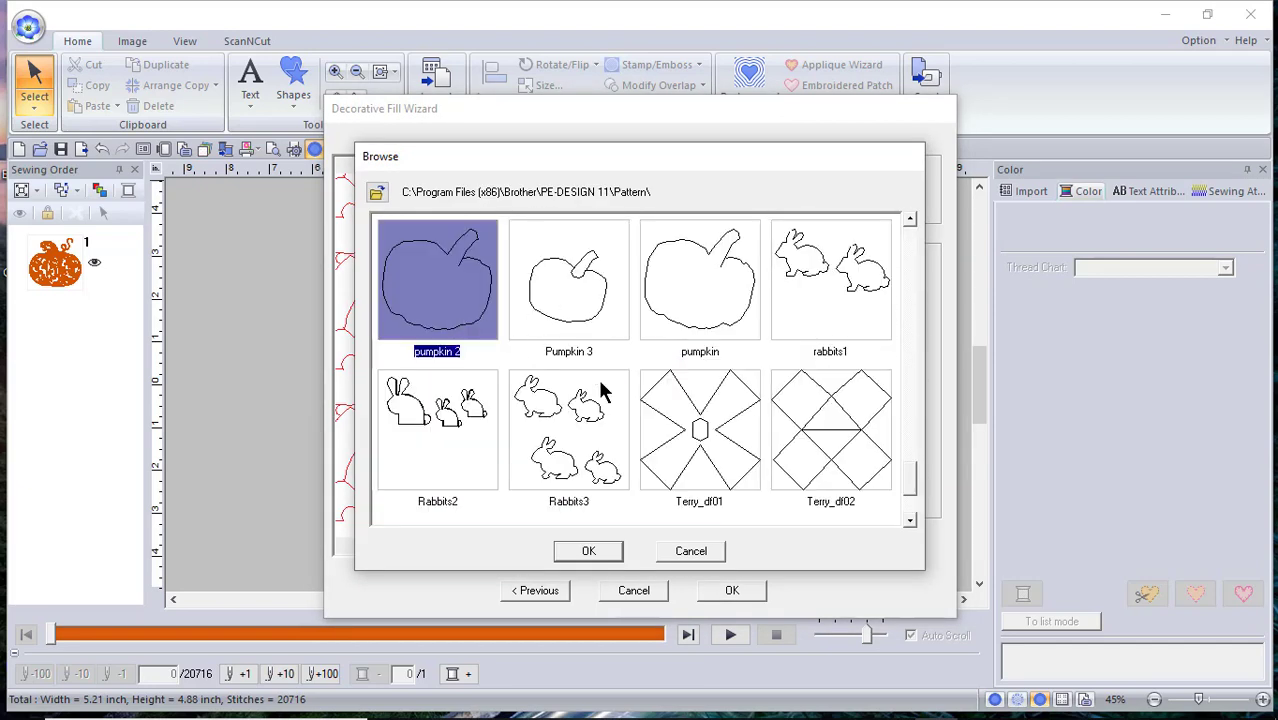
{"action": "scroll", "coordinate": [722, 342], "scroll_direction": "up", "scroll_amount": 1}
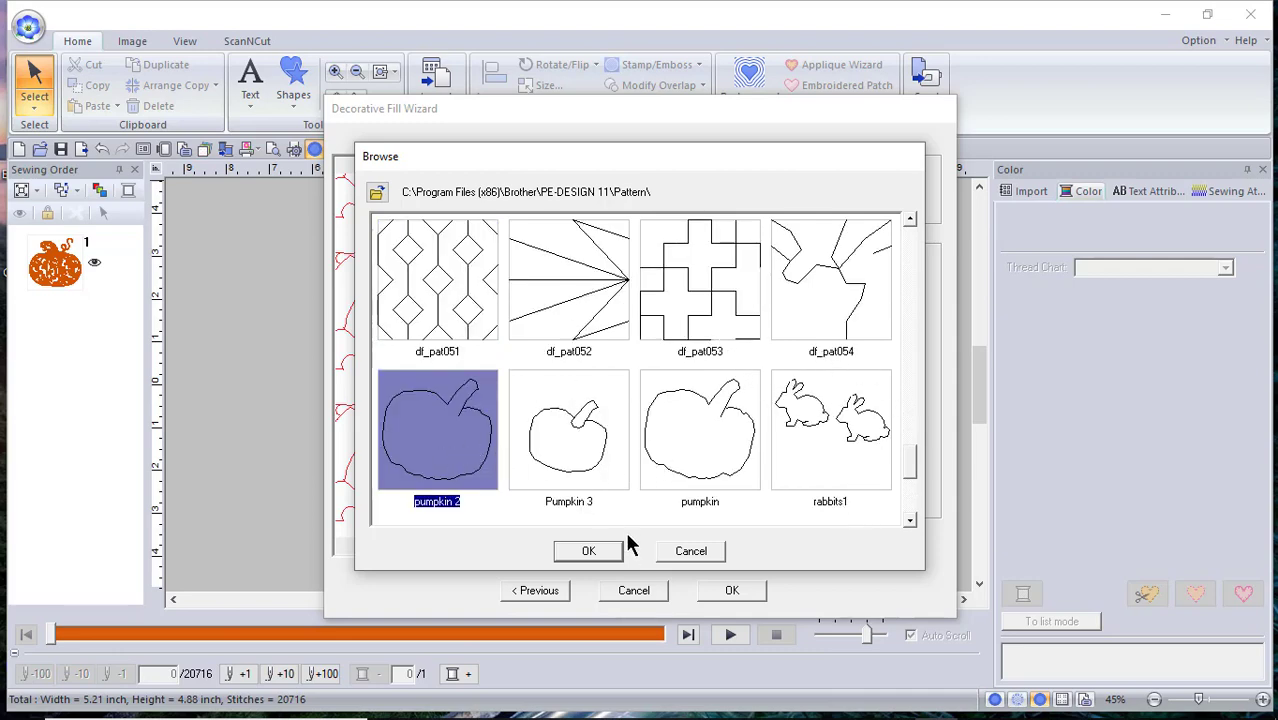
{"action": "left_click", "coordinate": [589, 552]}
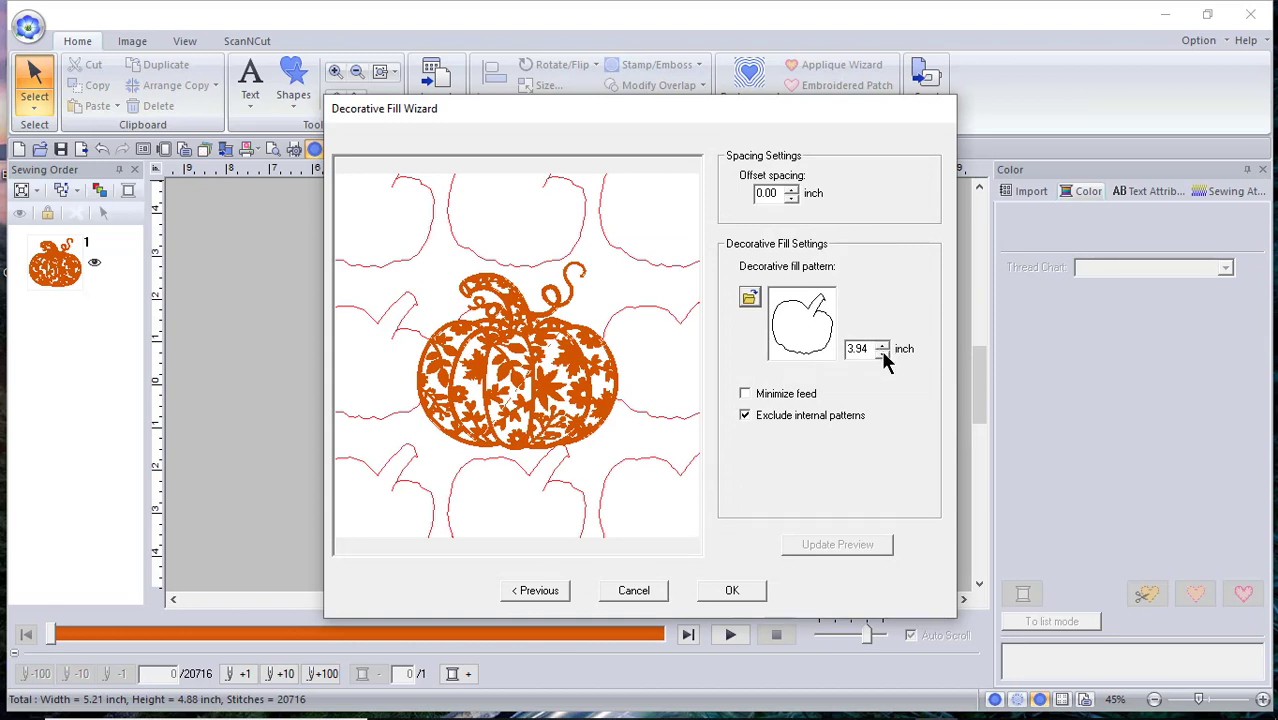
Step: Set the fill's offset spacing to 0.18 inch, enable Minimize feed, and update the preview
{"action": "left_click", "coordinate": [791, 188]}
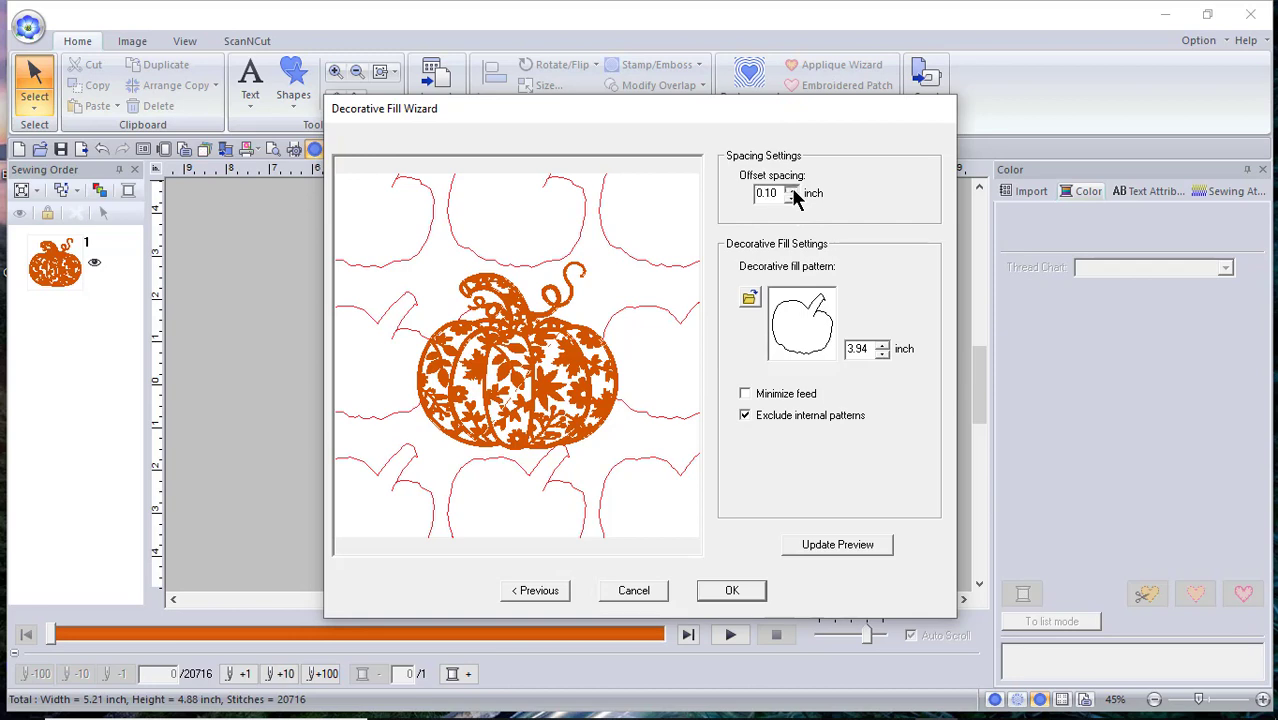
{"action": "left_click", "coordinate": [791, 188]}
{"action": "left_click", "coordinate": [844, 544]}
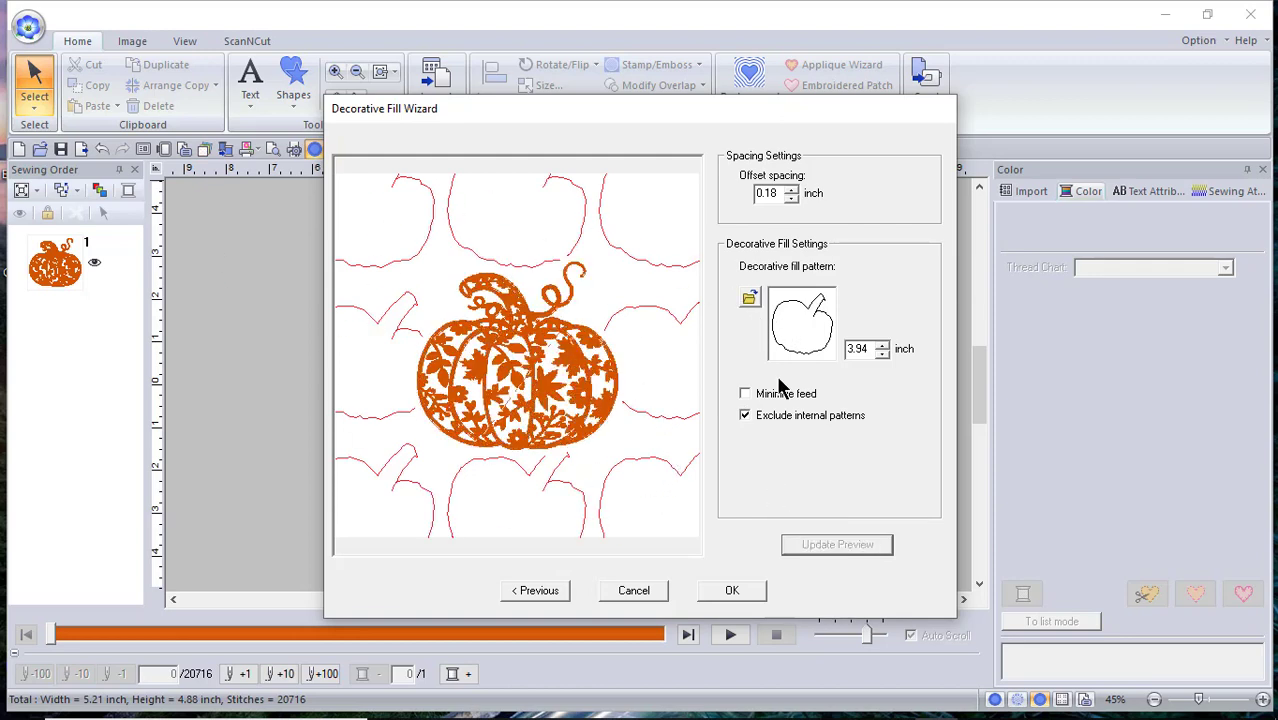
{"action": "left_click", "coordinate": [744, 393]}
{"action": "left_click", "coordinate": [860, 548]}
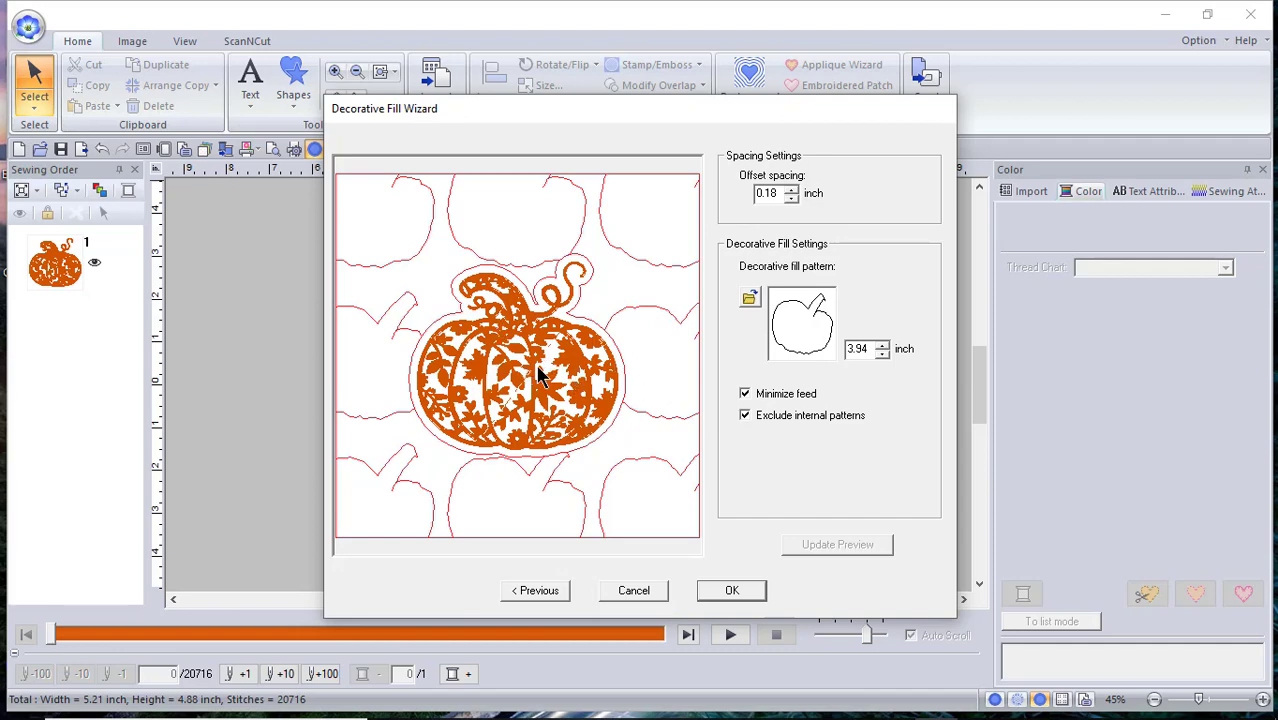
Step: Create the background fill and recolor it to 157 Flesh Tone, HIGHLIGHT MILK CHOCOLATE
{"action": "left_click", "coordinate": [744, 592]}
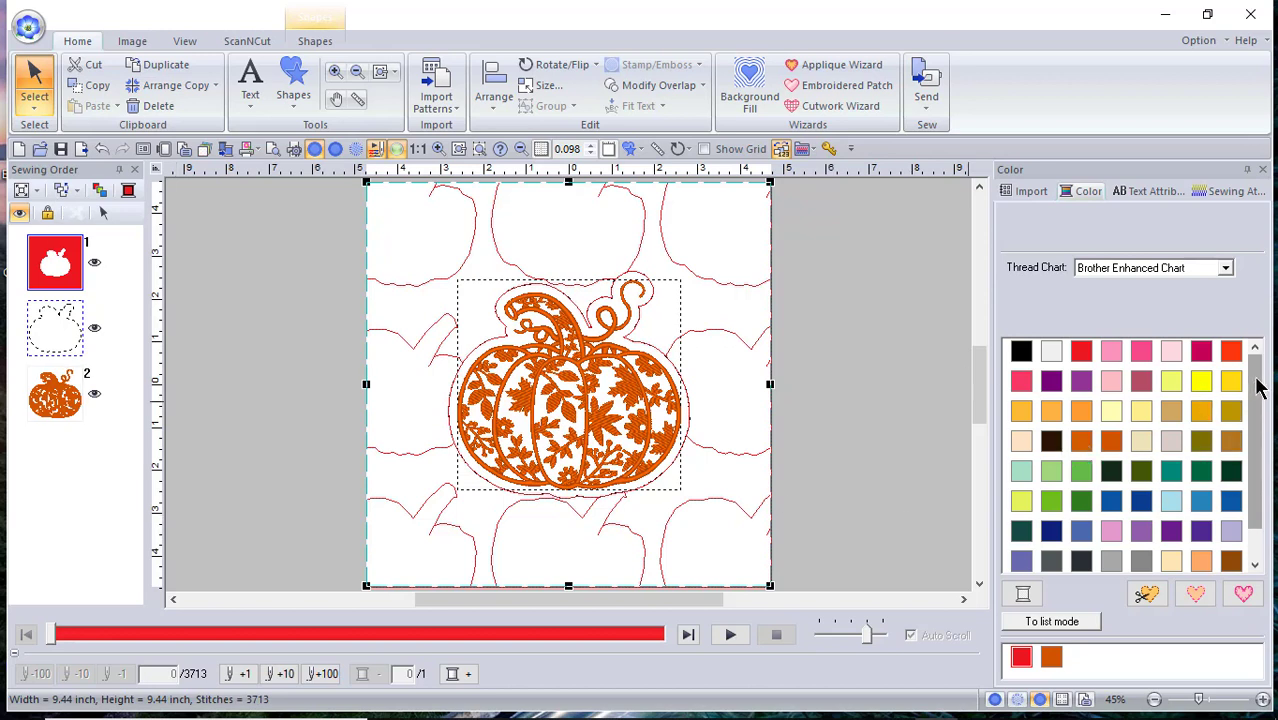
{"action": "left_click_drag", "start_coordinate": [1258, 391], "coordinate": [1266, 440]}
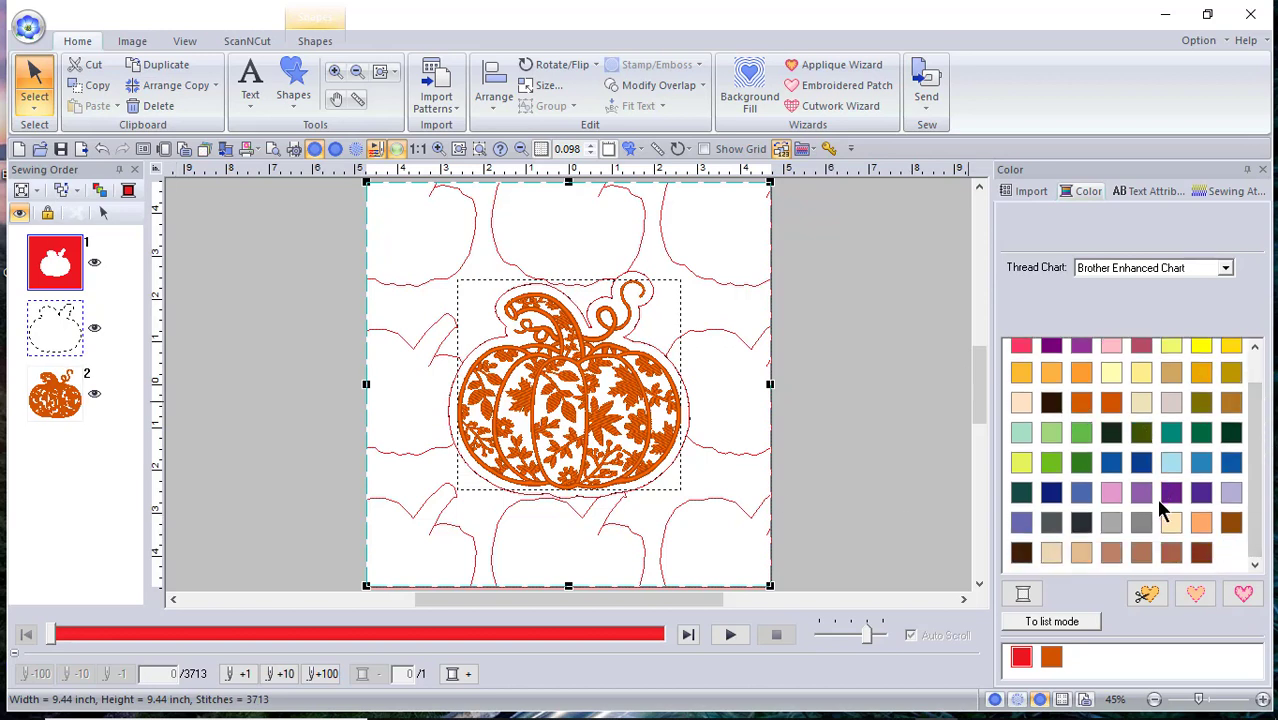
{"action": "left_click", "coordinate": [1231, 522]}
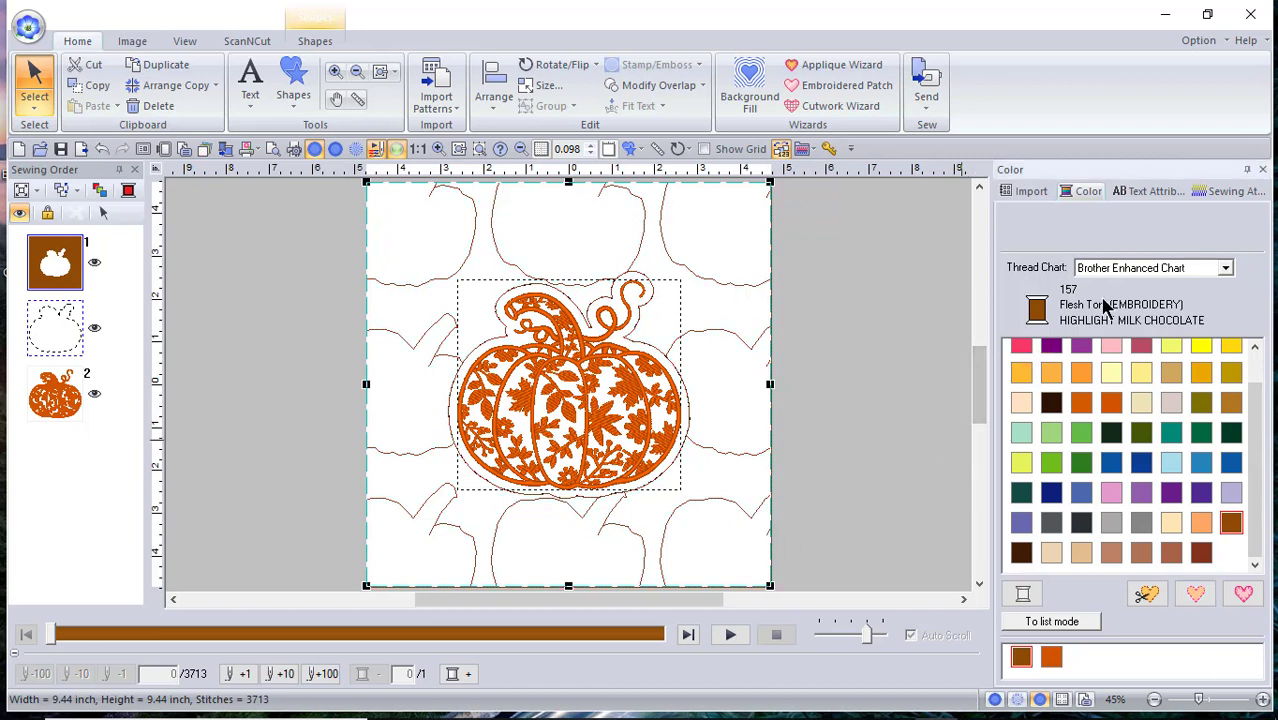
Step: In the background fill's sewing attributes, reduce the decorative pattern size to 2.53 inches with the aspect ratio maintained
{"action": "left_click", "coordinate": [1227, 191]}
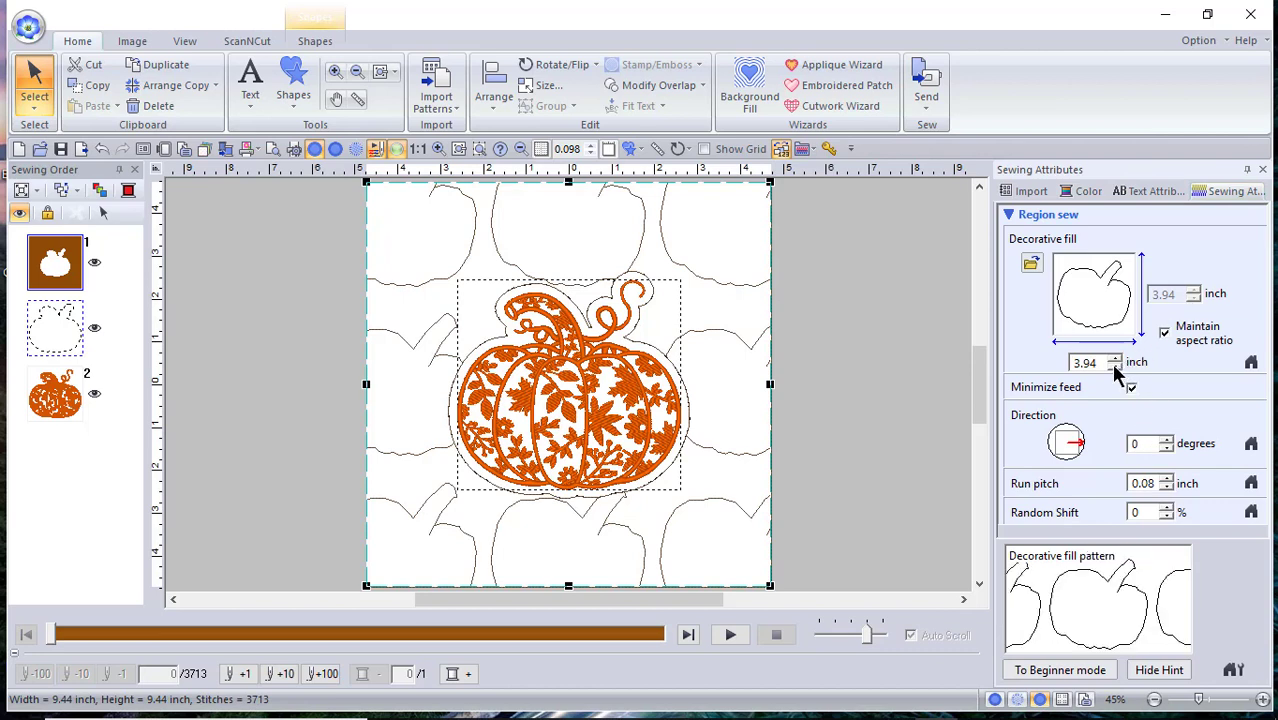
{"action": "left_click", "coordinate": [1114, 366]}
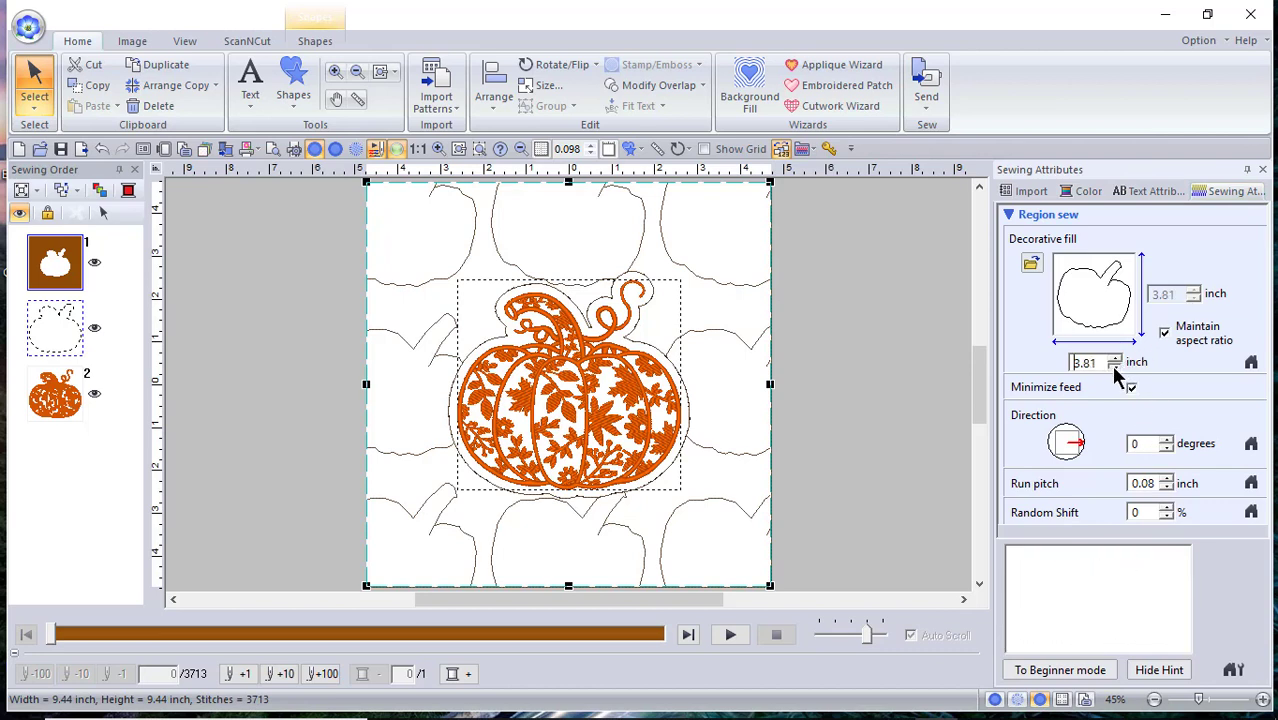
{"action": "left_click", "coordinate": [1114, 366]}
{"action": "left_click", "coordinate": [1114, 366]}
{"action": "left_click", "coordinate": [1114, 366]}
{"action": "left_click", "coordinate": [1114, 366]}
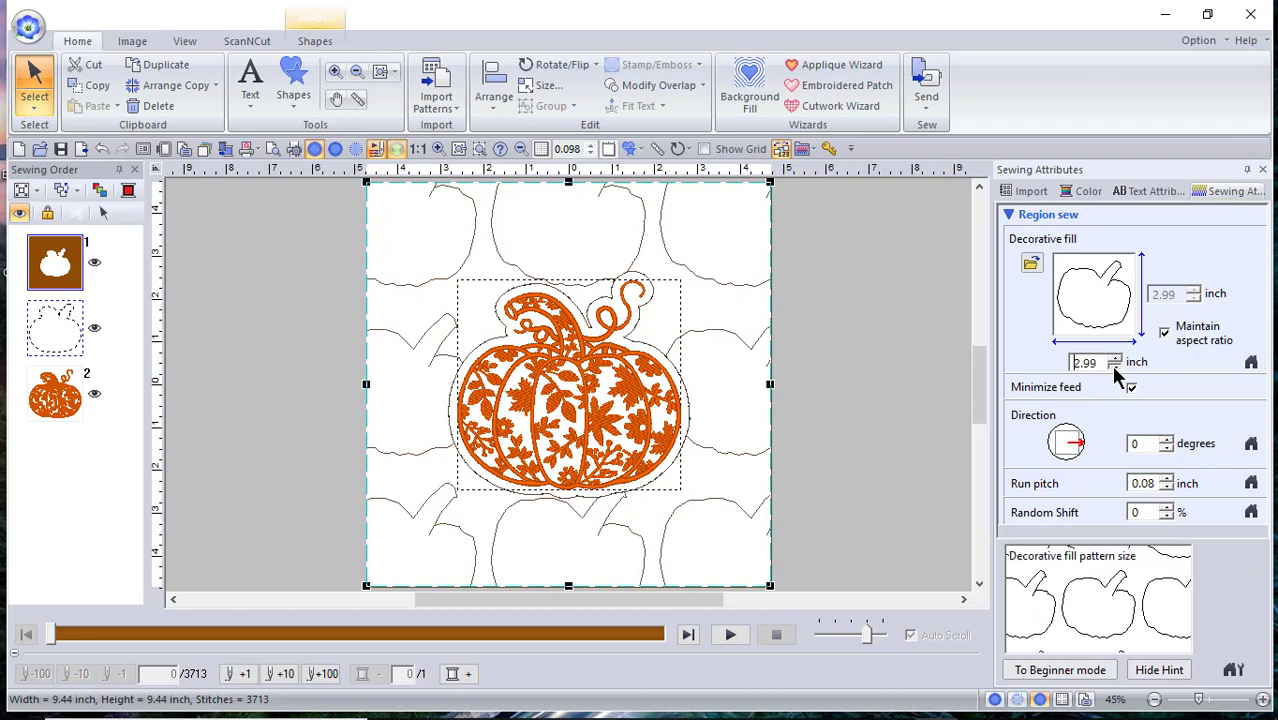
{"action": "left_click", "coordinate": [1114, 366]}
{"action": "left_click", "coordinate": [1114, 366]}
{"action": "left_click", "coordinate": [1114, 366]}
{"action": "left_click", "coordinate": [1114, 366]}
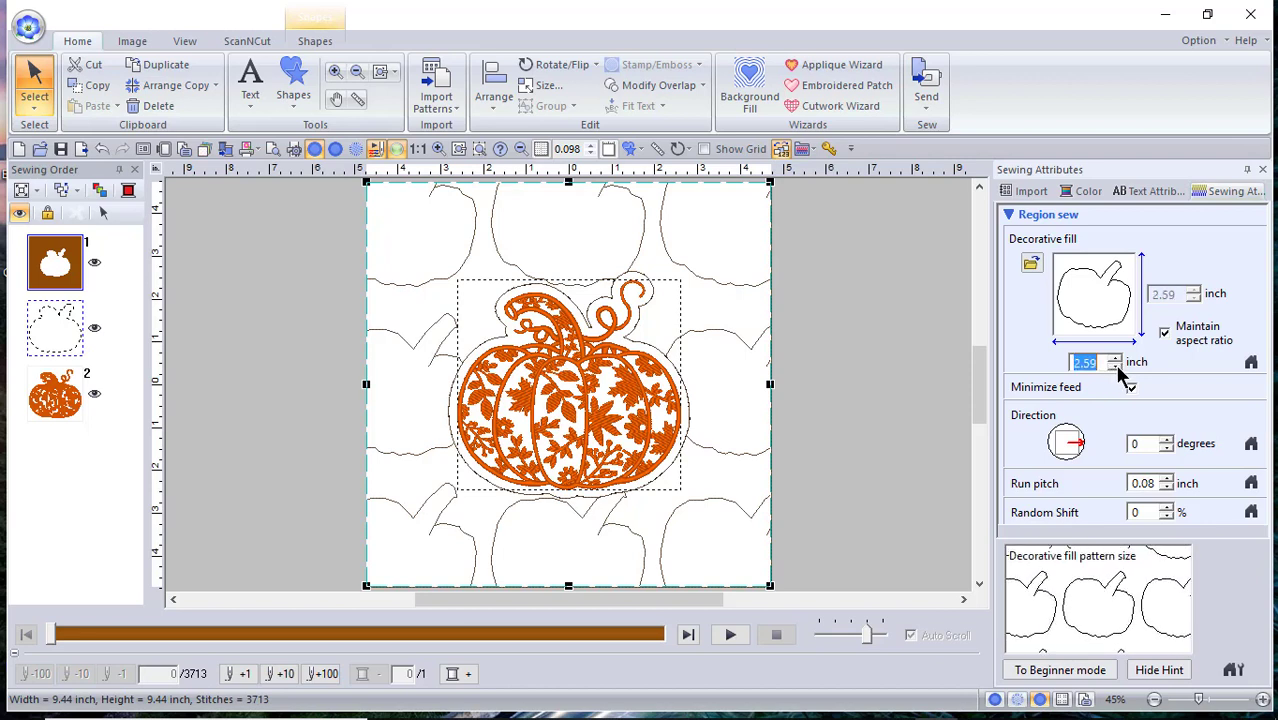
{"action": "left_click", "coordinate": [1114, 366]}
{"action": "left_click", "coordinate": [1116, 366]}
{"action": "left_click", "coordinate": [1116, 366]}
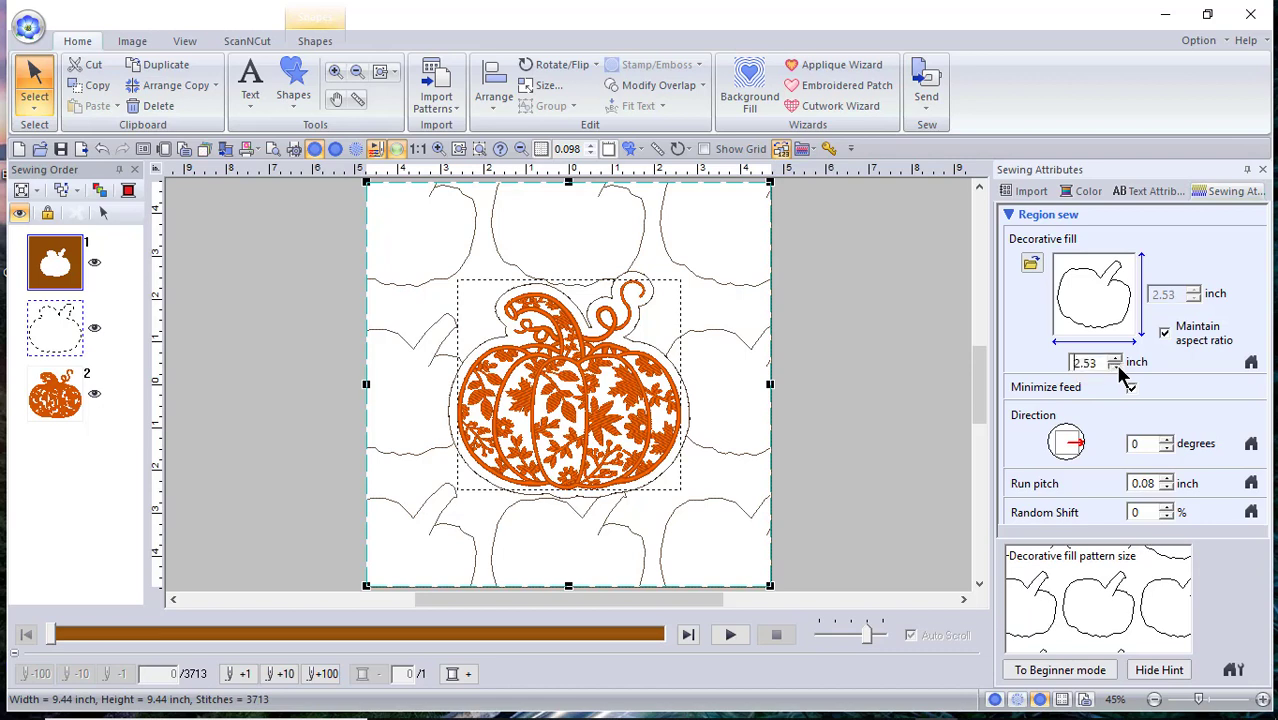
{"action": "left_click", "coordinate": [1116, 366]}
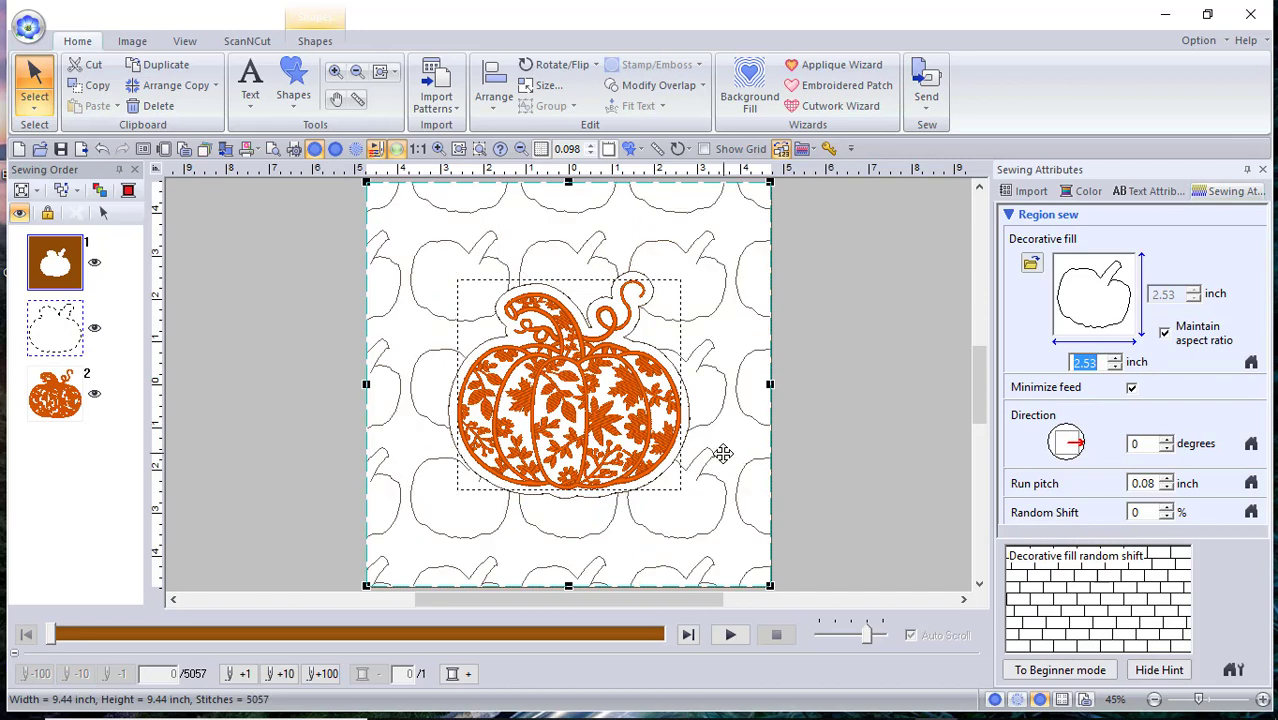
Step: Rotate the decorative fill's direction to 326 degrees and set its random shift to 50%
{"action": "left_click_drag", "start_coordinate": [1082, 441], "coordinate": [1086, 453]}
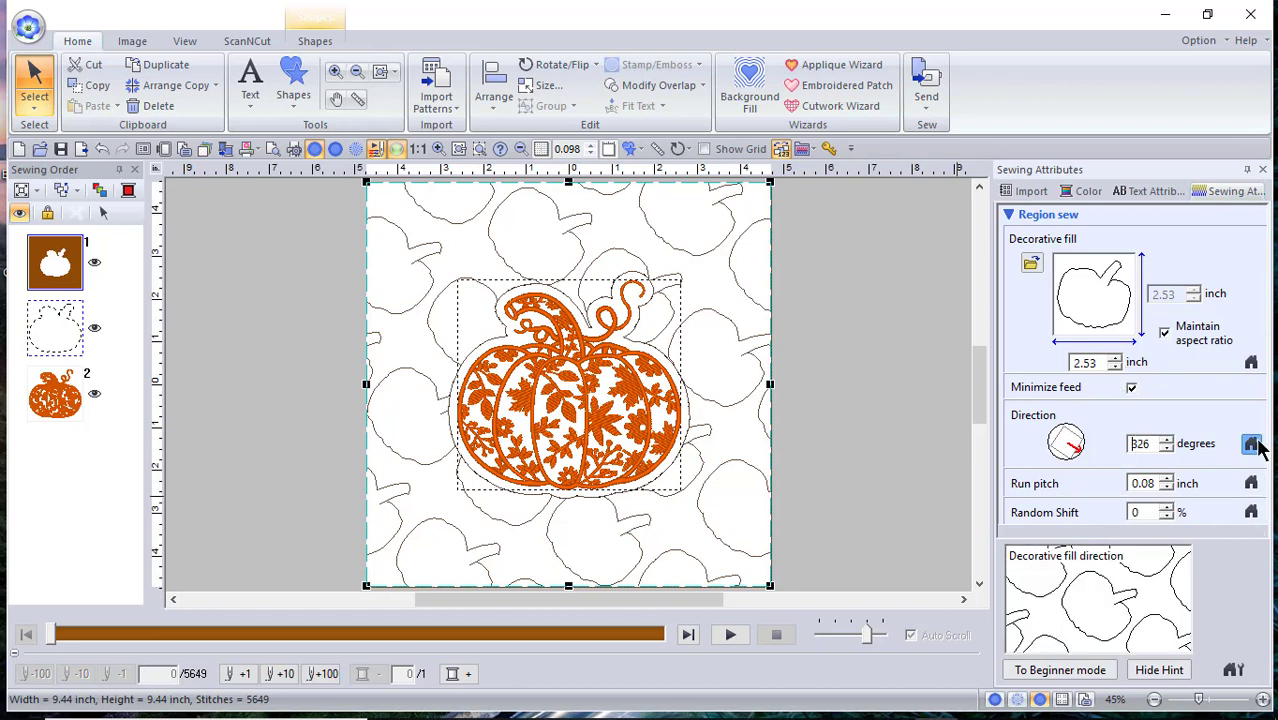
{"action": "left_click", "coordinate": [1166, 507]}
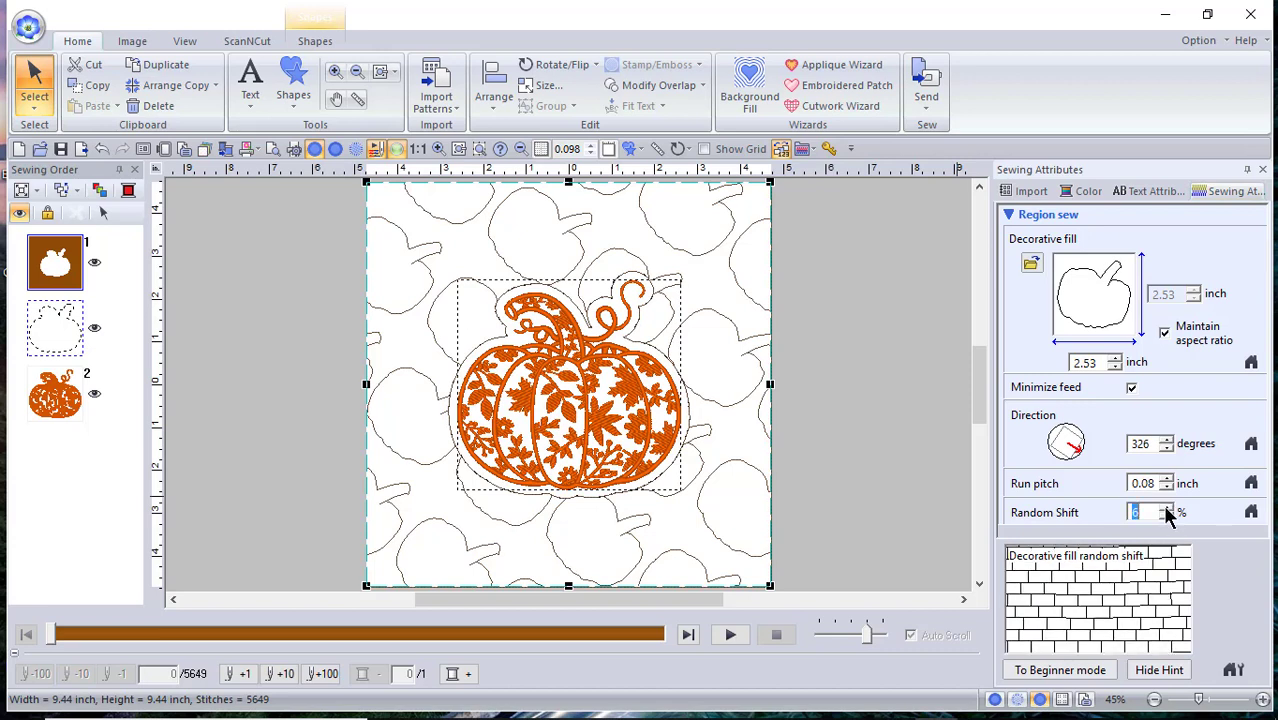
{"action": "left_click", "coordinate": [1166, 506]}
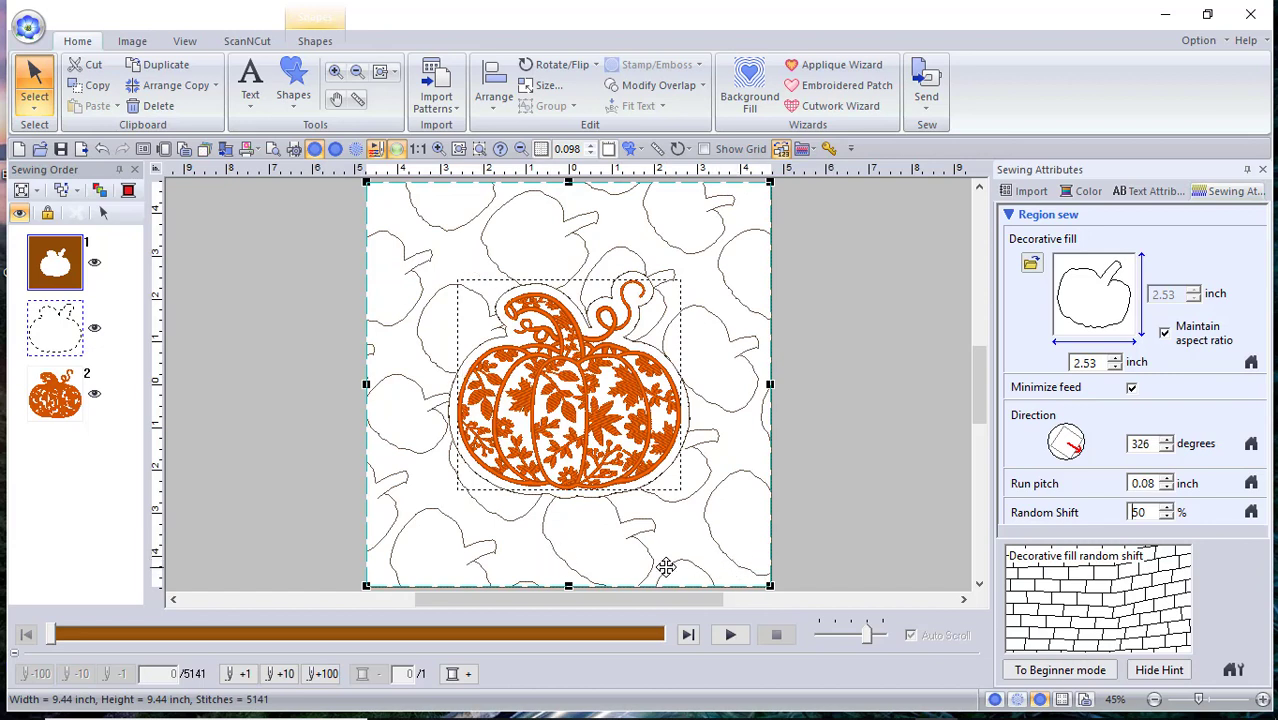
Step: Reduce the background fill's pattern size to 1.98 inches
{"action": "left_click", "coordinate": [1115, 367]}
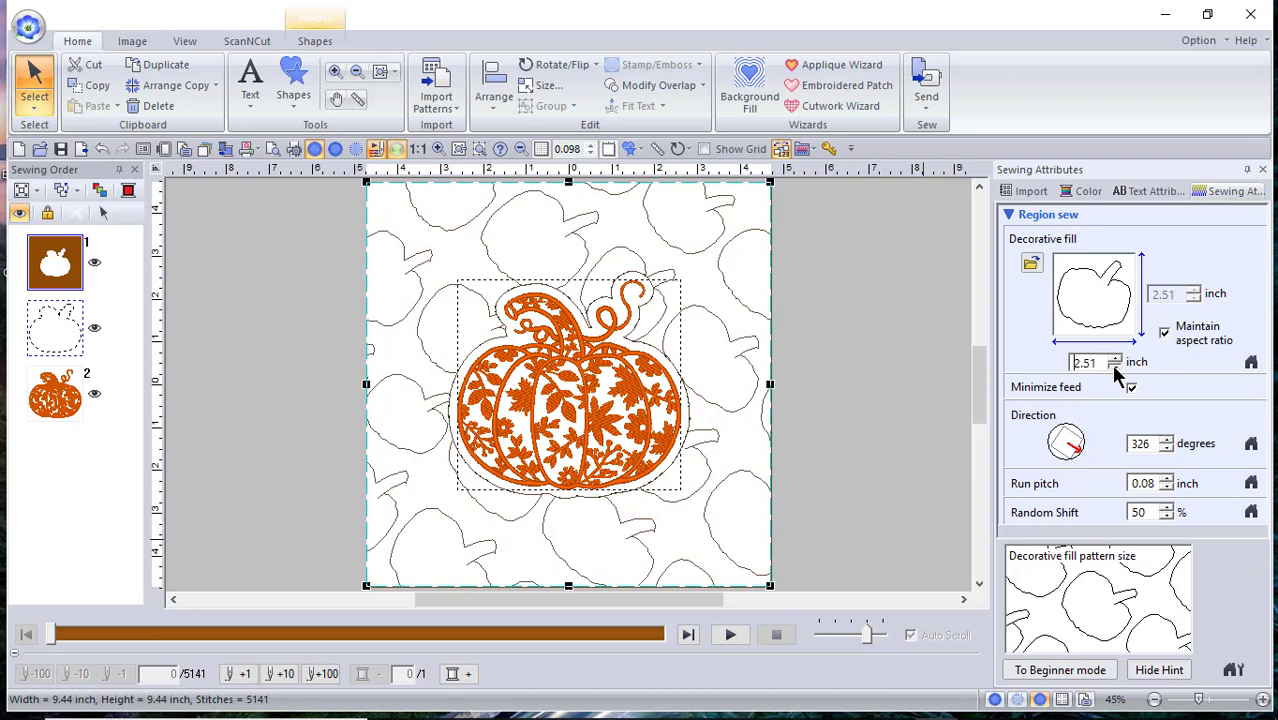
{"action": "left_click_drag", "start_coordinate": [1115, 367], "coordinate": [1114, 365]}
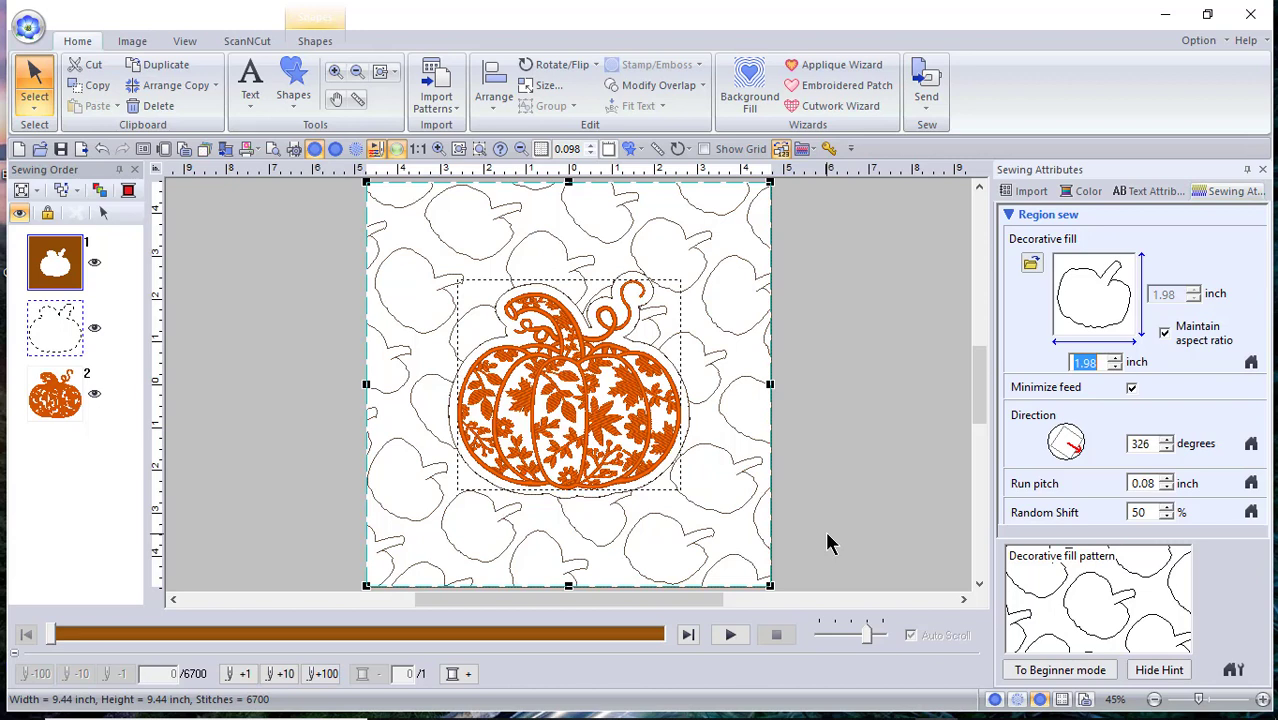
Step: Switch to Programmable Stitch Creator and start a new decorative fill pattern
{"action": "left_click", "coordinate": [1202, 41]}
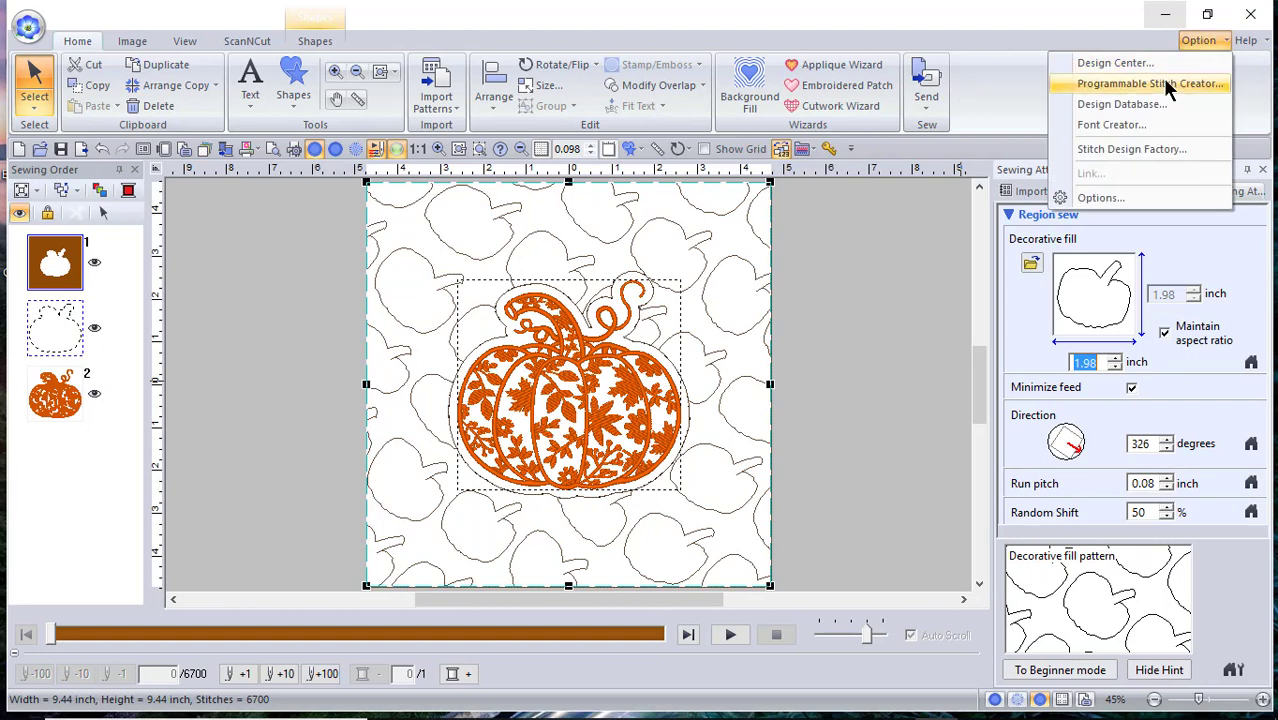
{"action": "left_click", "coordinate": [1165, 84]}
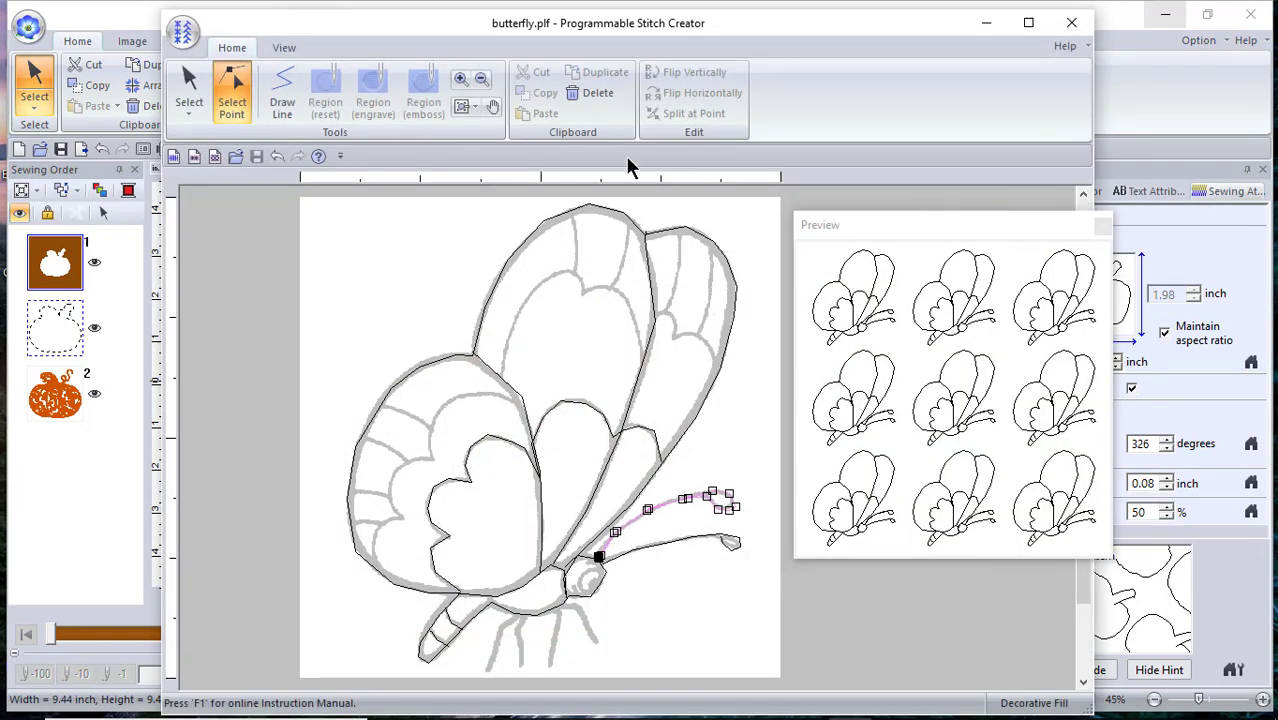
{"action": "left_click", "coordinate": [181, 36]}
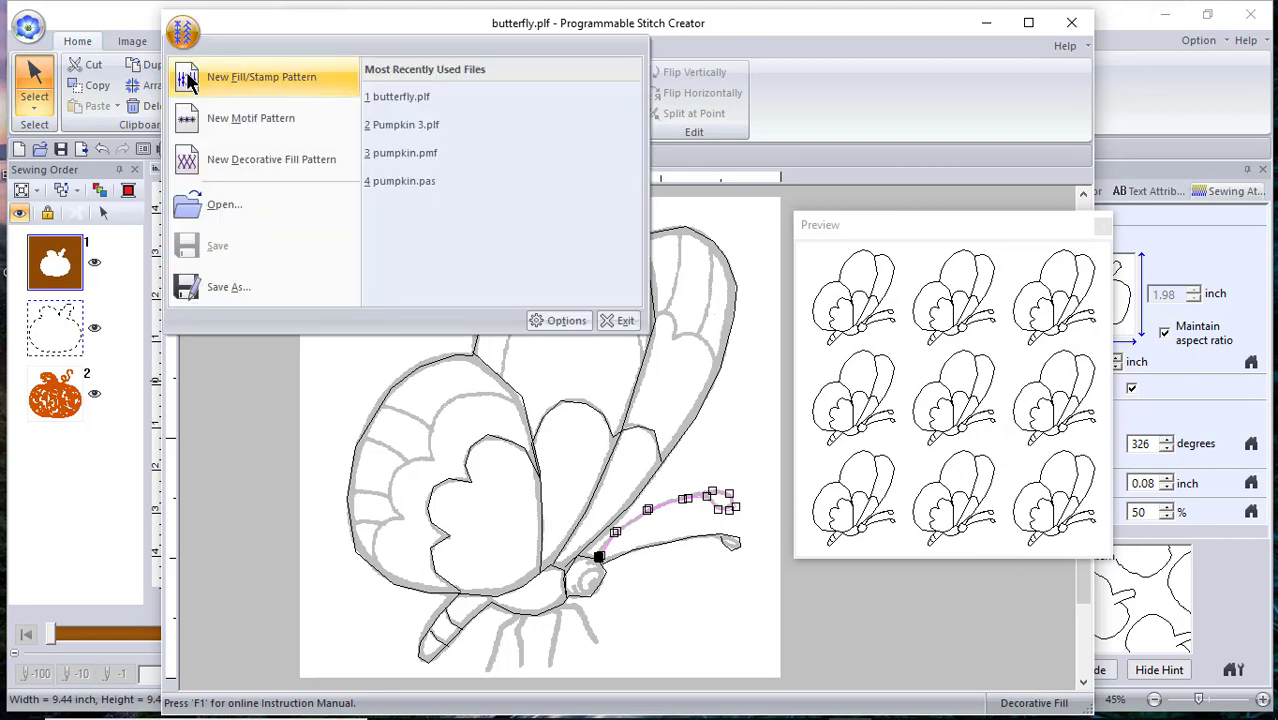
{"action": "left_click", "coordinate": [210, 168]}
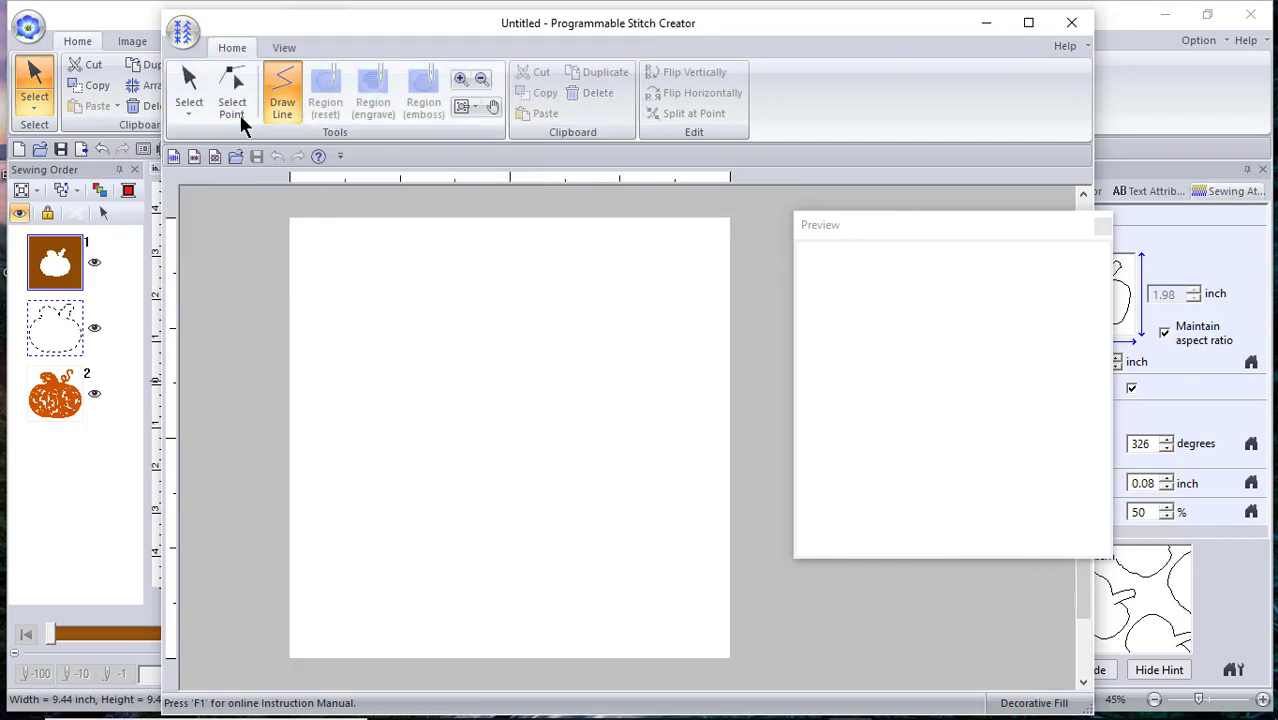
Step: Load Boxer.PNG from the Artwork folder as the tracing template for the new pattern
{"action": "left_click", "coordinate": [286, 50]}
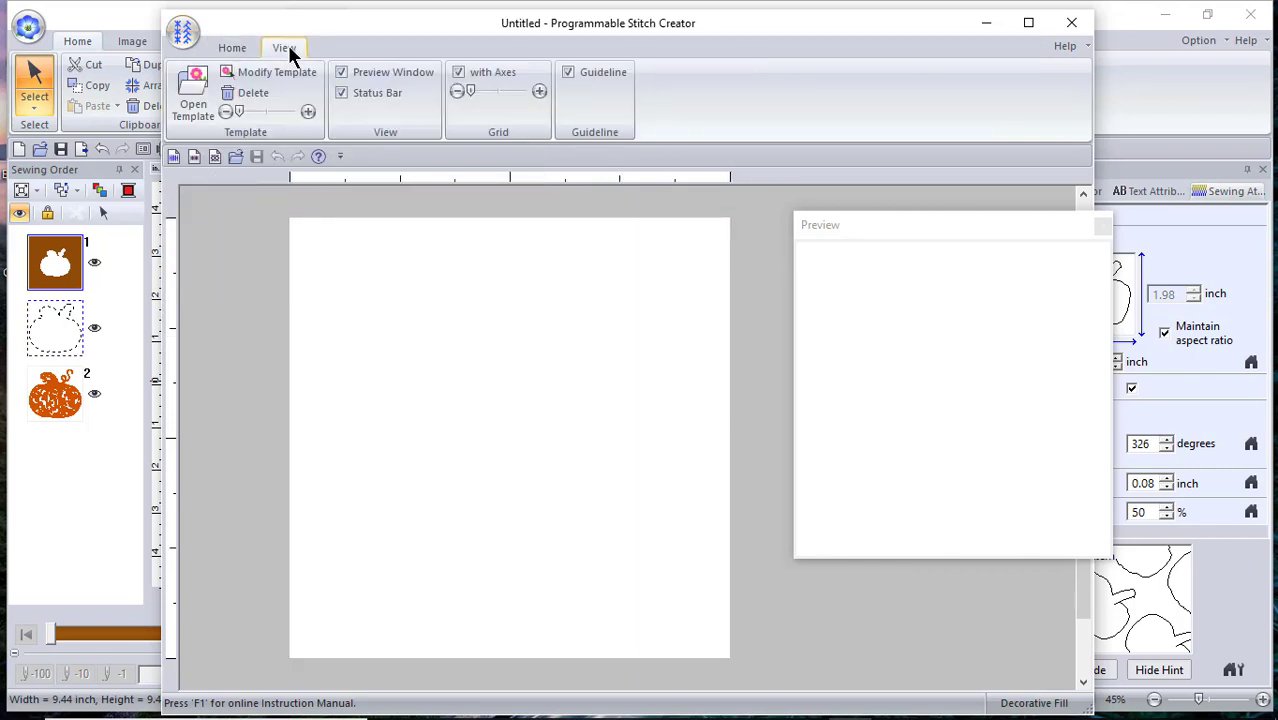
{"action": "left_click", "coordinate": [191, 92]}
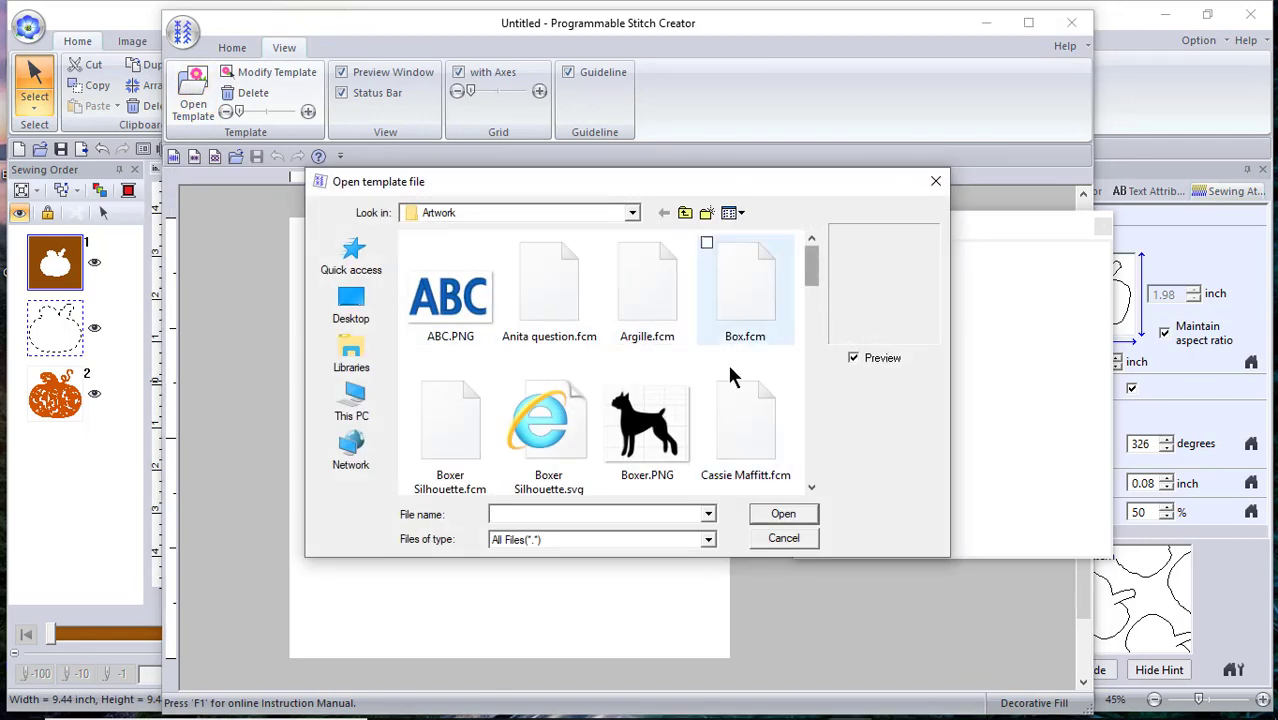
{"action": "left_click", "coordinate": [645, 425]}
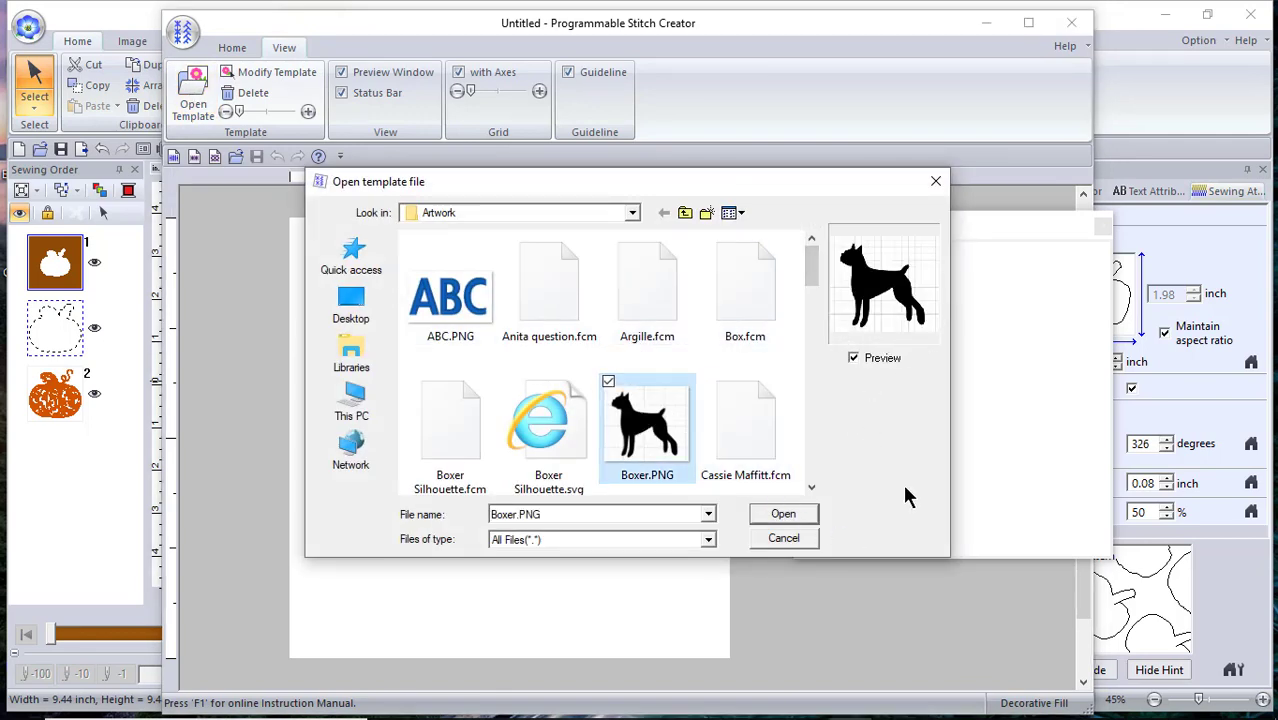
{"action": "left_click", "coordinate": [787, 514]}
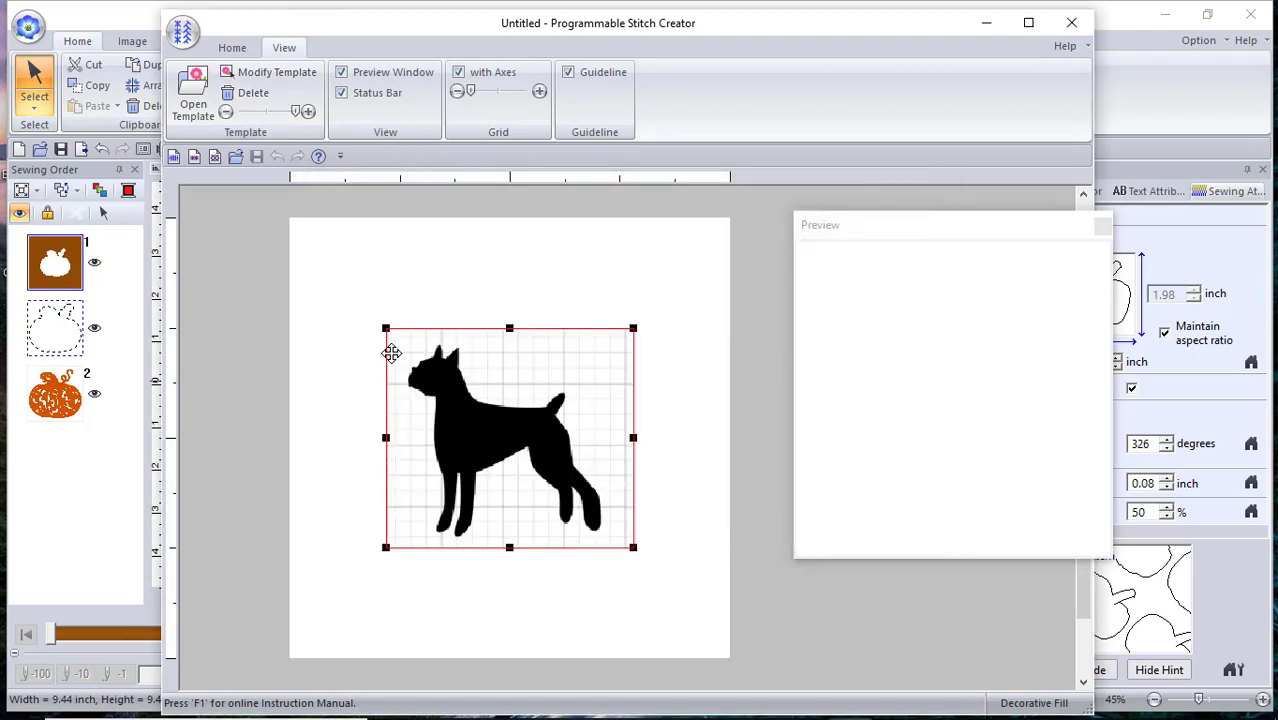
Step: Enlarge the boxer template to span the full width of the page and fade it to light gray
{"action": "left_click_drag", "start_coordinate": [385, 327], "coordinate": [291, 211]}
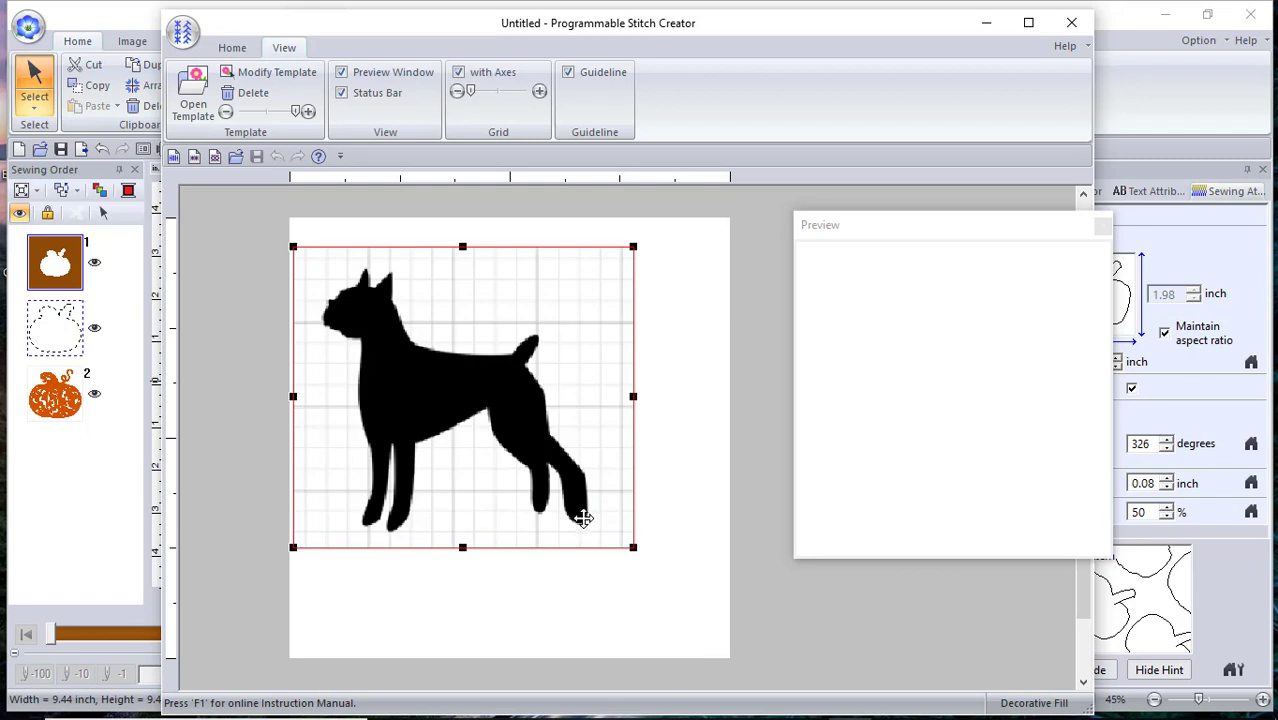
{"action": "left_click_drag", "start_coordinate": [634, 545], "coordinate": [728, 667]}
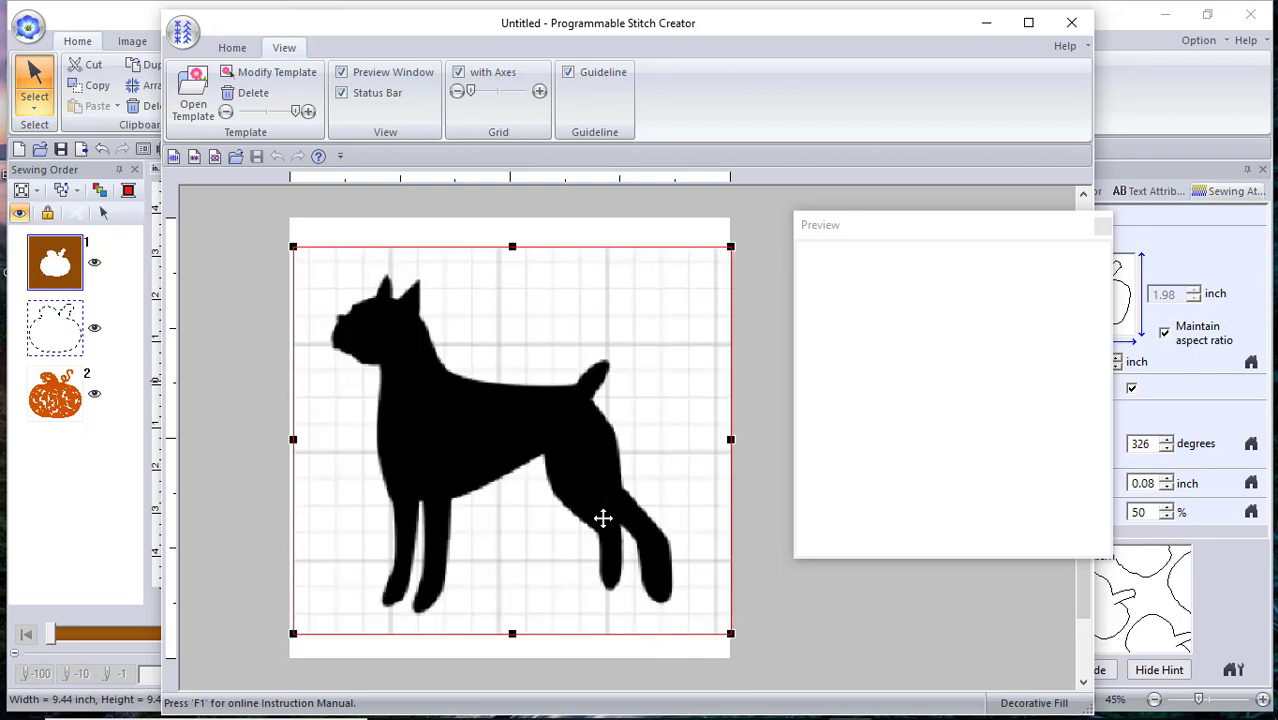
{"action": "left_click", "coordinate": [240, 48]}
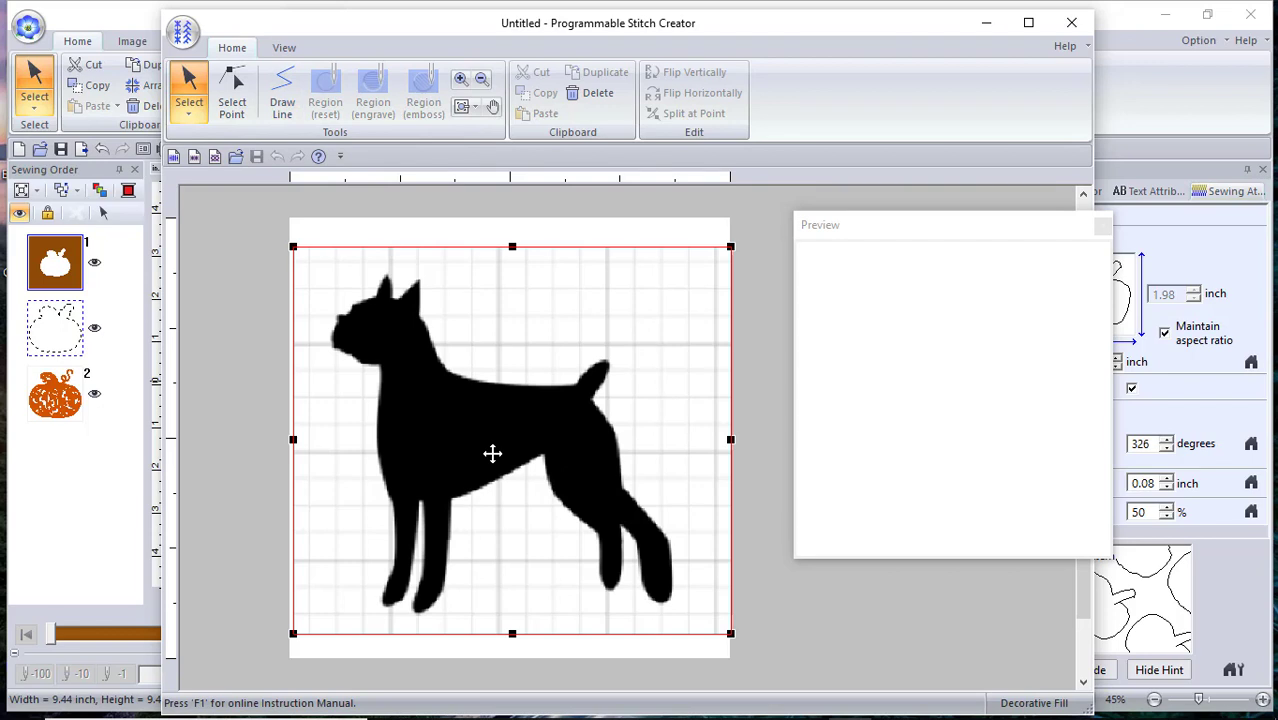
{"action": "left_click", "coordinate": [284, 48]}
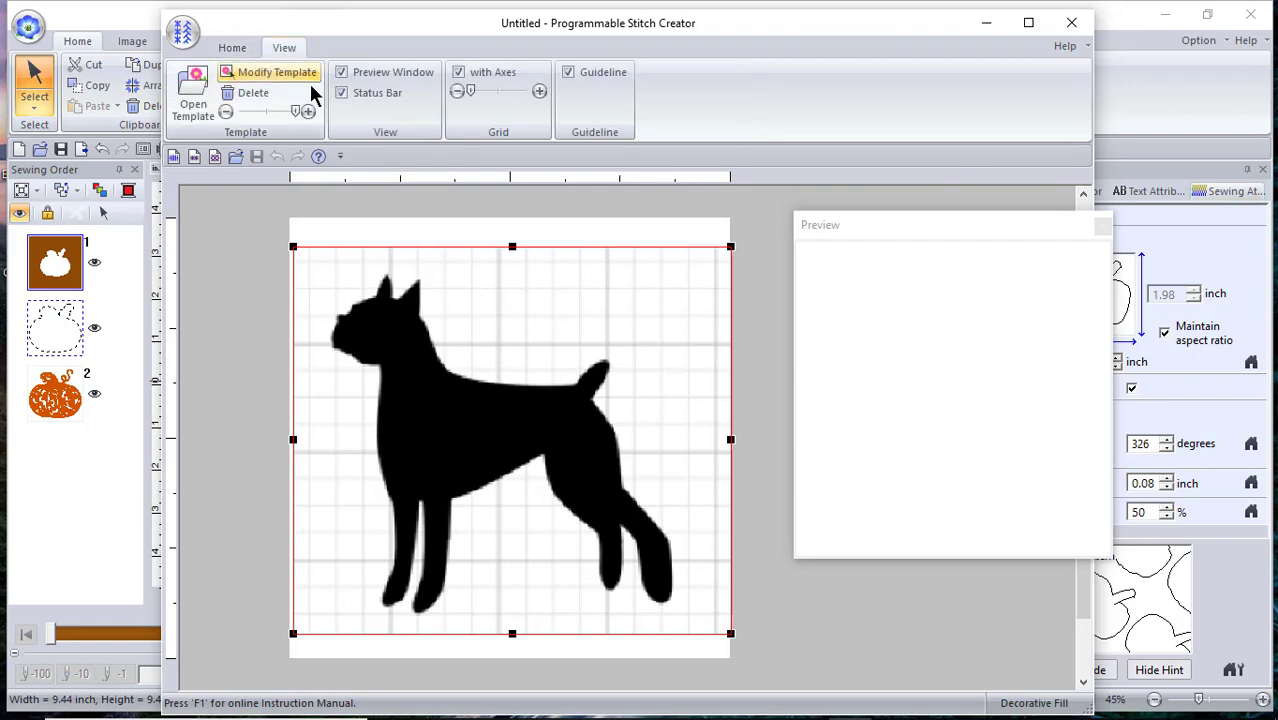
{"action": "left_click", "coordinate": [266, 116]}
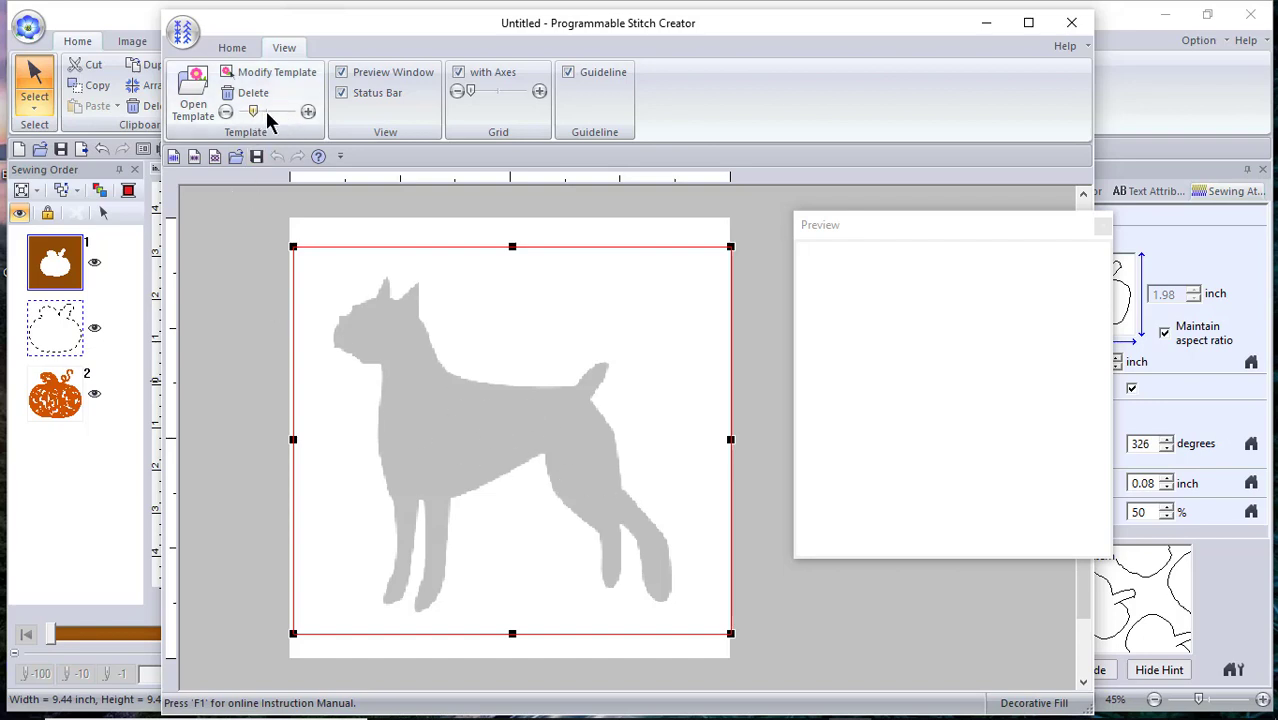
Step: Start the Draw Line outline at the back of the neck and trace the ears and face down to the throat
{"action": "left_click", "coordinate": [233, 48]}
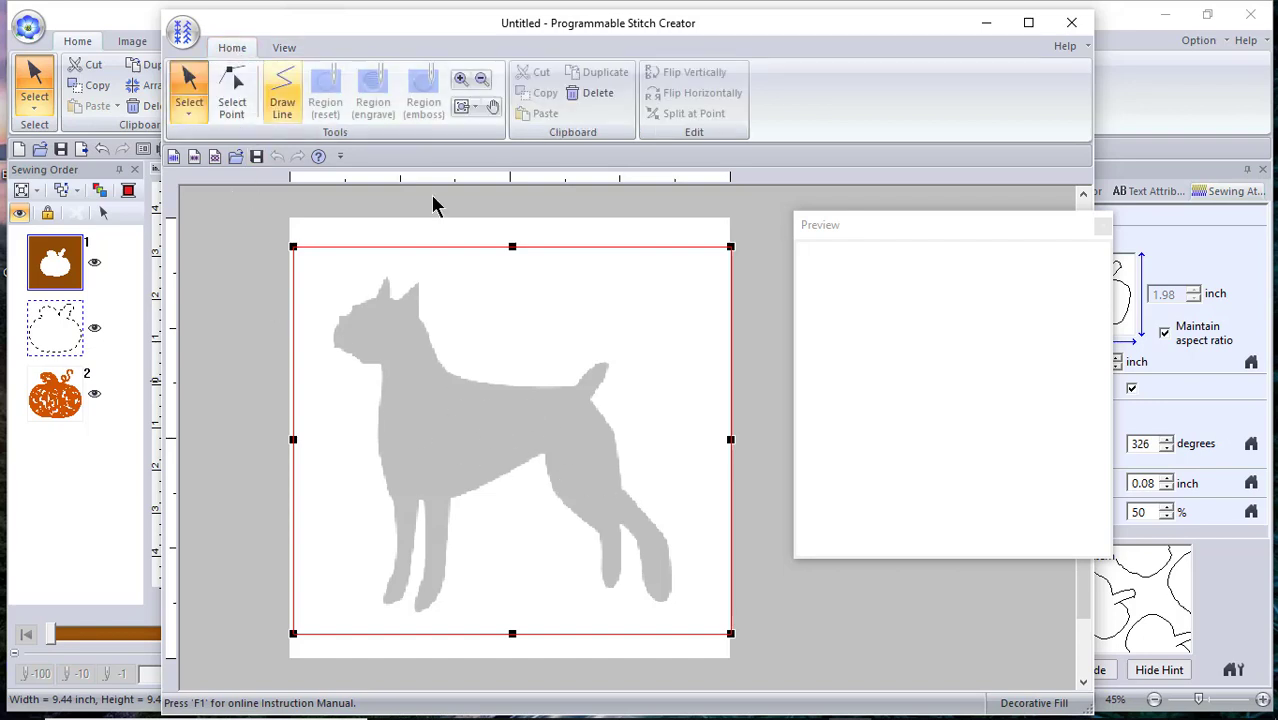
{"action": "left_click", "coordinate": [282, 92]}
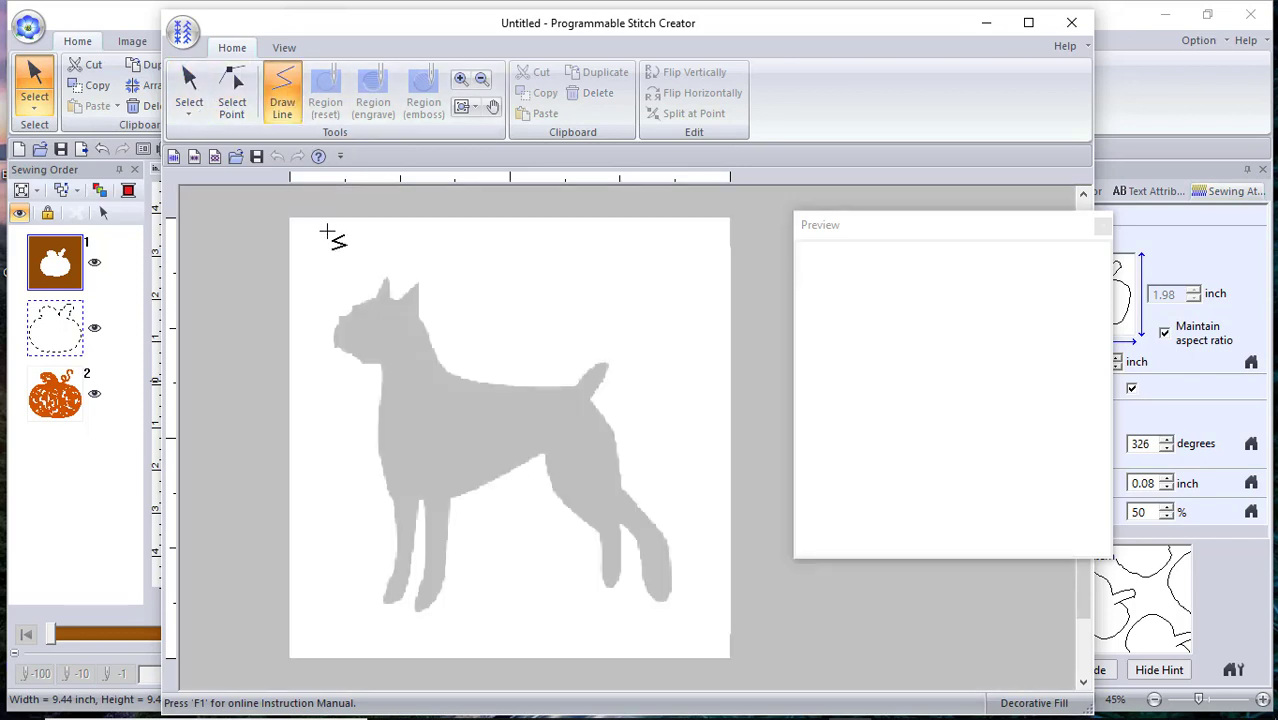
{"action": "left_click", "coordinate": [418, 317]}
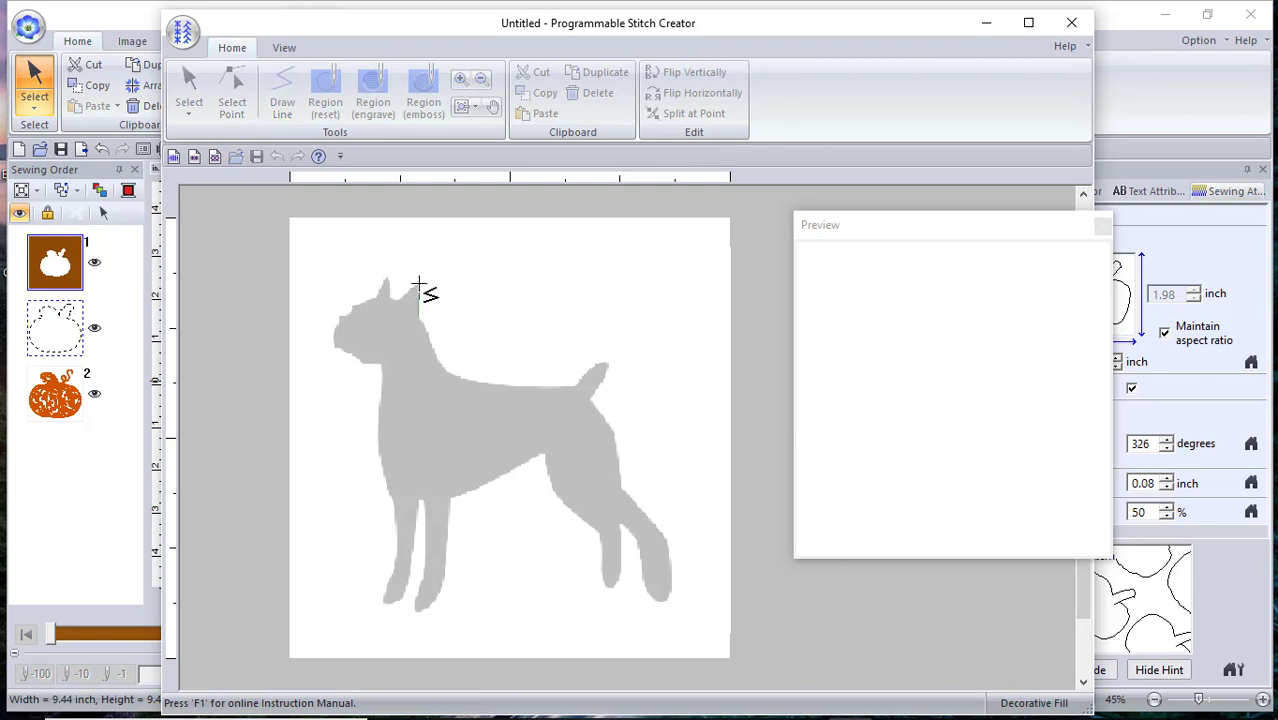
{"action": "left_click", "coordinate": [418, 285]}
{"action": "left_click", "coordinate": [385, 277]}
{"action": "left_click", "coordinate": [337, 348]}
{"action": "left_click", "coordinate": [380, 364]}
Step: Trace the chest and the first front leg around its paw, up to the gap between the front legs
{"action": "left_click", "coordinate": [380, 449]}
{"action": "left_click", "coordinate": [397, 527]}
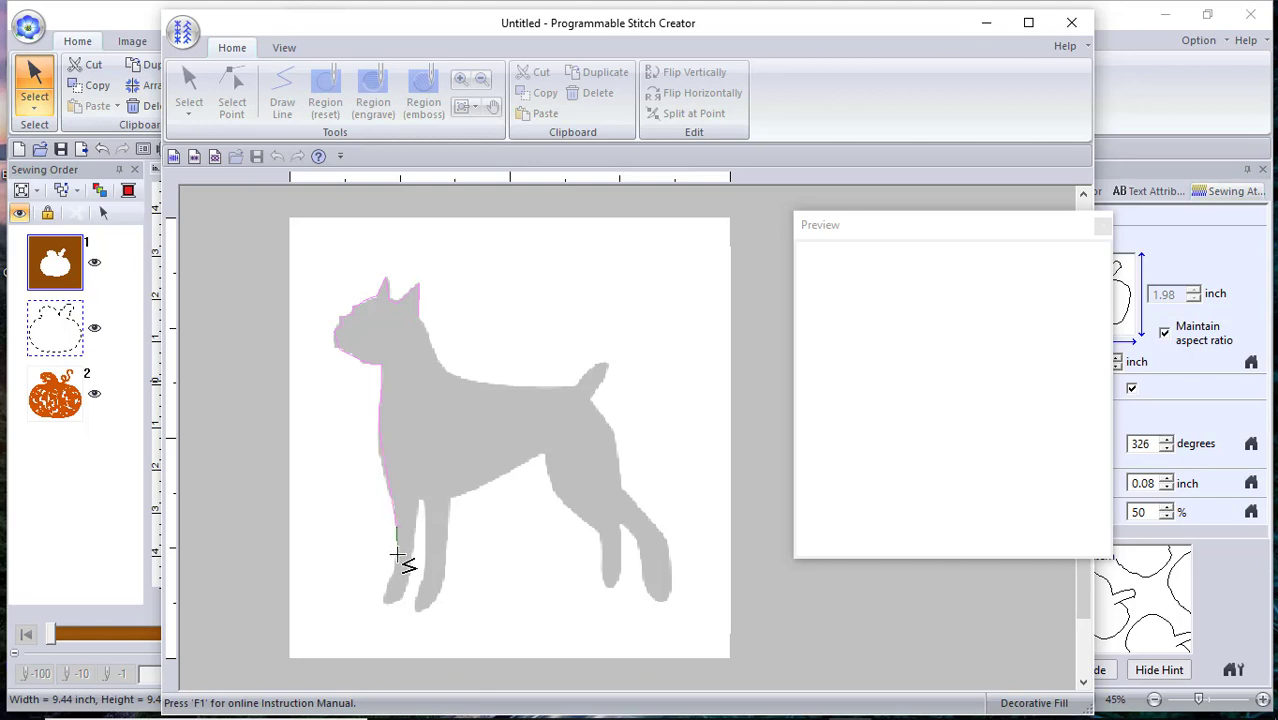
{"action": "left_click", "coordinate": [397, 556]}
{"action": "left_click", "coordinate": [390, 591]}
{"action": "left_click", "coordinate": [424, 498]}
Step: Trace the second front leg around its paw up to the belly corner, removing the point placed too high inside the body
{"action": "left_click", "coordinate": [426, 525]}
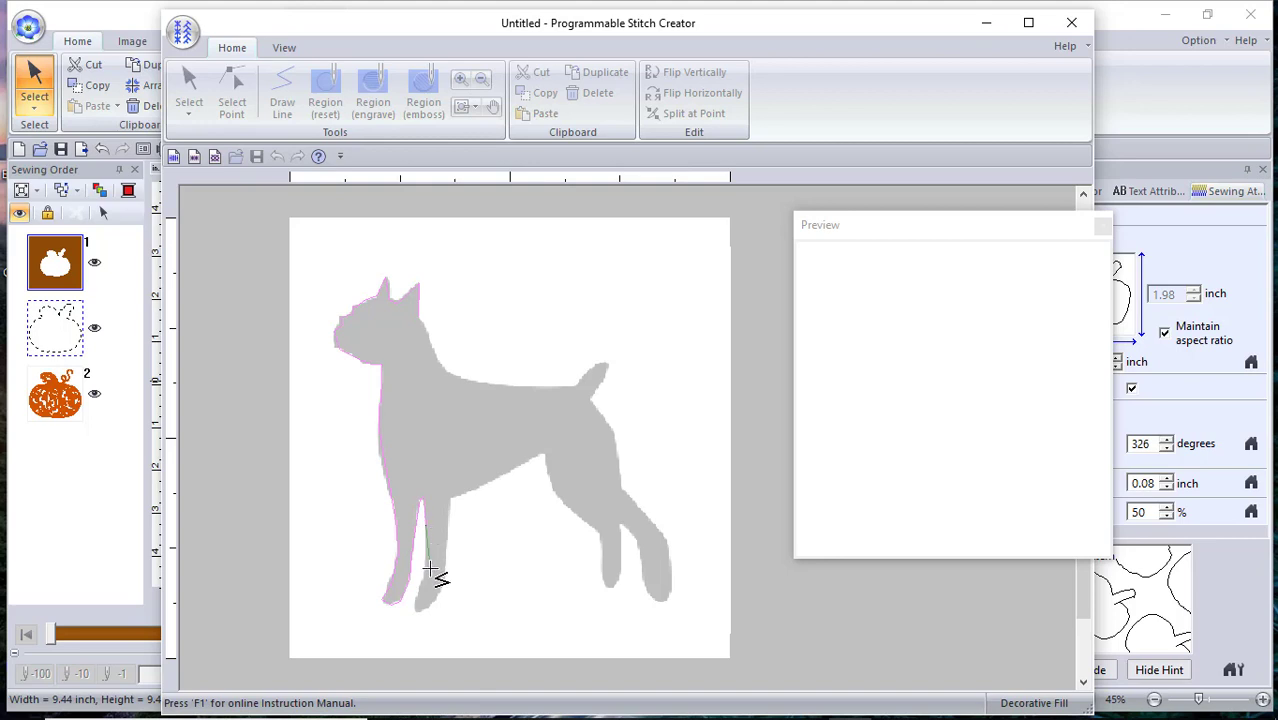
{"action": "left_click", "coordinate": [423, 568]}
{"action": "left_click", "coordinate": [419, 588]}
{"action": "left_click", "coordinate": [441, 590]}
{"action": "left_click", "coordinate": [447, 468]}
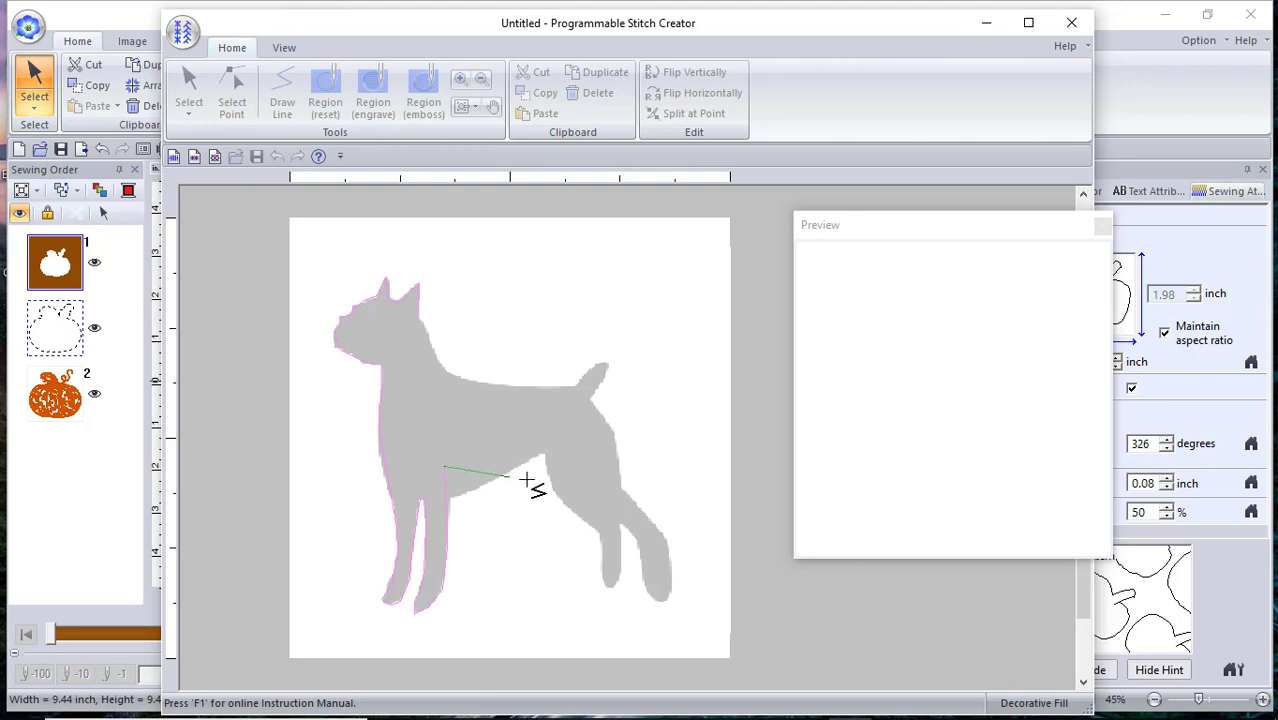
{"action": "key", "text": "BackSpace"}
{"action": "left_click", "coordinate": [448, 497]}
Step: Continue the outline along the belly and around both hind legs to the back of the rear leg
{"action": "left_click", "coordinate": [490, 481]}
{"action": "left_click", "coordinate": [546, 453]}
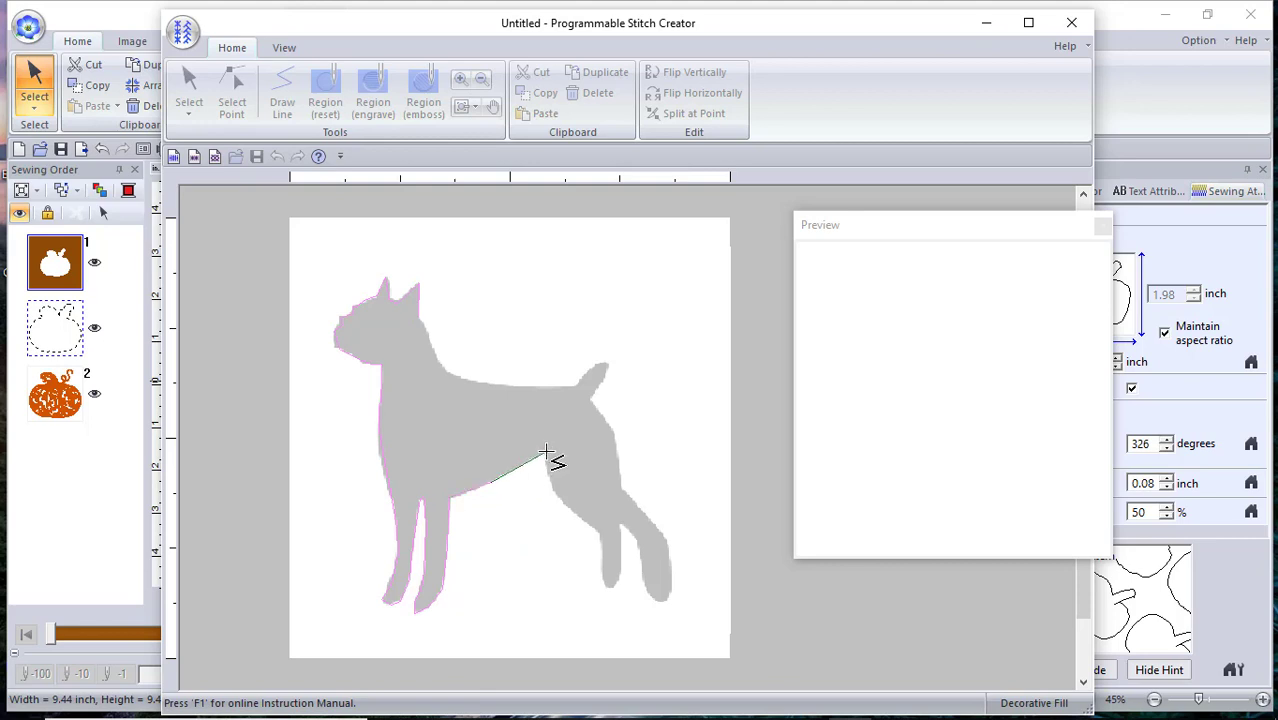
{"action": "left_click", "coordinate": [546, 477]}
{"action": "left_click", "coordinate": [562, 503]}
{"action": "left_click", "coordinate": [590, 525]}
{"action": "left_click", "coordinate": [646, 582]}
{"action": "left_click", "coordinate": [653, 600]}
{"action": "left_click", "coordinate": [669, 597]}
{"action": "left_click", "coordinate": [665, 539]}
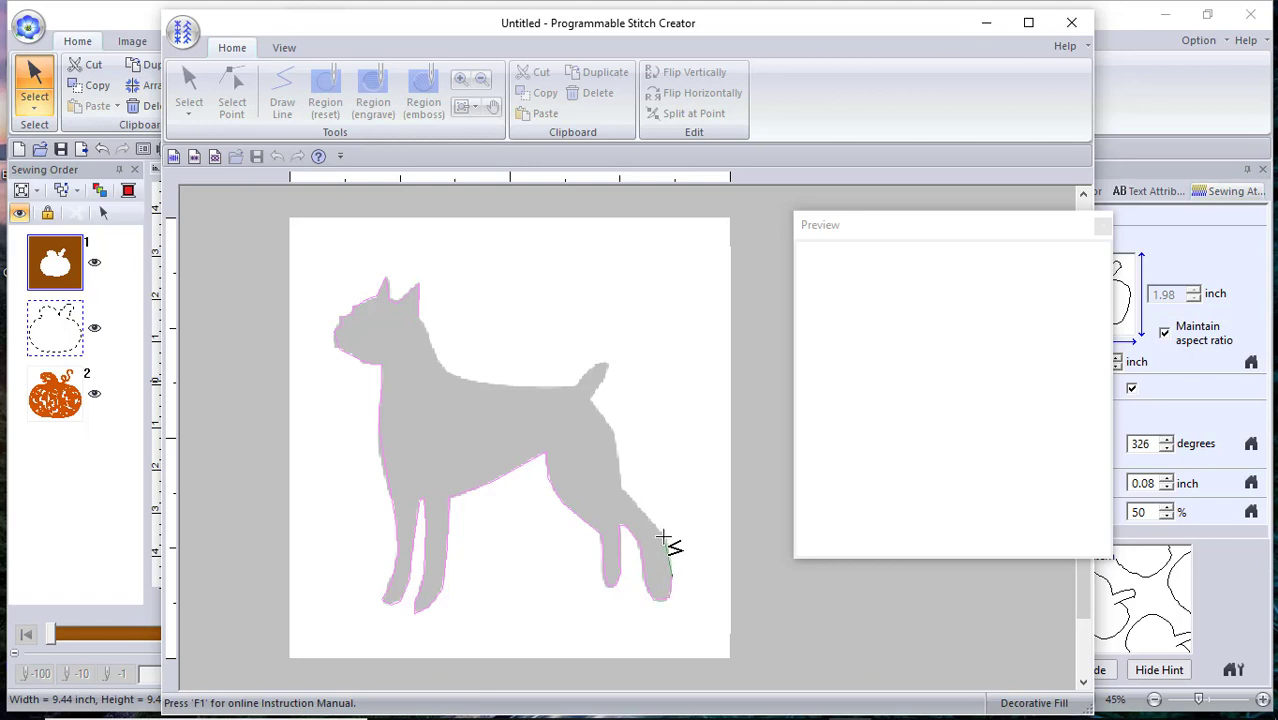
Step: Trace the rump, tail, back and neck and finish the boxer outline at its starting point behind the ear
{"action": "left_click", "coordinate": [621, 489]}
{"action": "left_click", "coordinate": [590, 400]}
{"action": "left_click", "coordinate": [608, 365]}
{"action": "left_click", "coordinate": [578, 385]}
{"action": "left_click", "coordinate": [528, 388]}
{"action": "left_click", "coordinate": [466, 380]}
{"action": "left_click", "coordinate": [435, 352]}
{"action": "left_click", "coordinate": [415, 318]}
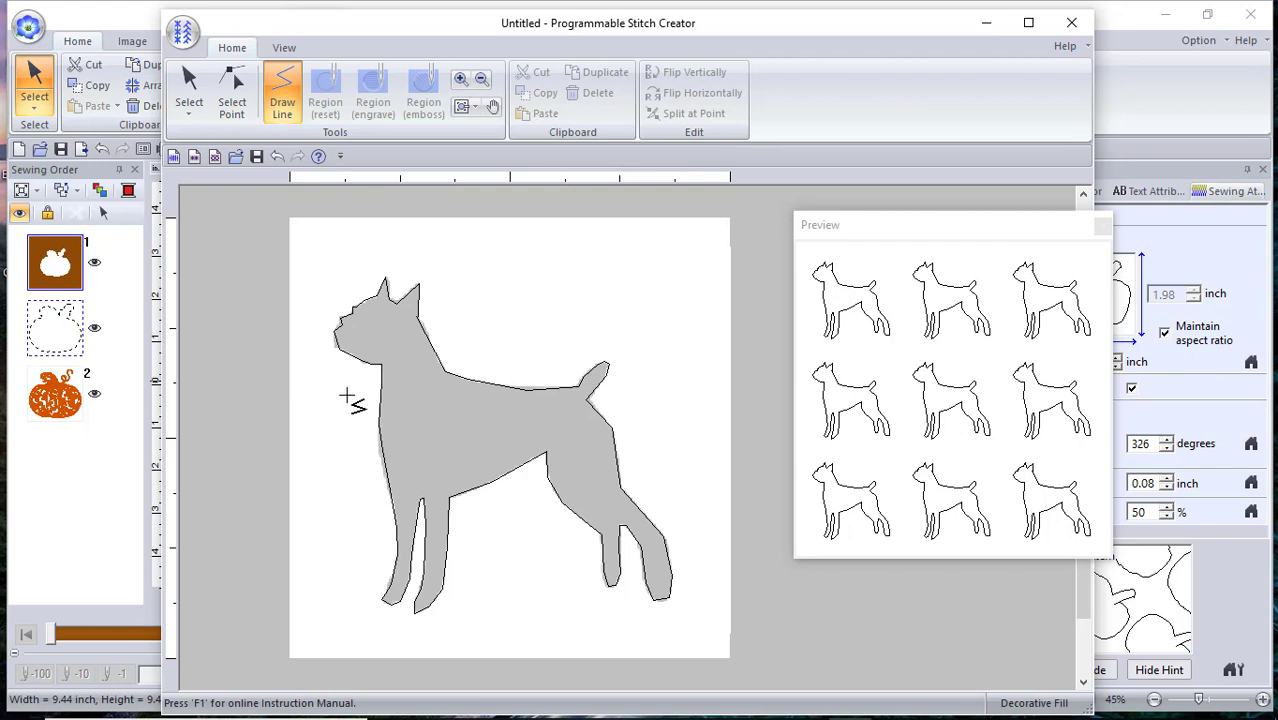
Step: Select the boxer outline and switch to editing its individual points
{"action": "left_click", "coordinate": [186, 117]}
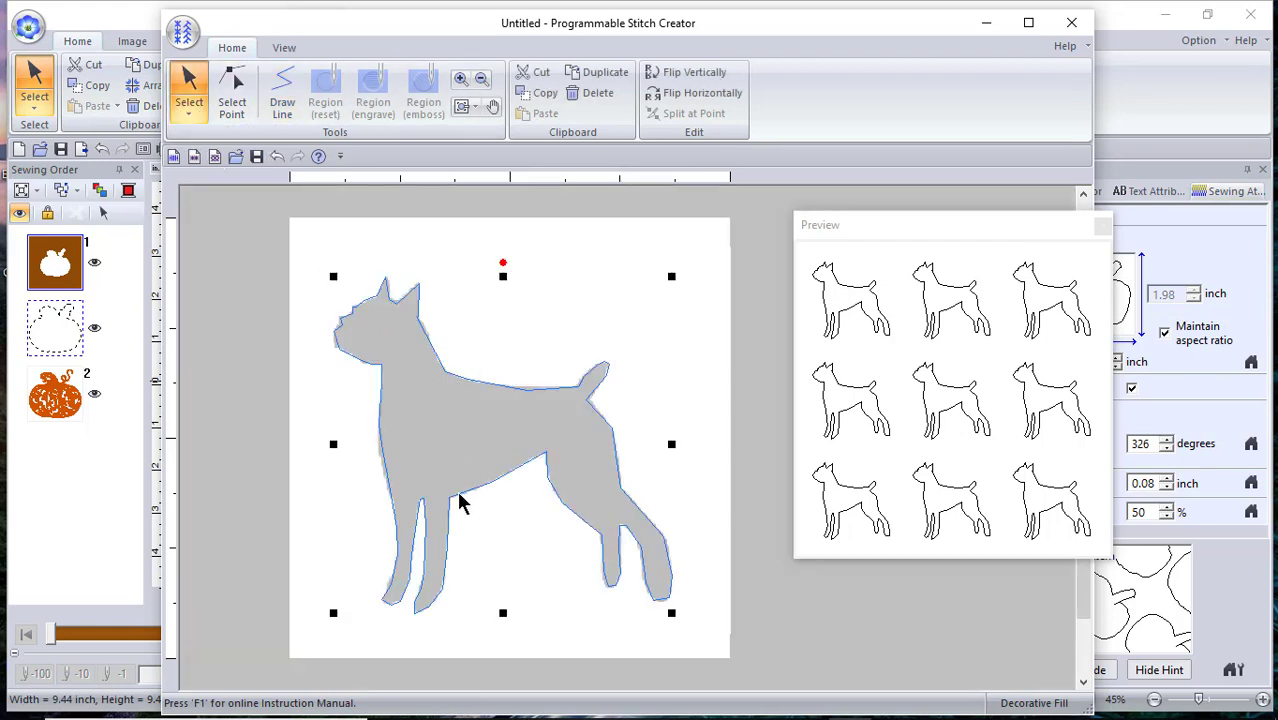
{"action": "left_click", "coordinate": [245, 113]}
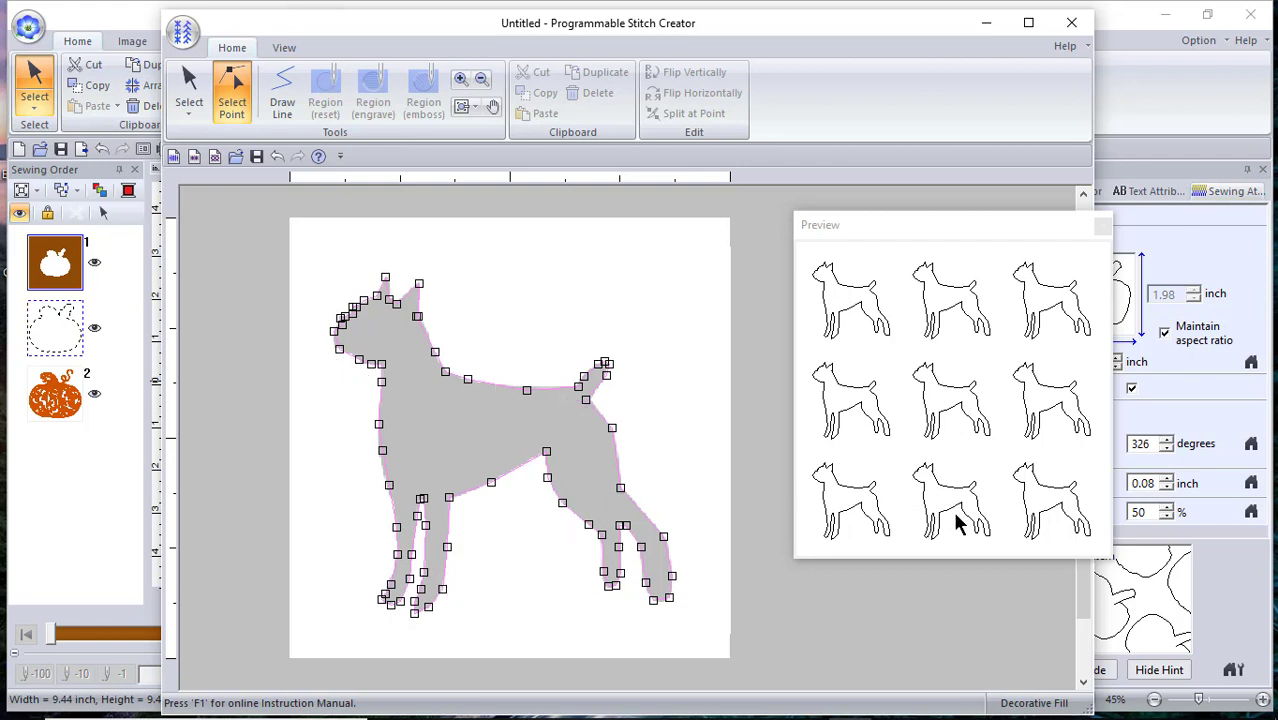
{"action": "left_click", "coordinate": [334, 331]}
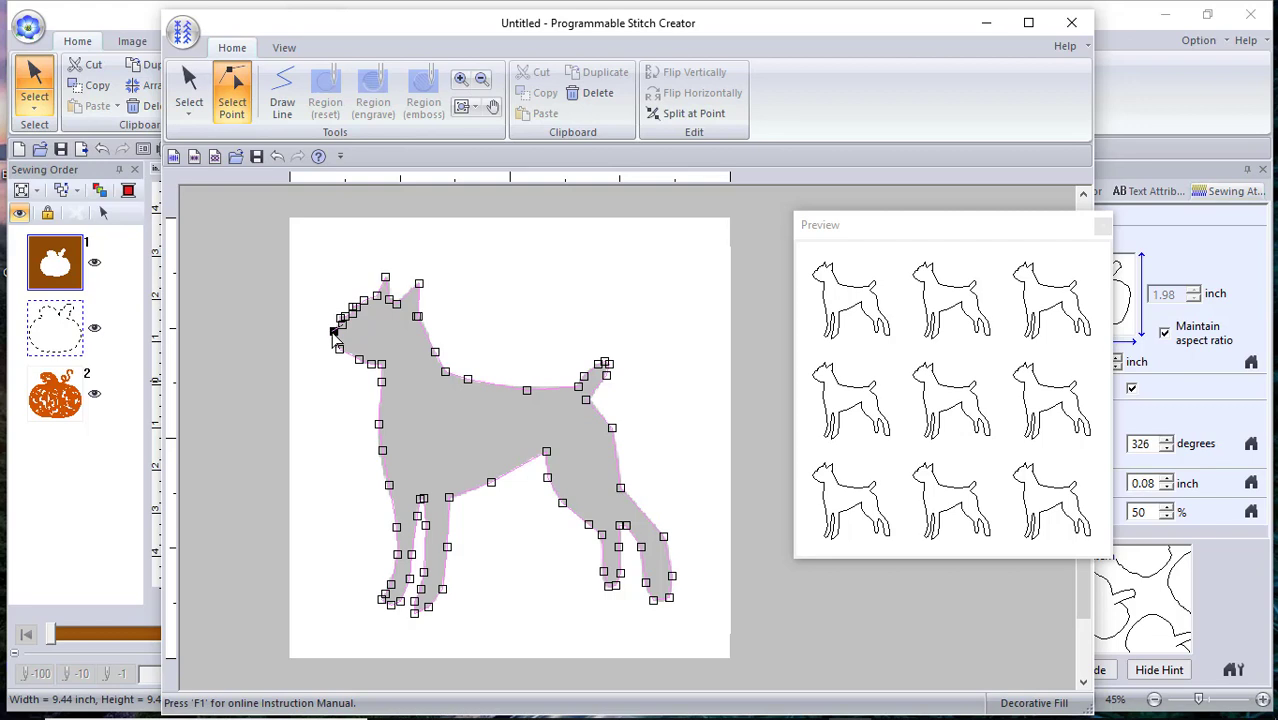
{"action": "left_click_drag", "start_coordinate": [334, 333], "coordinate": [333, 337]}
{"action": "left_click", "coordinate": [274, 158]}
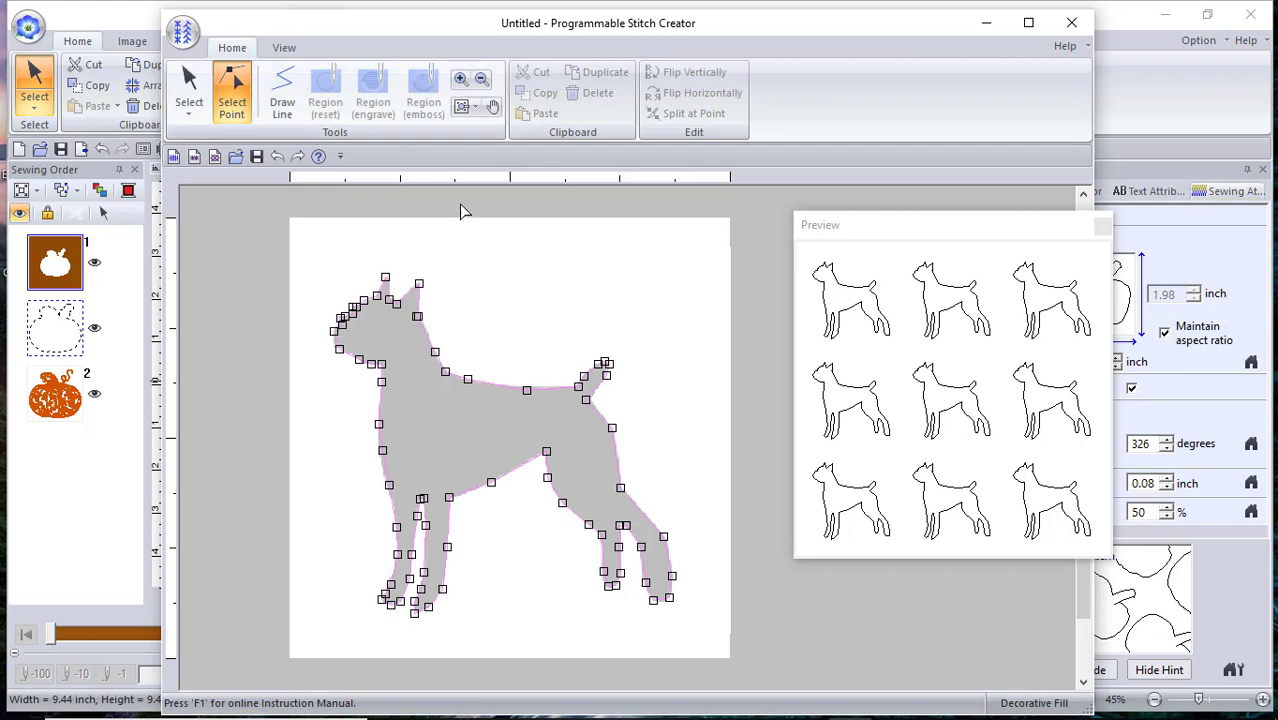
Step: Insert an outline point on the front of the muzzle and fit it and the point above the nose to the template edge
{"action": "left_click", "coordinate": [460, 78]}
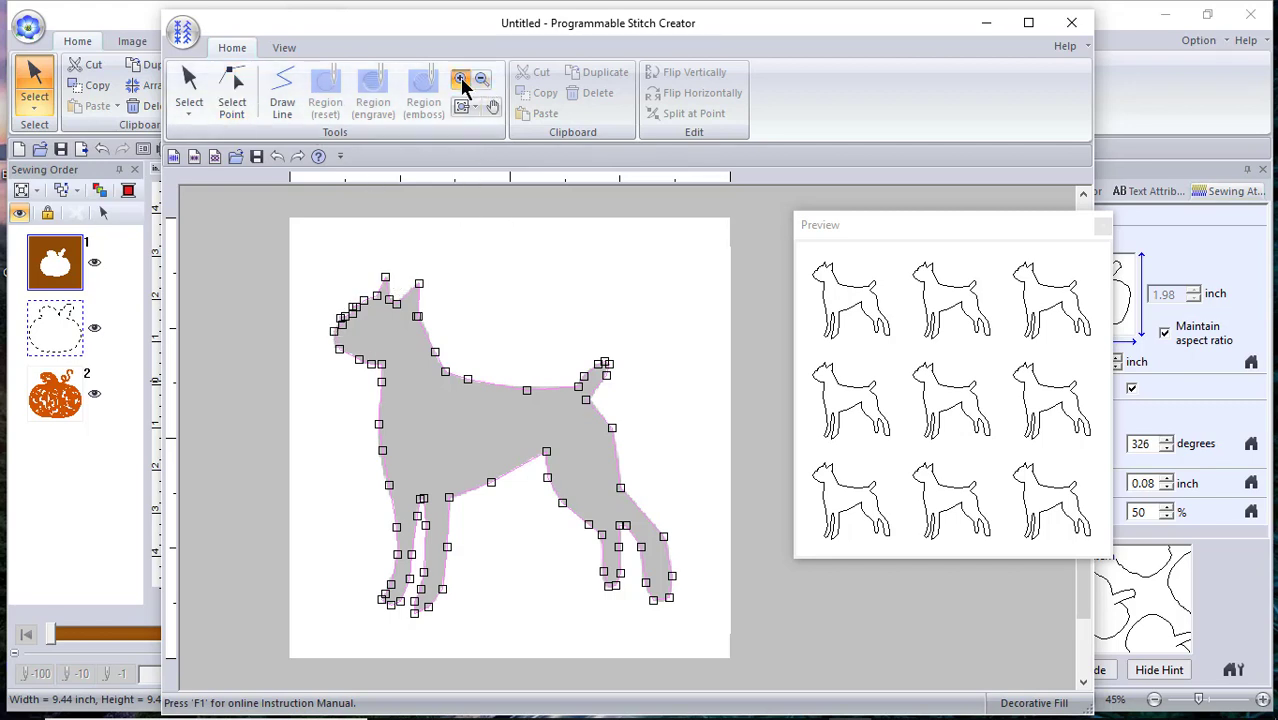
{"action": "left_click_drag", "start_coordinate": [421, 333], "coordinate": [545, 499]}
{"action": "left_click_drag", "start_coordinate": [376, 220], "coordinate": [732, 561]}
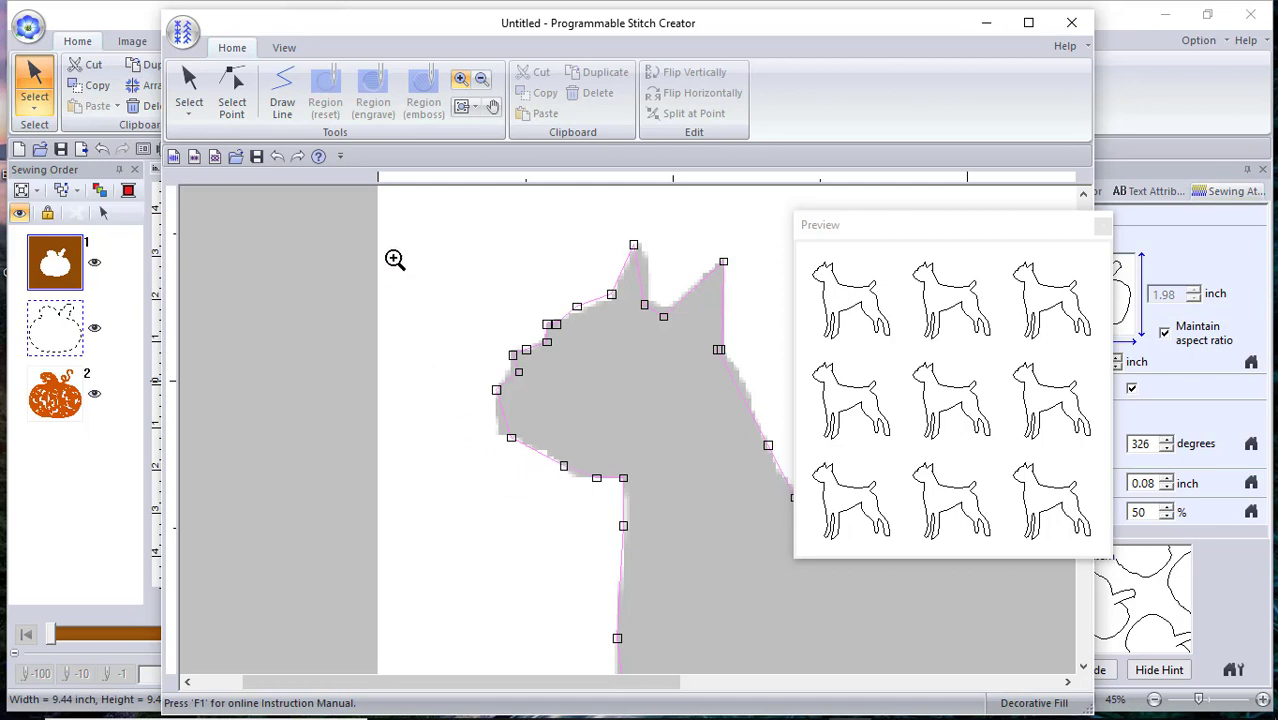
{"action": "left_click", "coordinate": [191, 92]}
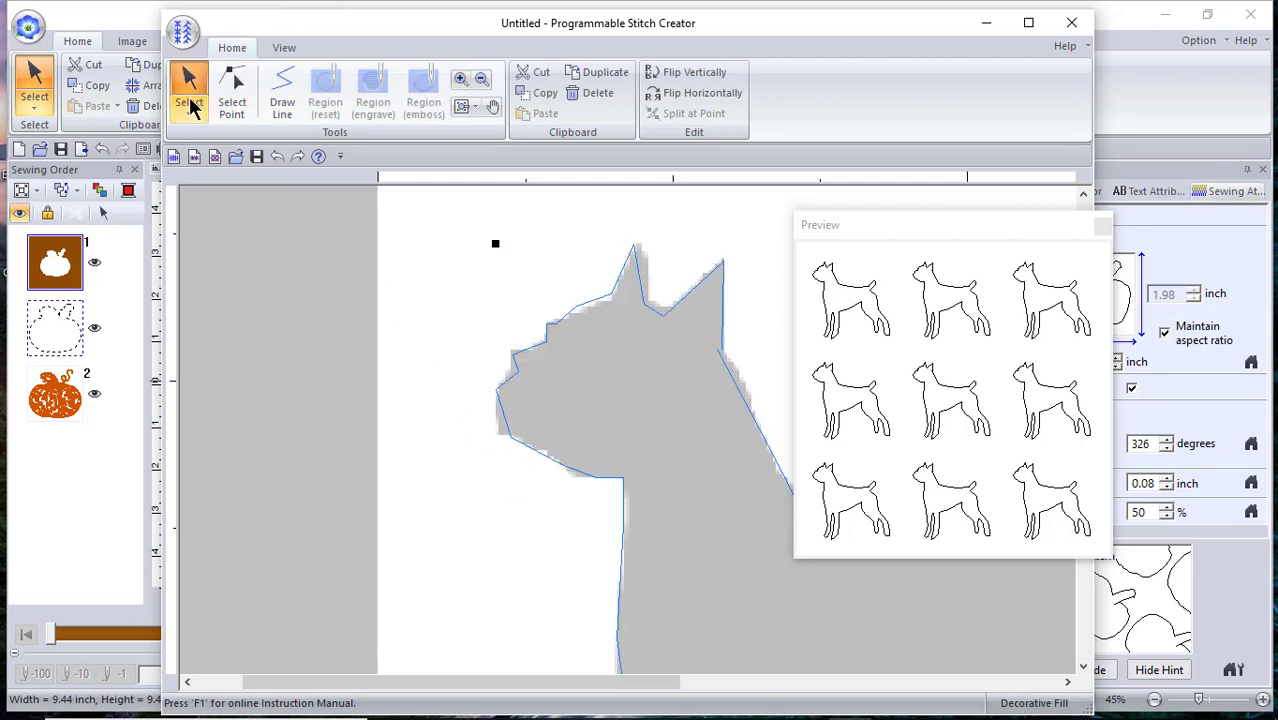
{"action": "left_click", "coordinate": [194, 112]}
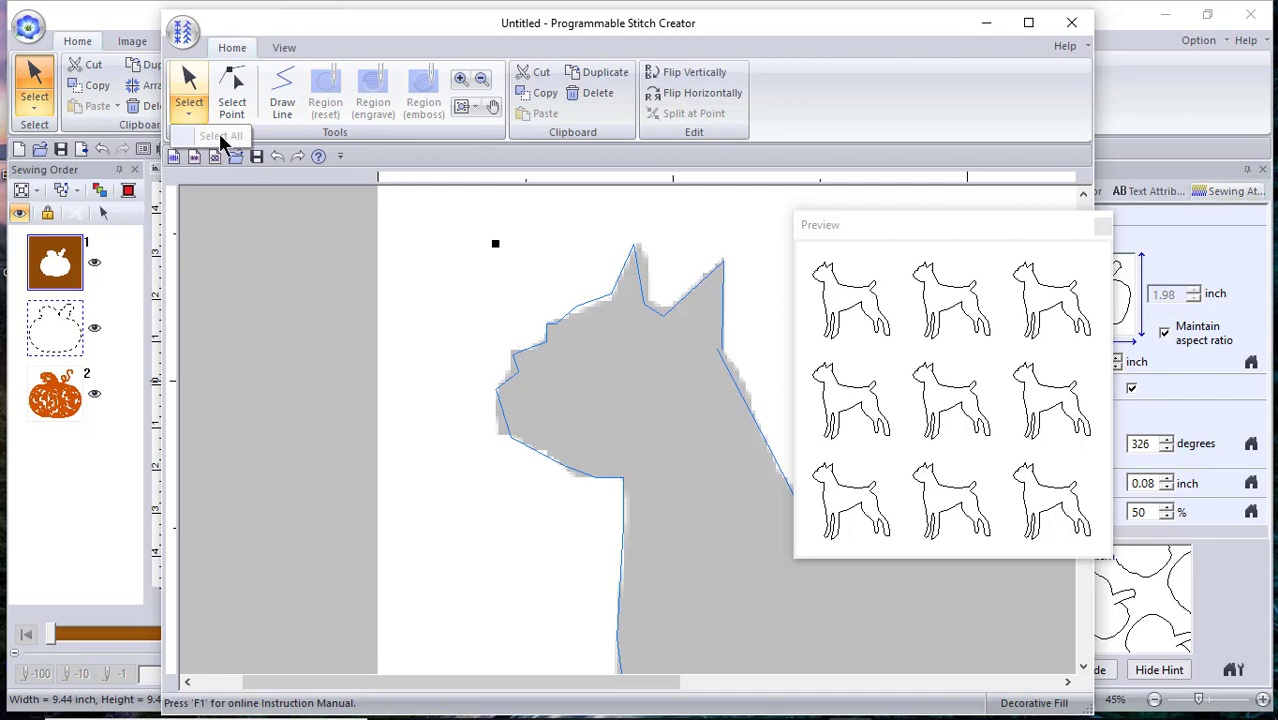
{"action": "left_click", "coordinate": [243, 92]}
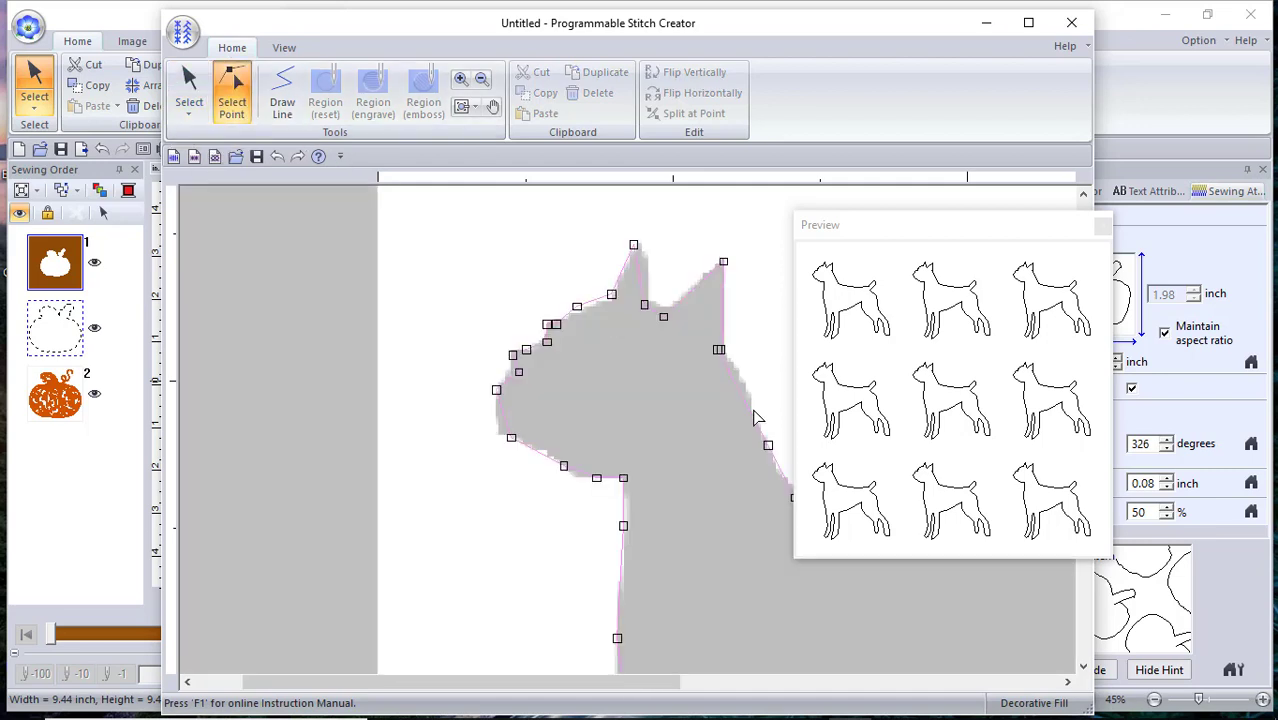
{"action": "left_click", "coordinate": [505, 418]}
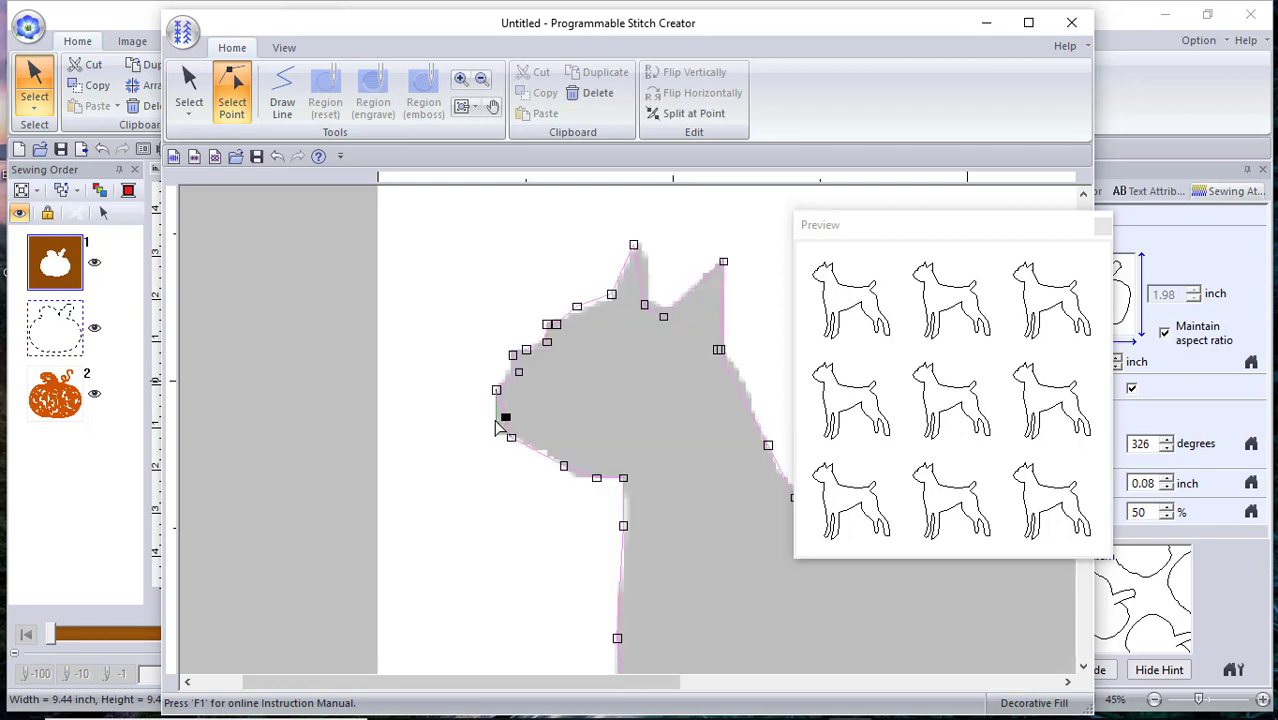
{"action": "left_click_drag", "start_coordinate": [497, 425], "coordinate": [496, 423]}
{"action": "left_click_drag", "start_coordinate": [518, 372], "coordinate": [510, 374]}
Step: Move the outline points along the brow and forehead onto the template edge, up to the base of the first ear
{"action": "left_click_drag", "start_coordinate": [572, 325], "coordinate": [587, 315]}
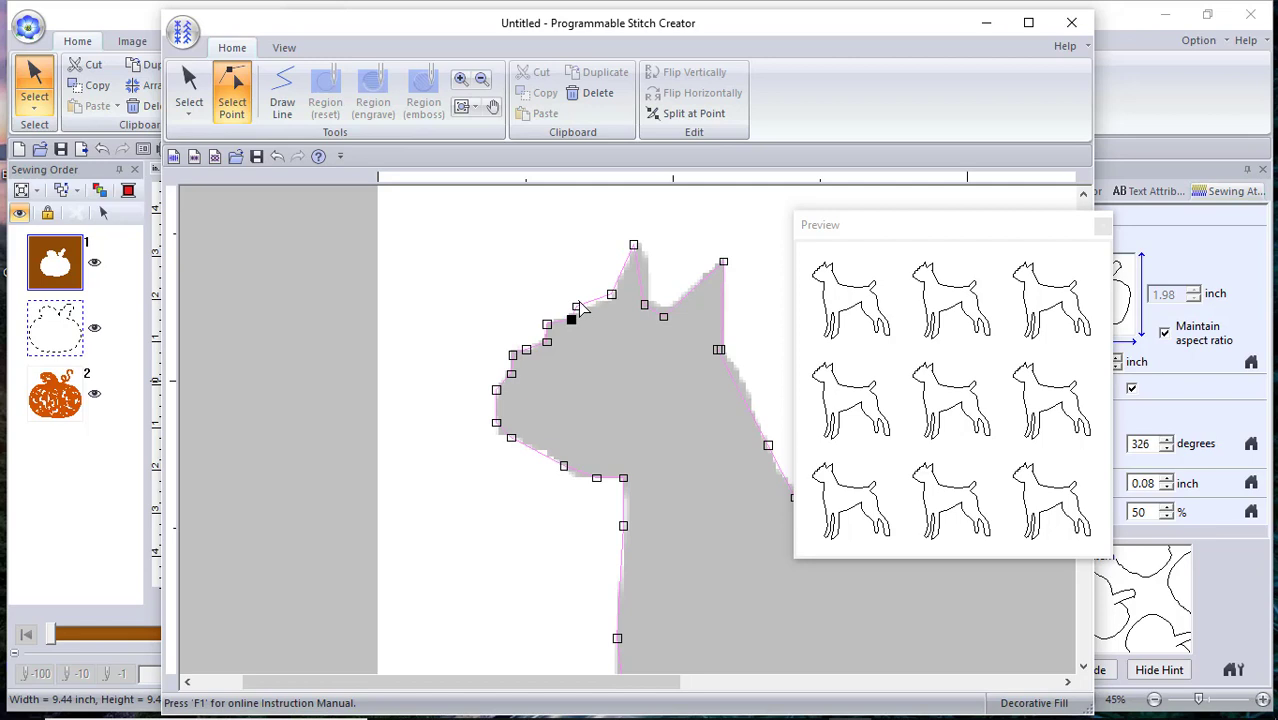
{"action": "left_click", "coordinate": [583, 304]}
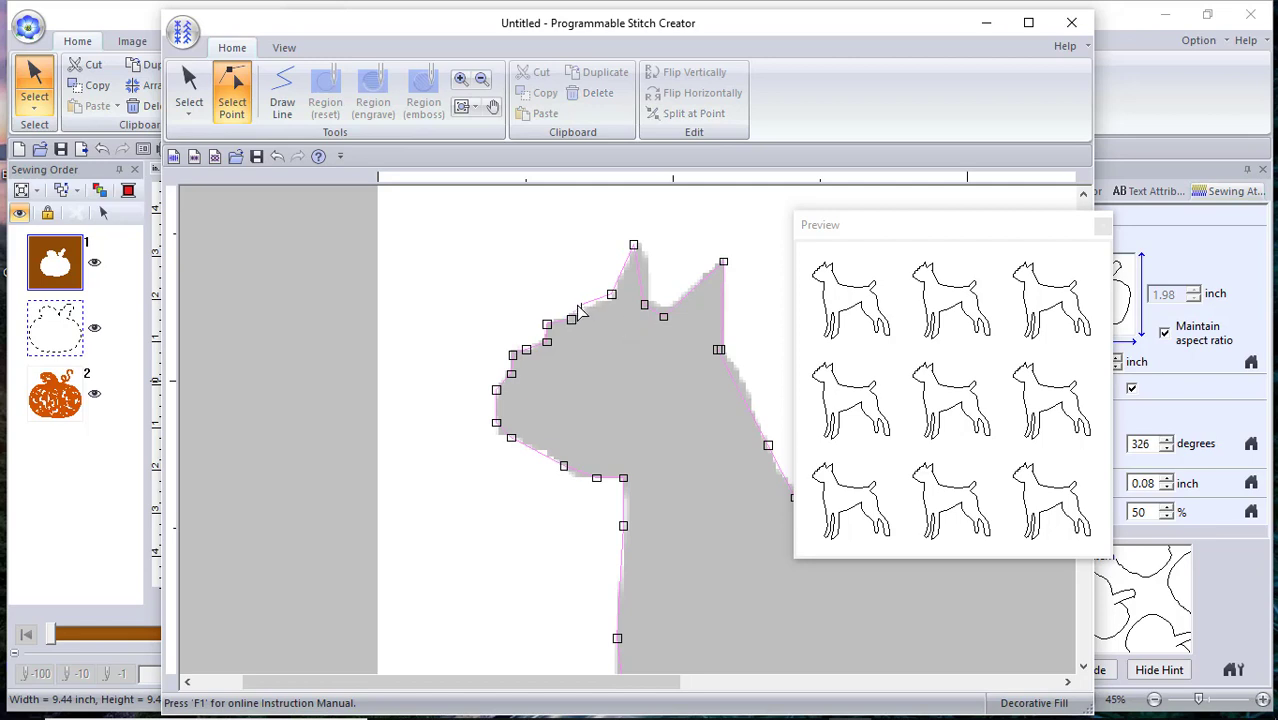
{"action": "left_click", "coordinate": [578, 308]}
{"action": "left_click_drag", "start_coordinate": [590, 306], "coordinate": [591, 305]}
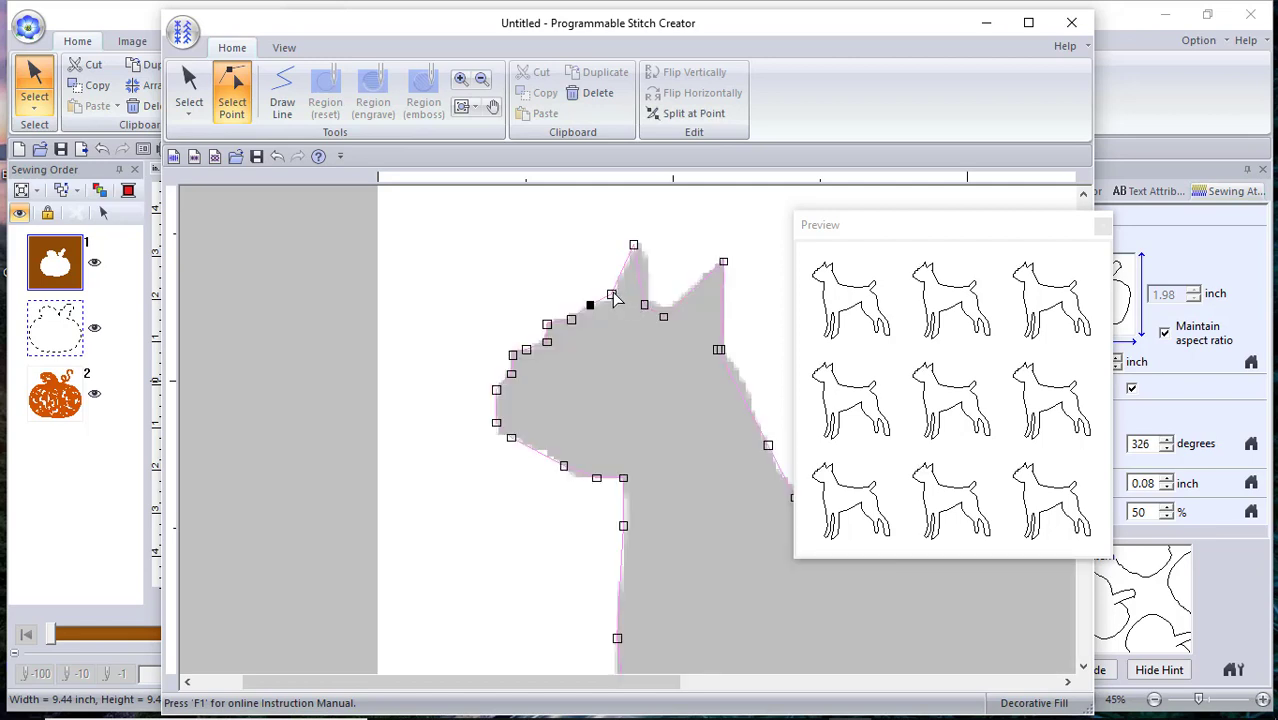
{"action": "left_click", "coordinate": [612, 294]}
{"action": "left_click_drag", "start_coordinate": [612, 294], "coordinate": [615, 294]}
Step: Fit the first ear's tip, a new point on its back edge and the dip between the ears to the template
{"action": "left_click_drag", "start_coordinate": [633, 244], "coordinate": [637, 241]}
{"action": "left_click", "coordinate": [638, 265]}
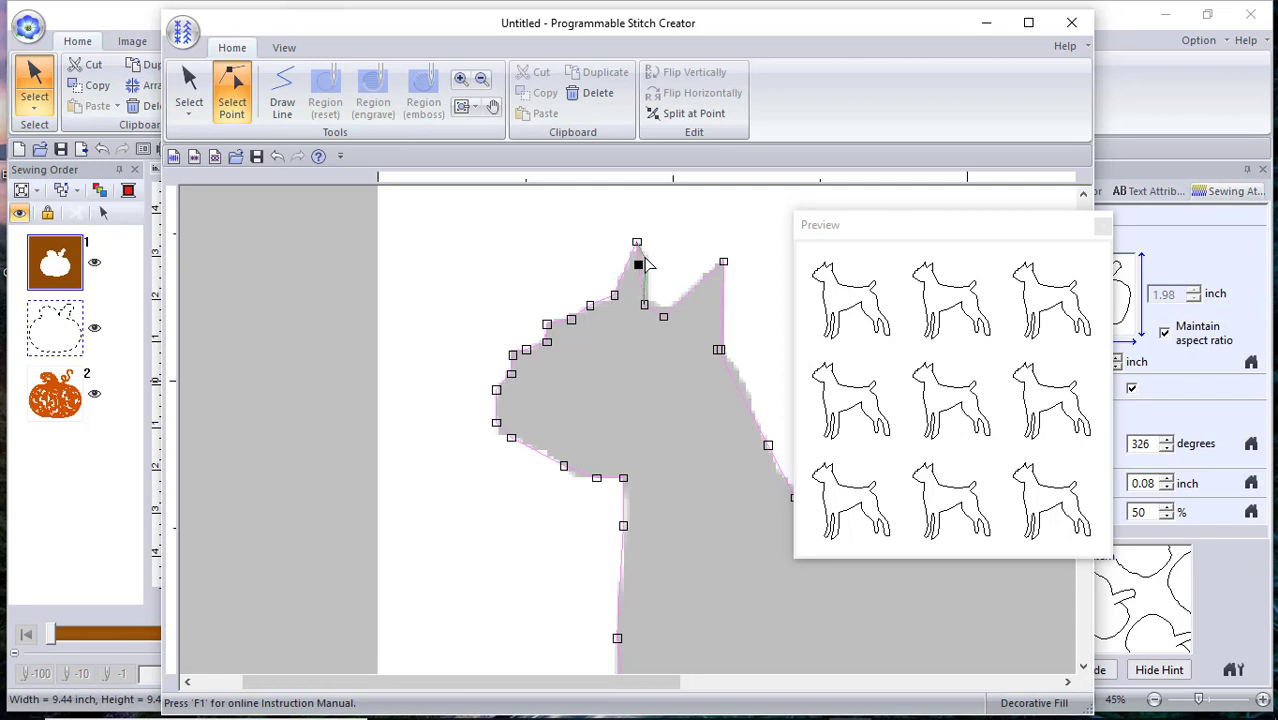
{"action": "left_click_drag", "start_coordinate": [639, 264], "coordinate": [647, 259]}
{"action": "left_click", "coordinate": [662, 316]}
{"action": "left_click_drag", "start_coordinate": [663, 316], "coordinate": [668, 309]}
Step: Insert outline points on the back of the neck and under the jaw and move them onto the template edge
{"action": "left_click", "coordinate": [738, 389]}
{"action": "left_click_drag", "start_coordinate": [744, 388], "coordinate": [747, 389]}
{"action": "left_click", "coordinate": [594, 479]}
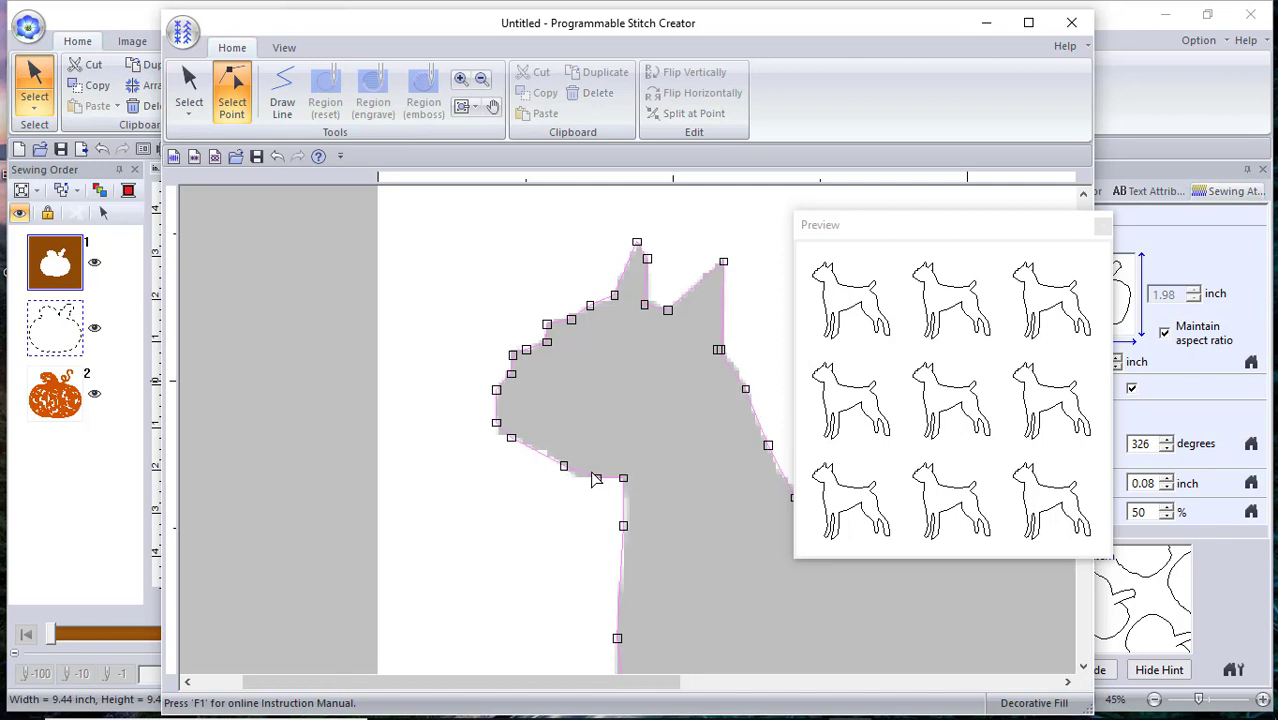
{"action": "left_click", "coordinate": [583, 472]}
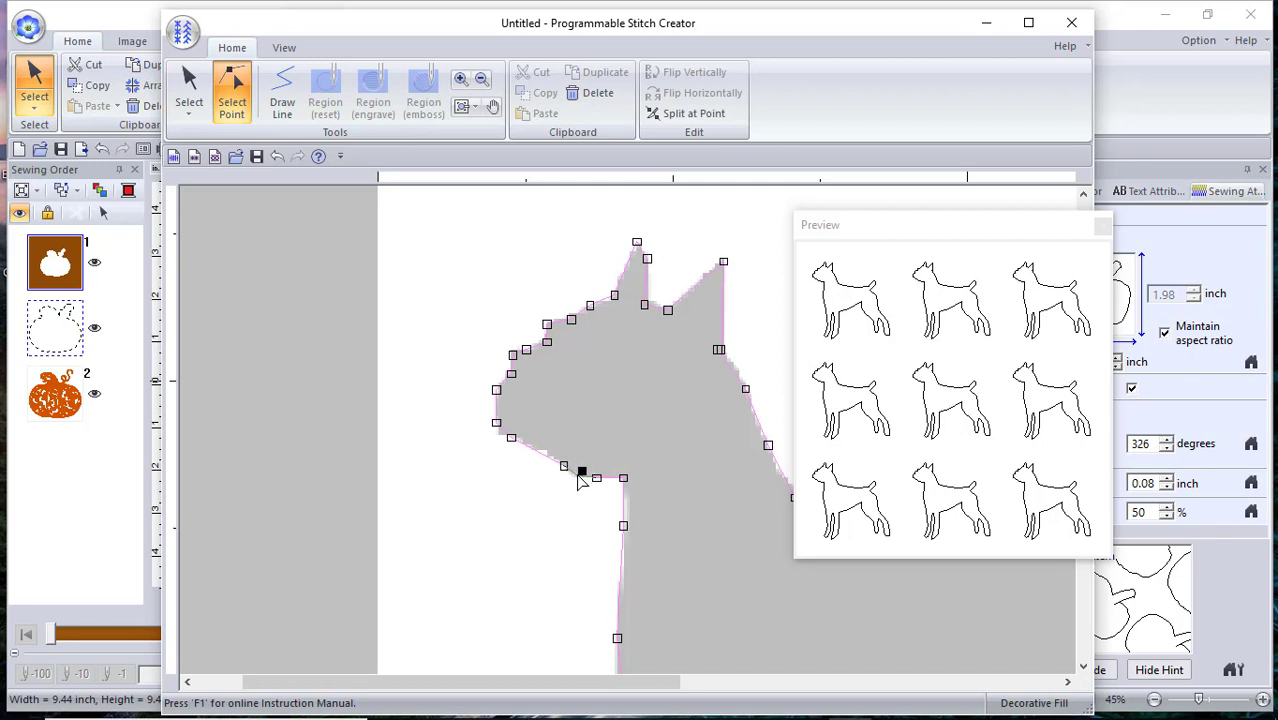
{"action": "left_click_drag", "start_coordinate": [582, 472], "coordinate": [577, 476]}
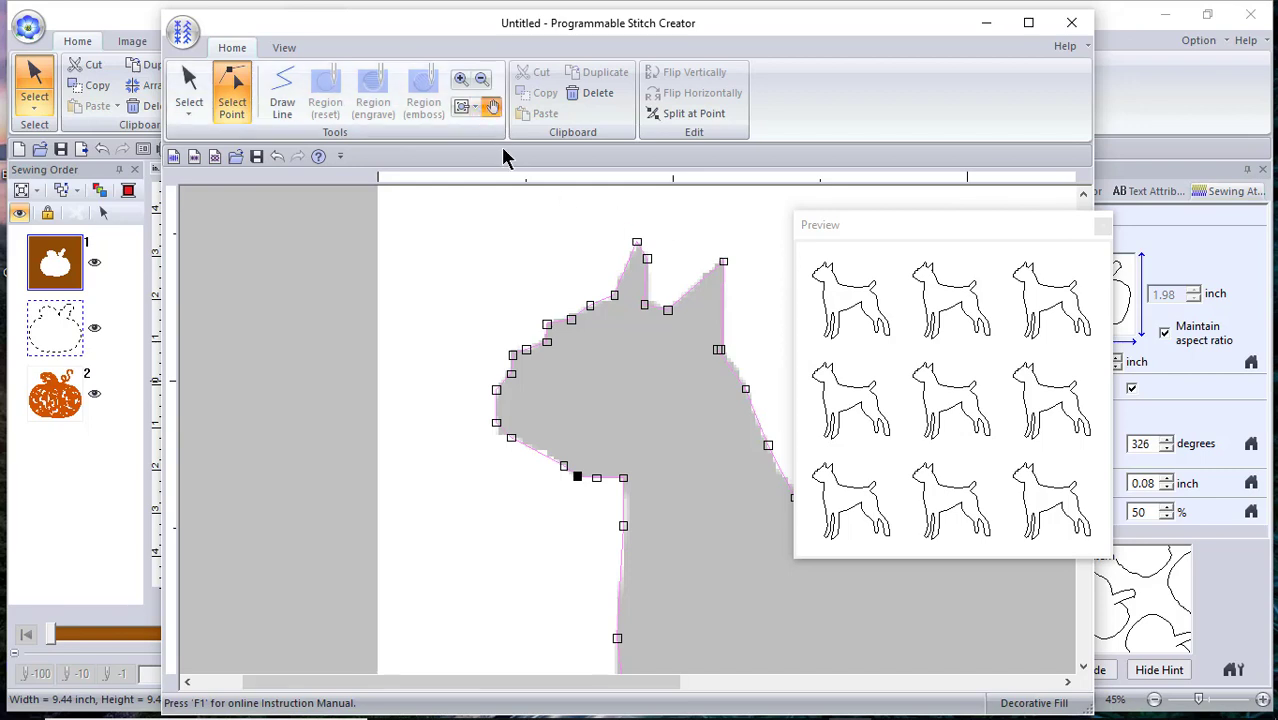
Step: Reshape the boxer's back line by lowering the shoulder point, inserting a mid-back point and fitting the next point to the template
{"action": "left_click", "coordinate": [492, 106]}
{"action": "left_click_drag", "start_coordinate": [551, 334], "coordinate": [419, 308]}
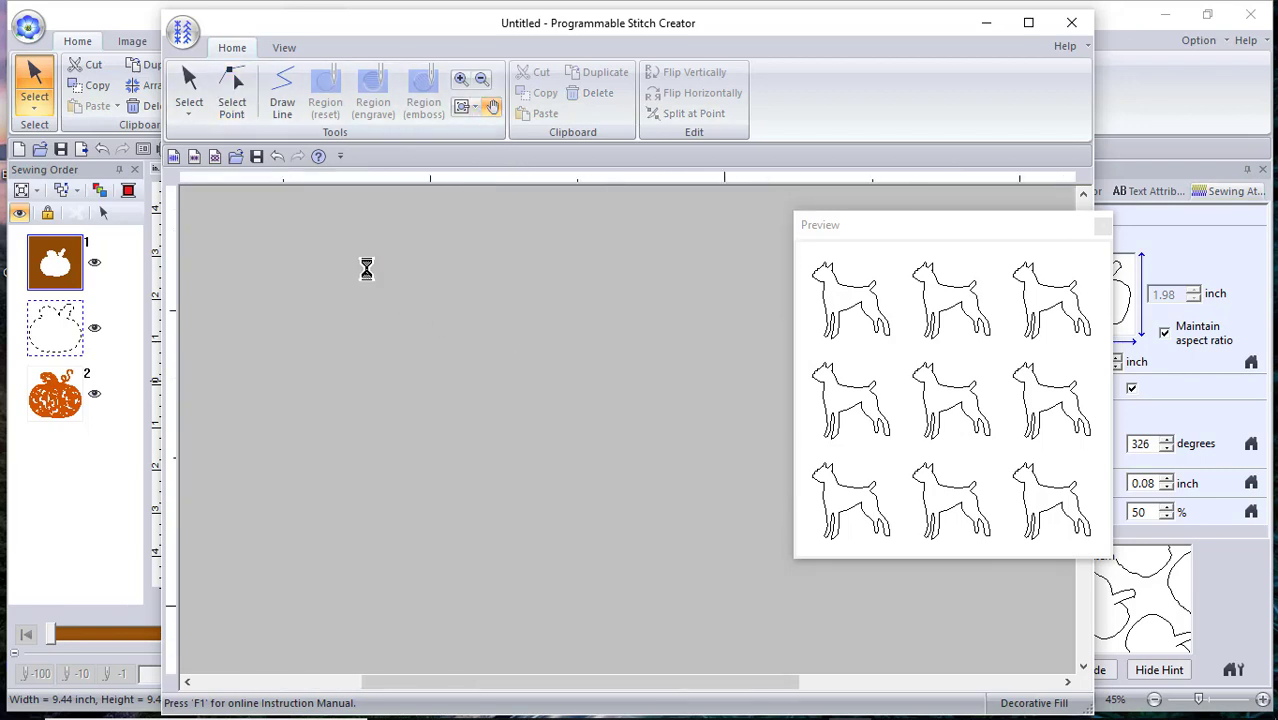
{"action": "left_click_drag", "start_coordinate": [608, 494], "coordinate": [571, 476]}
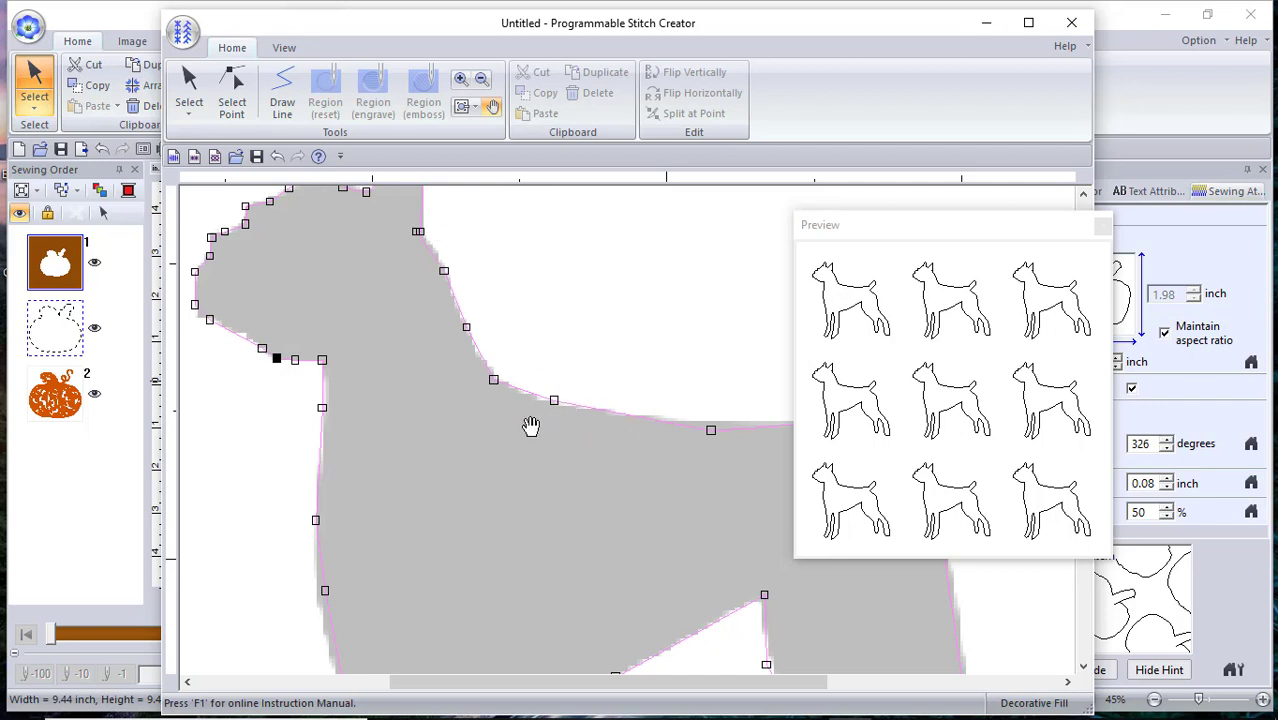
{"action": "left_click", "coordinate": [231, 106]}
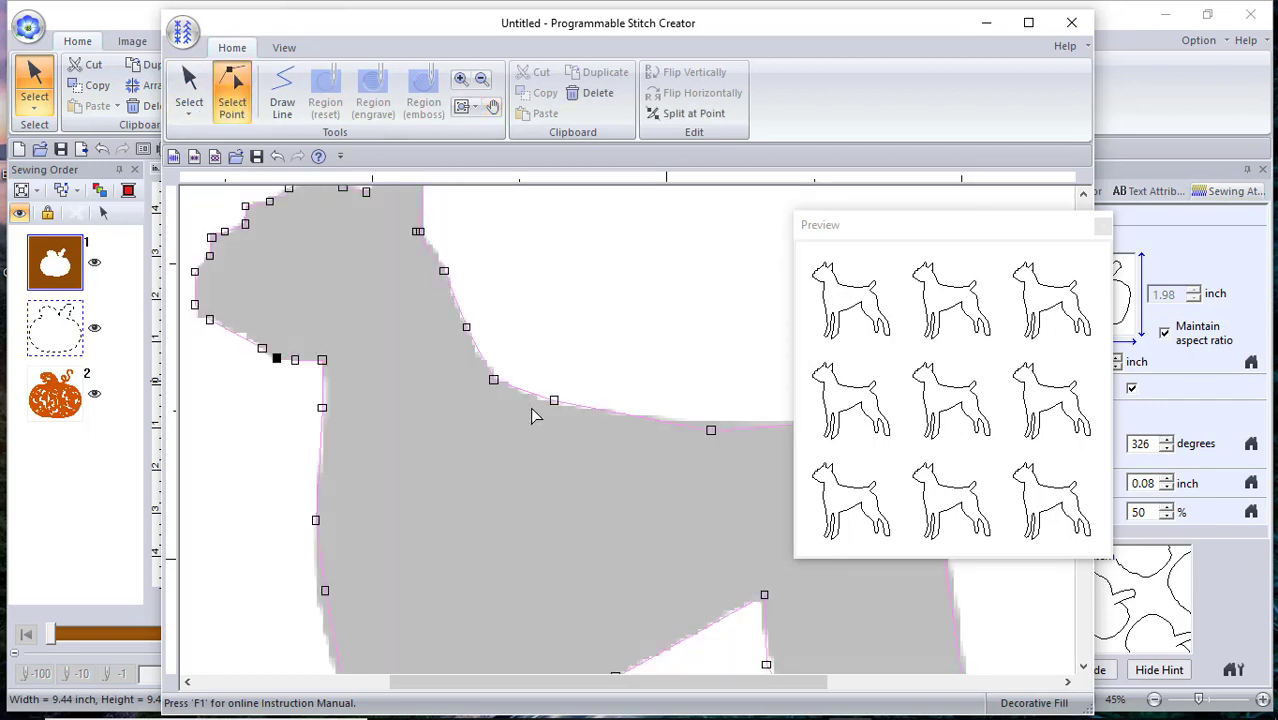
{"action": "left_click", "coordinate": [555, 402]}
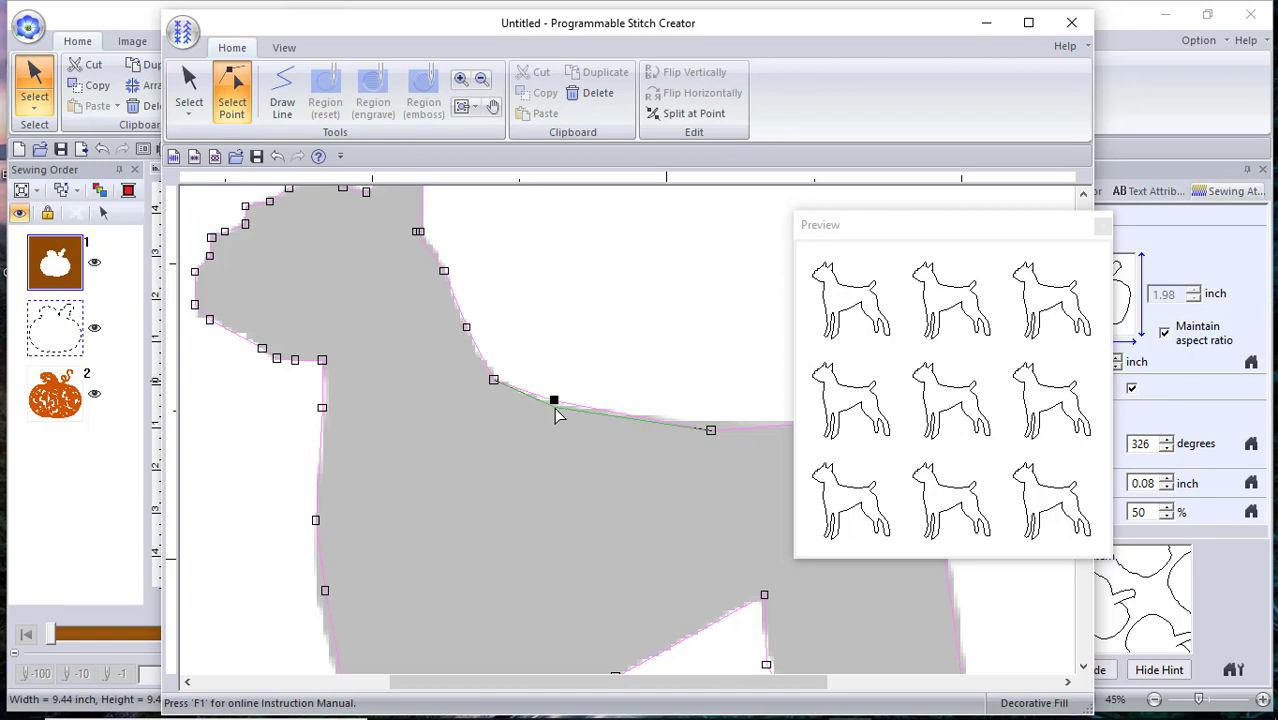
{"action": "left_click_drag", "start_coordinate": [555, 408], "coordinate": [554, 408]}
{"action": "left_click", "coordinate": [682, 439]}
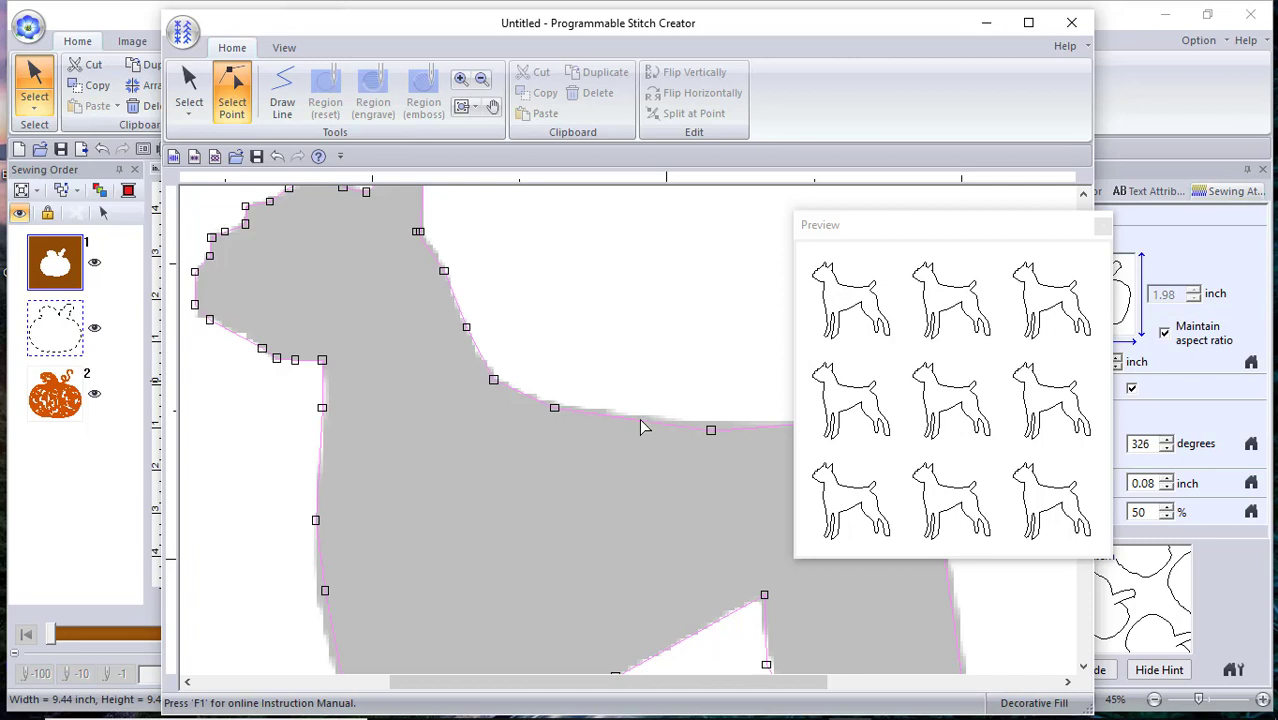
{"action": "left_click", "coordinate": [641, 421]}
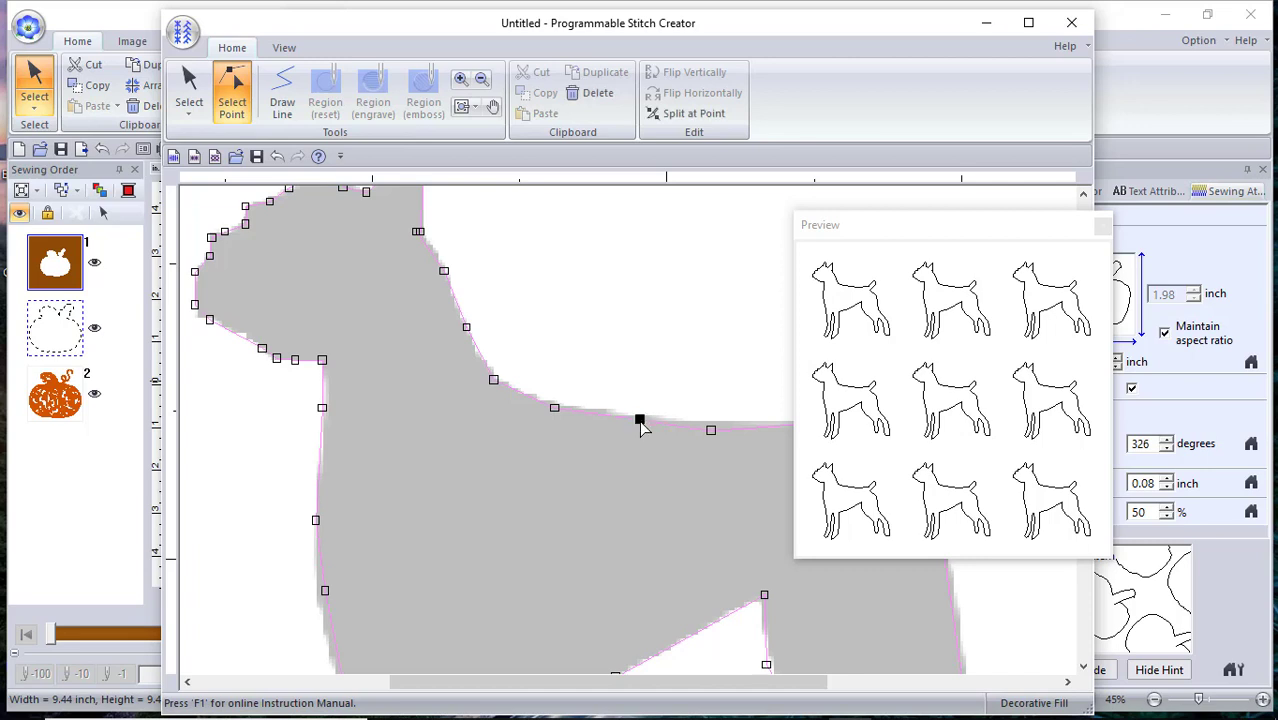
{"action": "left_click", "coordinate": [711, 429]}
Step: Insert a point below the throat and move it and the lower chest point onto the template edge
{"action": "left_click", "coordinate": [321, 380]}
{"action": "left_click_drag", "start_coordinate": [322, 379], "coordinate": [328, 383]}
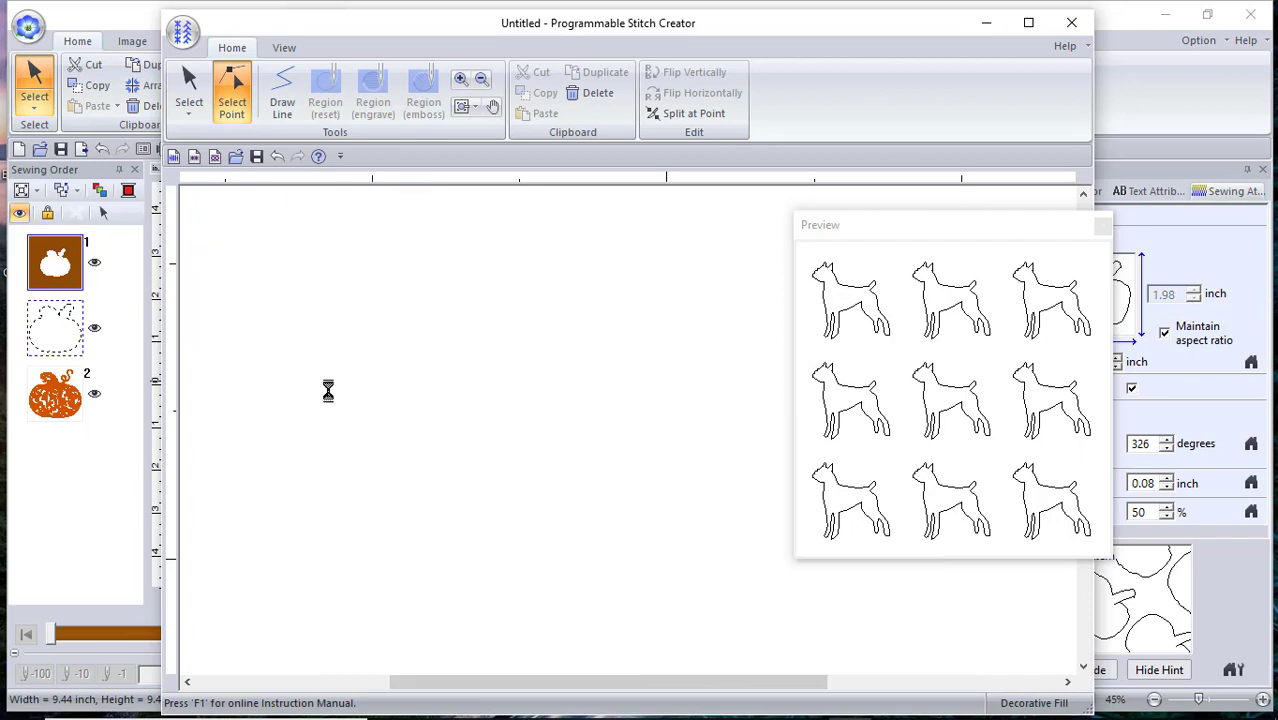
{"action": "left_click", "coordinate": [322, 409]}
{"action": "left_click_drag", "start_coordinate": [324, 592], "coordinate": [317, 595]}
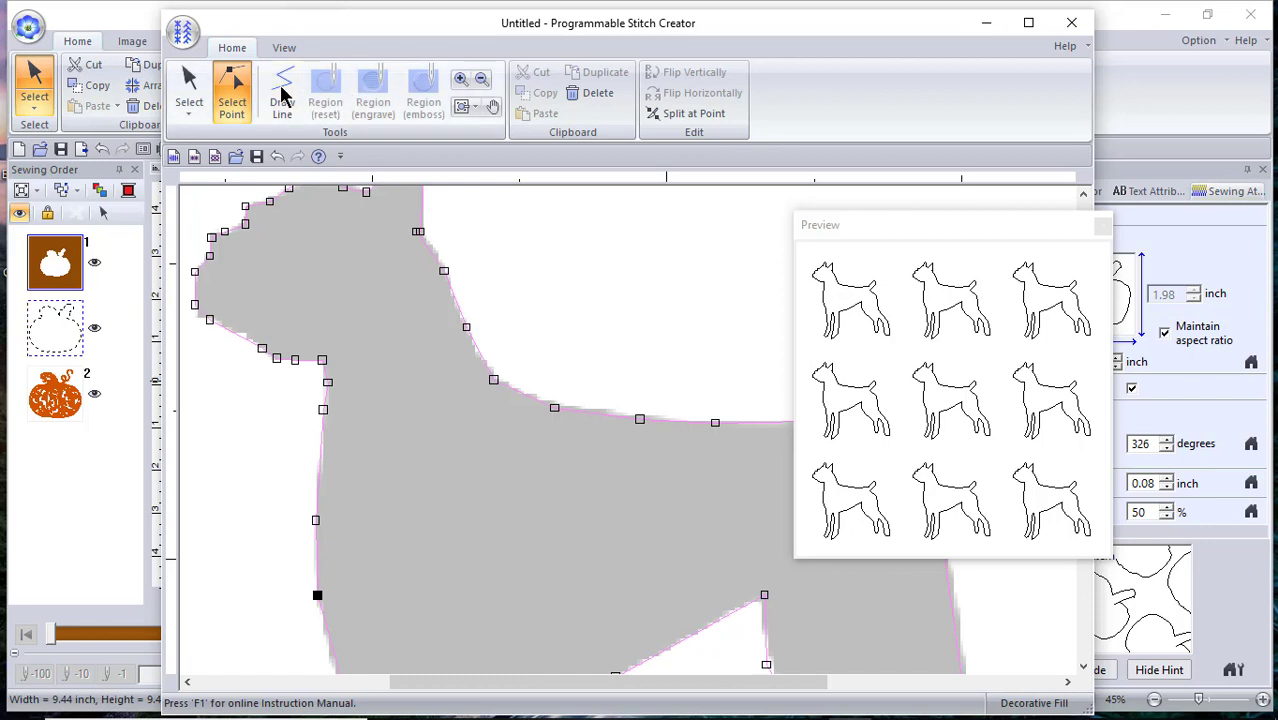
{"action": "left_click", "coordinate": [494, 108]}
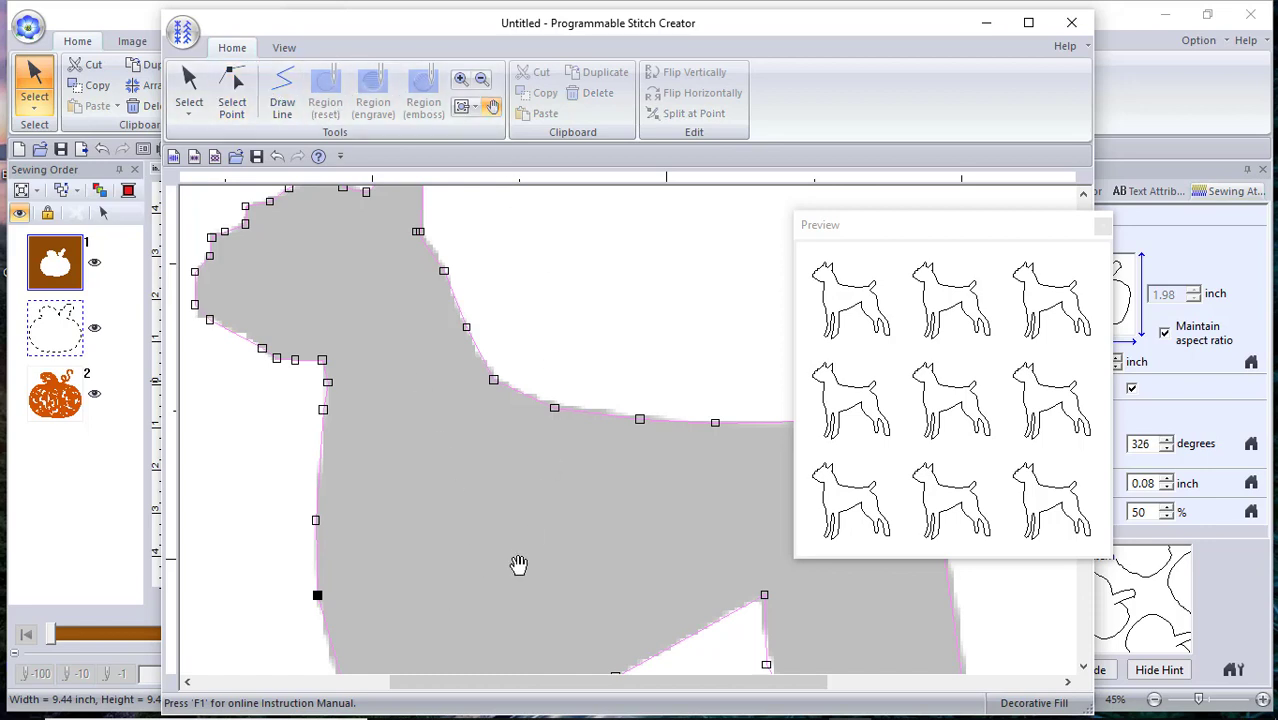
Step: Insert points along the lower chest where it meets the first front leg and move them onto the template edge
{"action": "left_click_drag", "start_coordinate": [512, 556], "coordinate": [520, 350]}
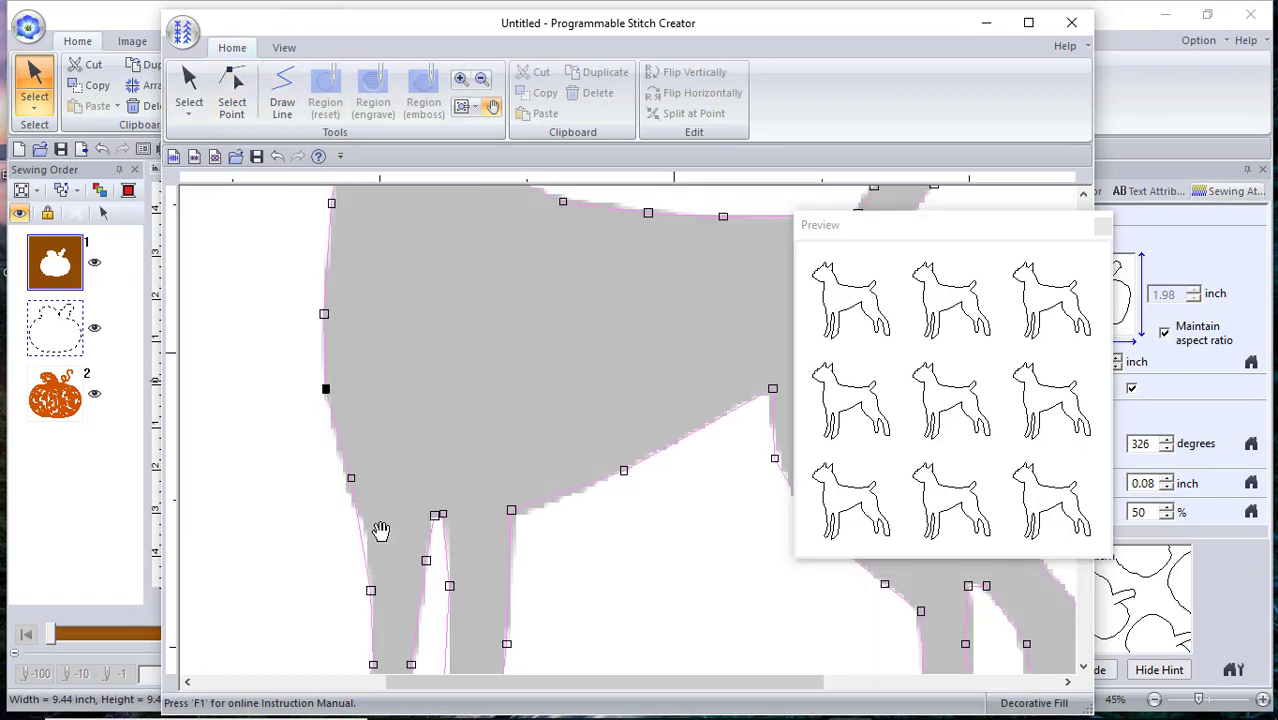
{"action": "left_click", "coordinate": [243, 82]}
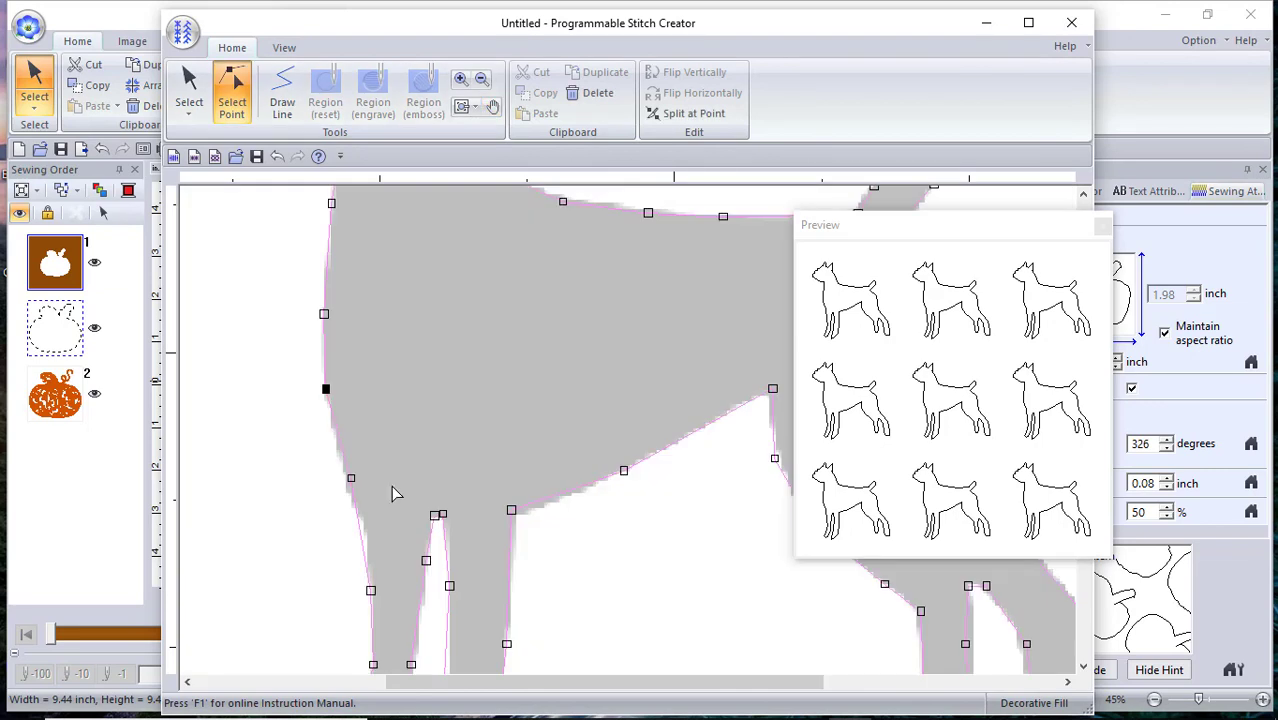
{"action": "left_click", "coordinate": [359, 534]}
{"action": "left_click_drag", "start_coordinate": [359, 534], "coordinate": [340, 453]}
{"action": "left_click", "coordinate": [363, 536]}
{"action": "left_click_drag", "start_coordinate": [365, 537], "coordinate": [365, 530]}
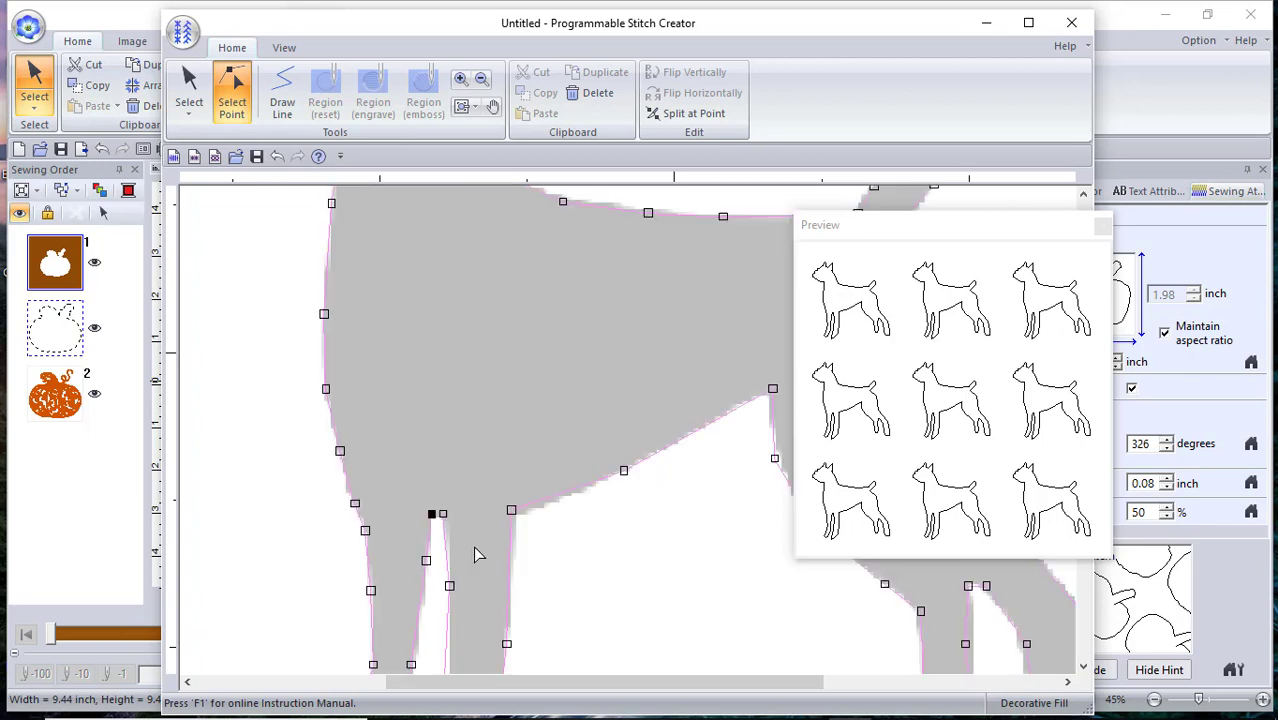
Step: Insert two points on the second front leg's front edge and fit them and the point above the paw to the template
{"action": "left_click", "coordinate": [446, 541]}
{"action": "left_click_drag", "start_coordinate": [446, 539], "coordinate": [449, 541]}
{"action": "left_click", "coordinate": [492, 106]}
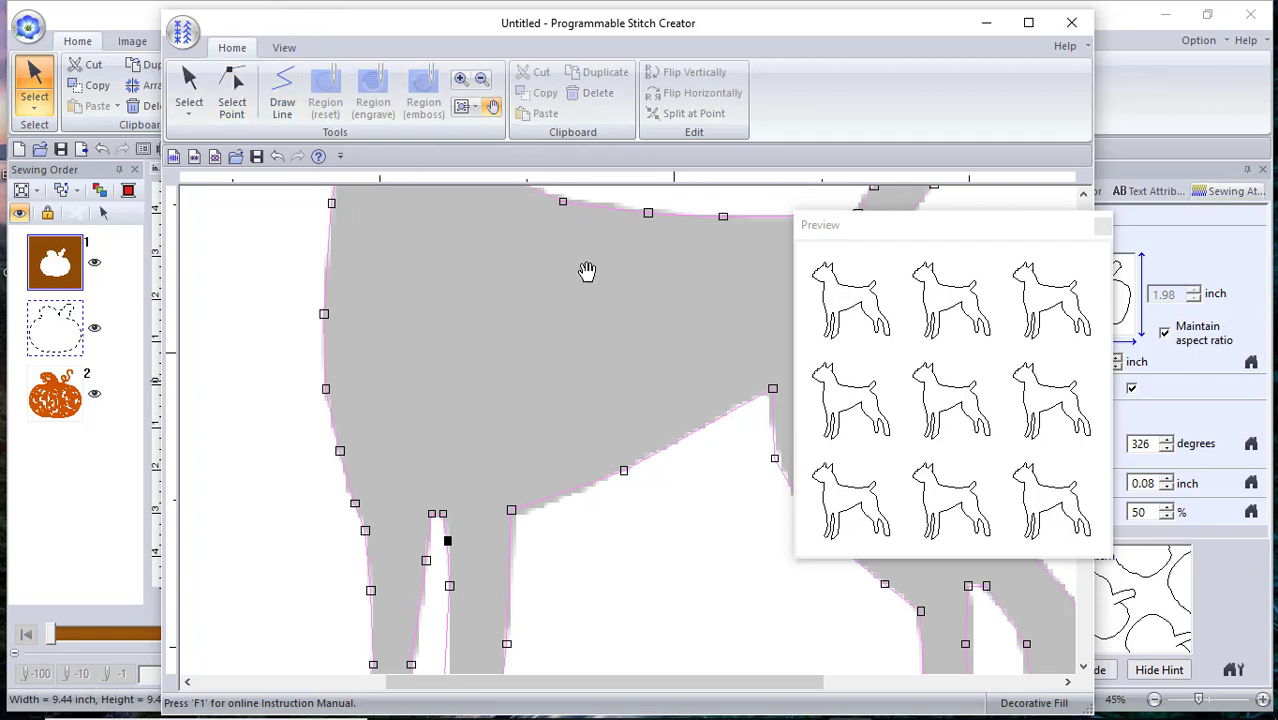
{"action": "left_click_drag", "start_coordinate": [582, 428], "coordinate": [573, 331]}
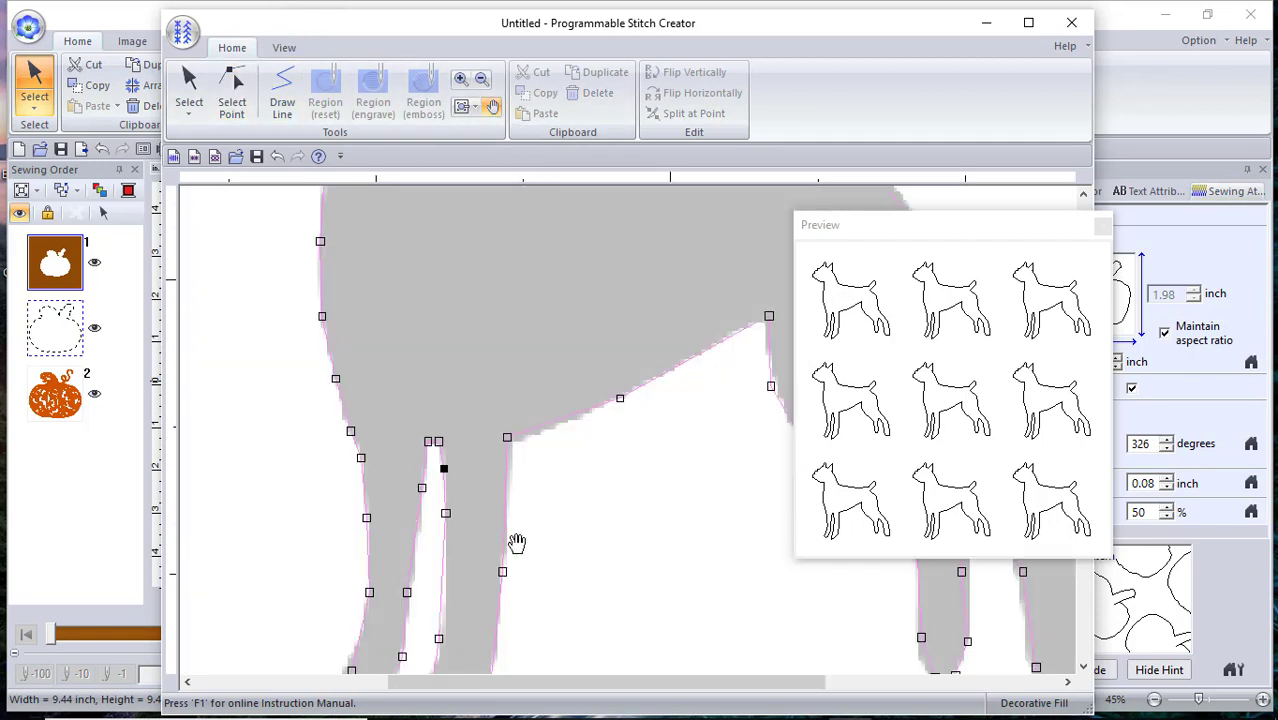
{"action": "left_click_drag", "start_coordinate": [468, 556], "coordinate": [473, 397]}
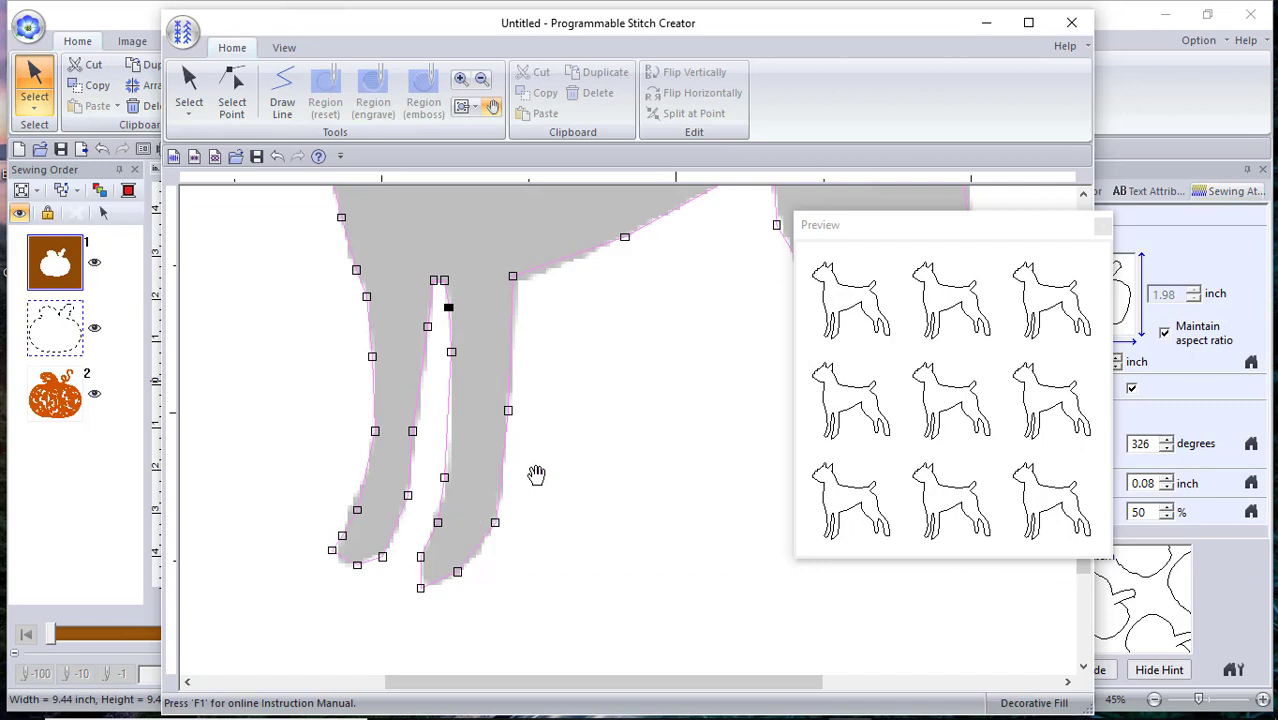
{"action": "left_click", "coordinate": [231, 100]}
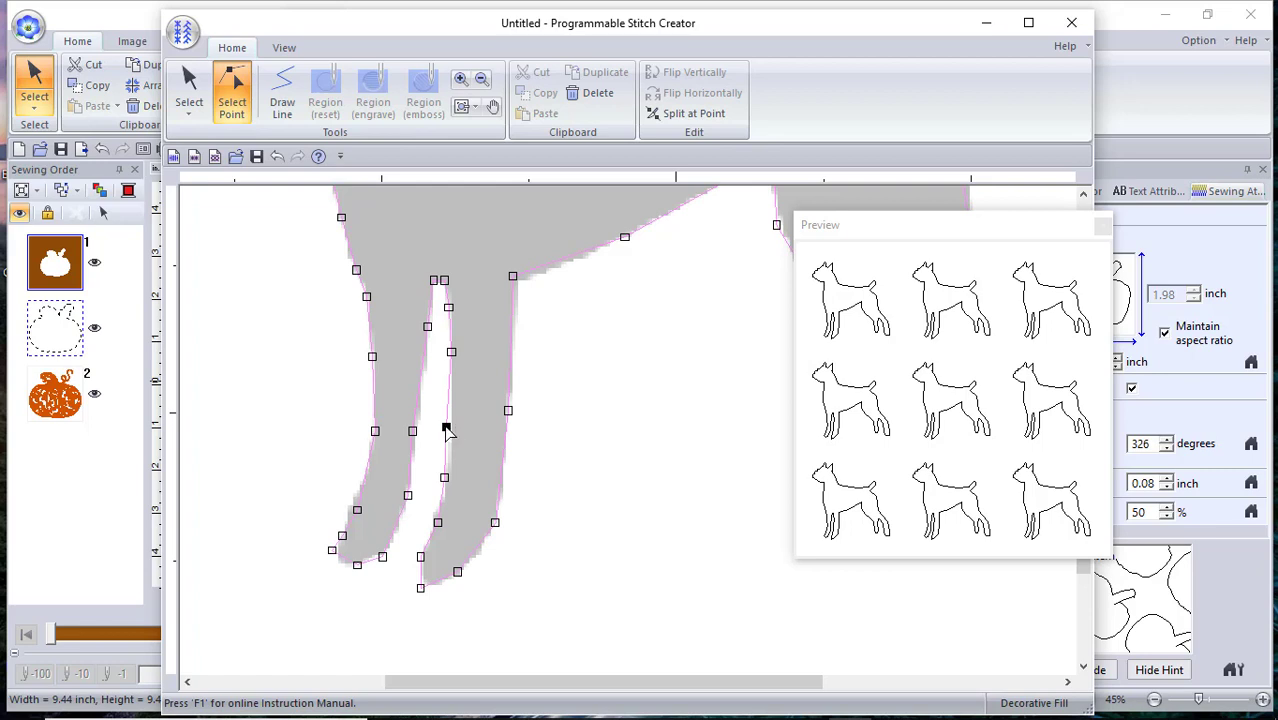
{"action": "left_click_drag", "start_coordinate": [446, 428], "coordinate": [451, 428]}
{"action": "left_click_drag", "start_coordinate": [445, 478], "coordinate": [452, 483]}
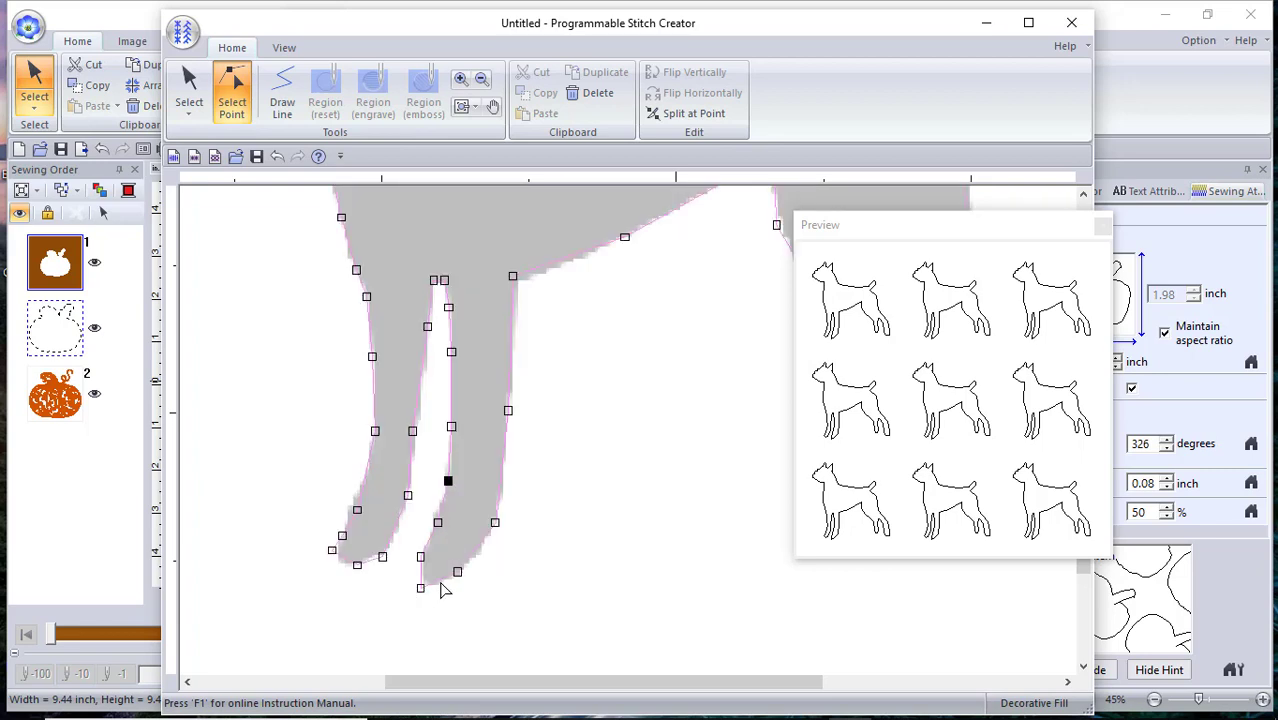
Step: Add a sole point under the second front paw and fit its toe, the first paw's heel and the elbow point to the template
{"action": "left_click", "coordinate": [446, 592]}
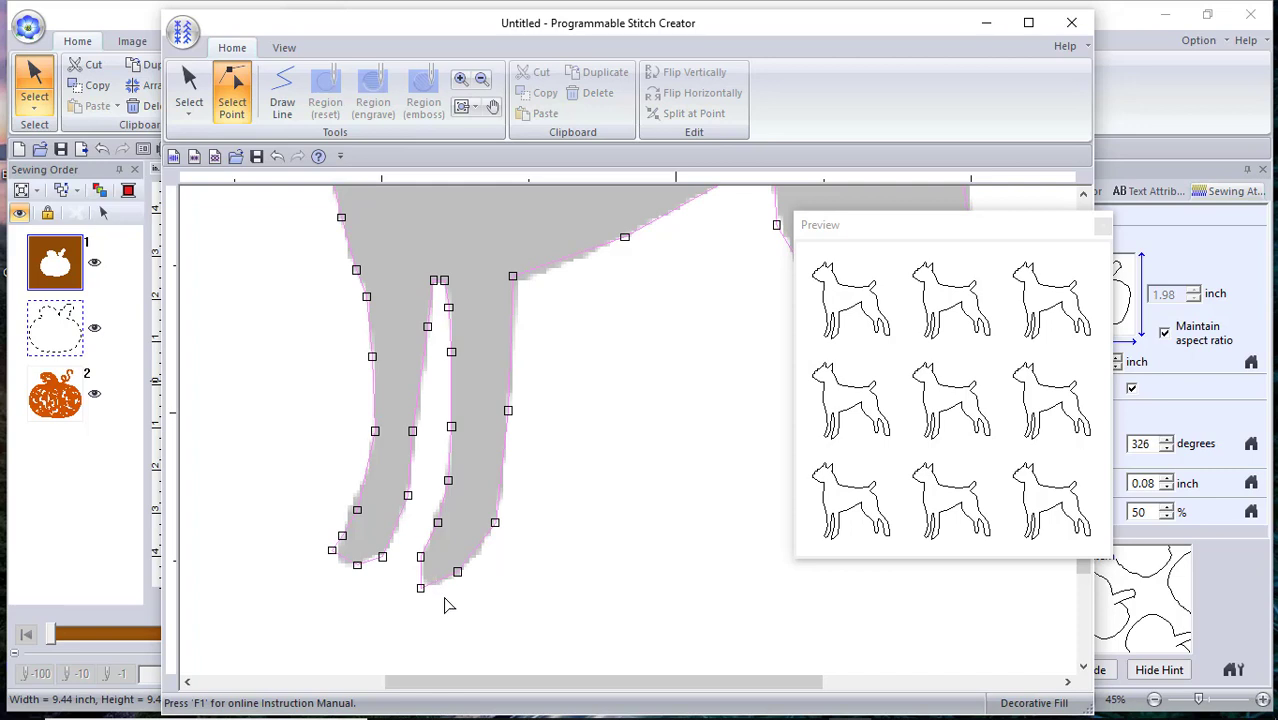
{"action": "left_click", "coordinate": [438, 580]}
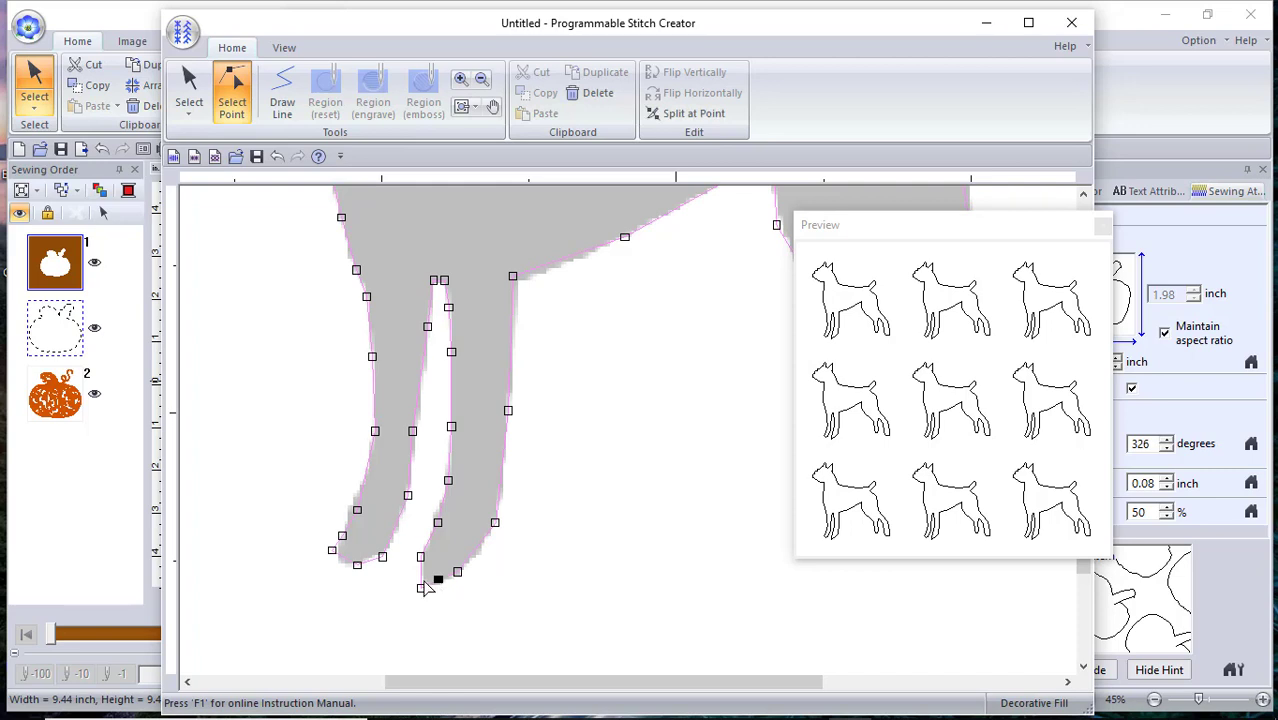
{"action": "left_click", "coordinate": [420, 589]}
{"action": "left_click_drag", "start_coordinate": [420, 588], "coordinate": [422, 577]}
{"action": "left_click", "coordinate": [382, 557]}
{"action": "left_click_drag", "start_coordinate": [384, 559], "coordinate": [383, 550]}
{"action": "left_click", "coordinate": [512, 276]}
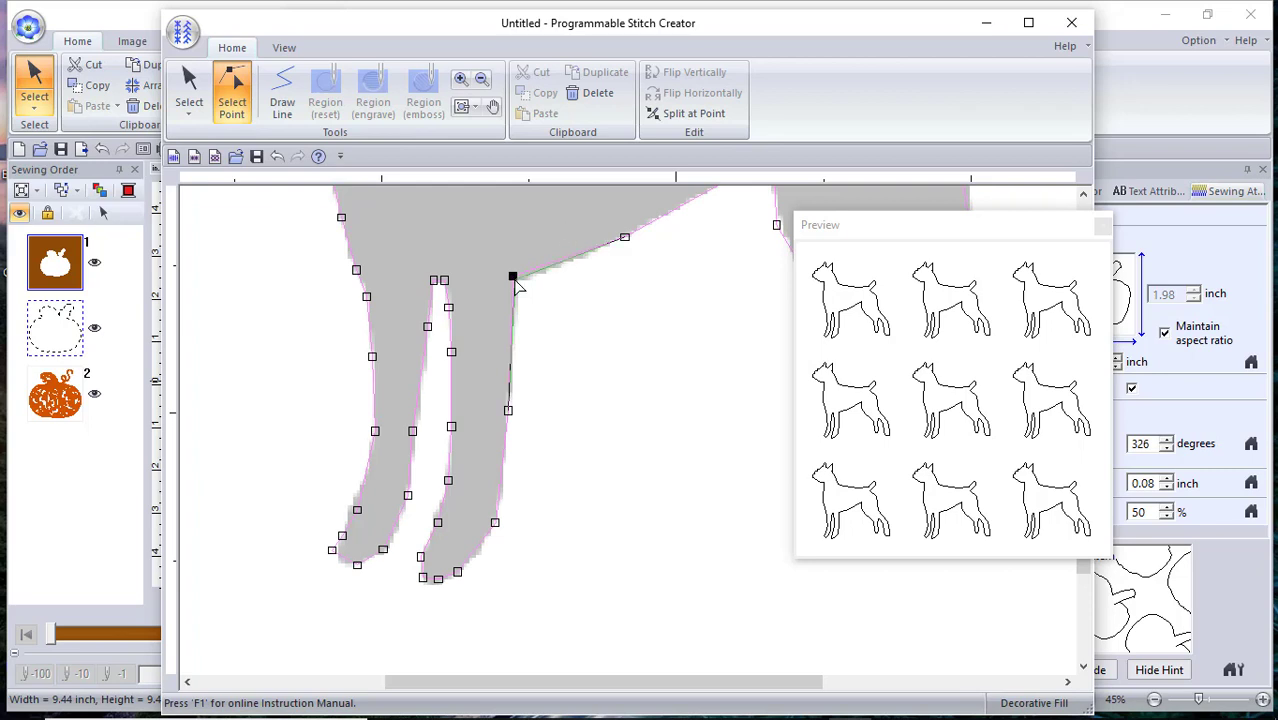
{"action": "left_click_drag", "start_coordinate": [516, 282], "coordinate": [517, 284]}
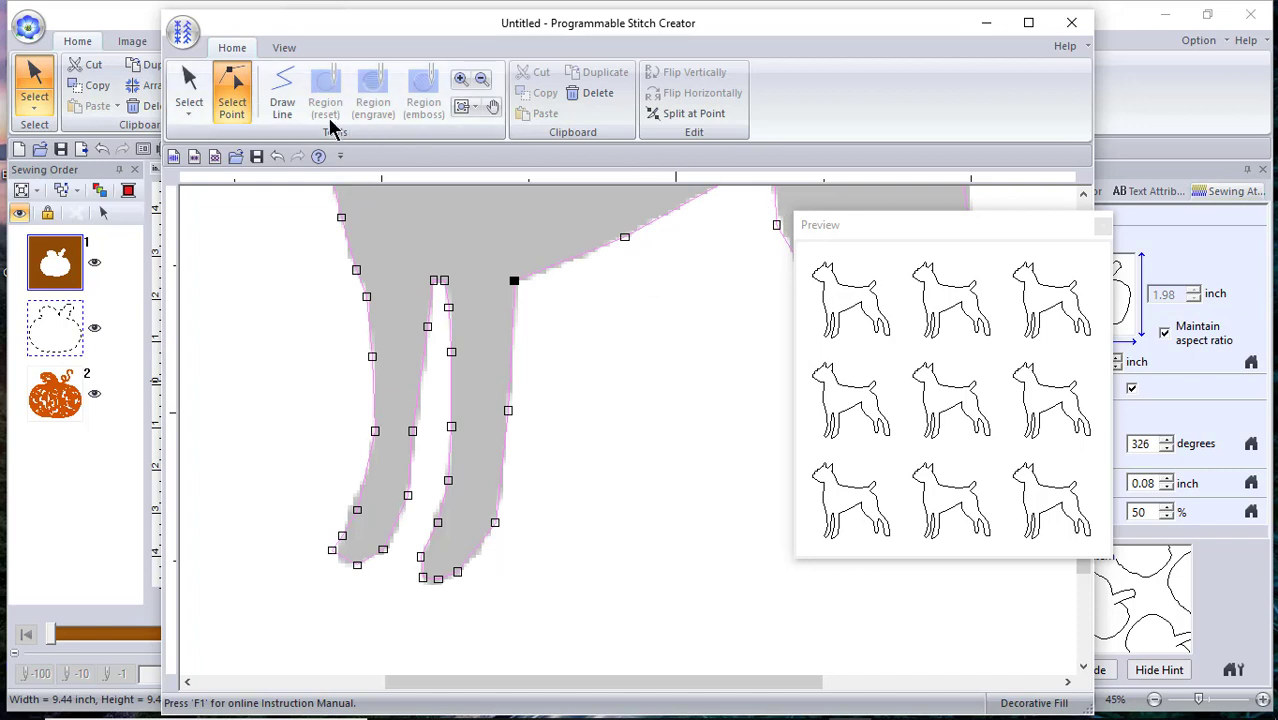
Step: Insert a point on the hind thigh's front edge and fit it, the point above it and the first hind leg's back edge to the template
{"action": "left_click", "coordinate": [491, 106]}
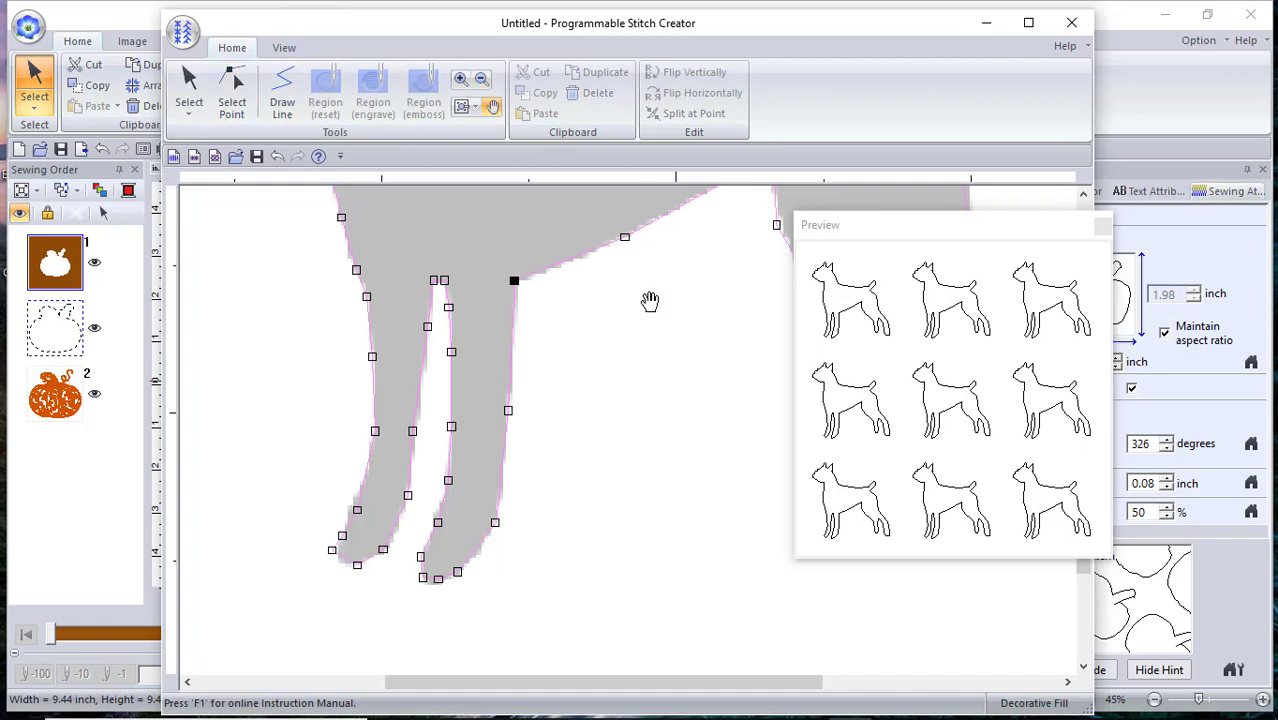
{"action": "left_click_drag", "start_coordinate": [645, 271], "coordinate": [399, 297]}
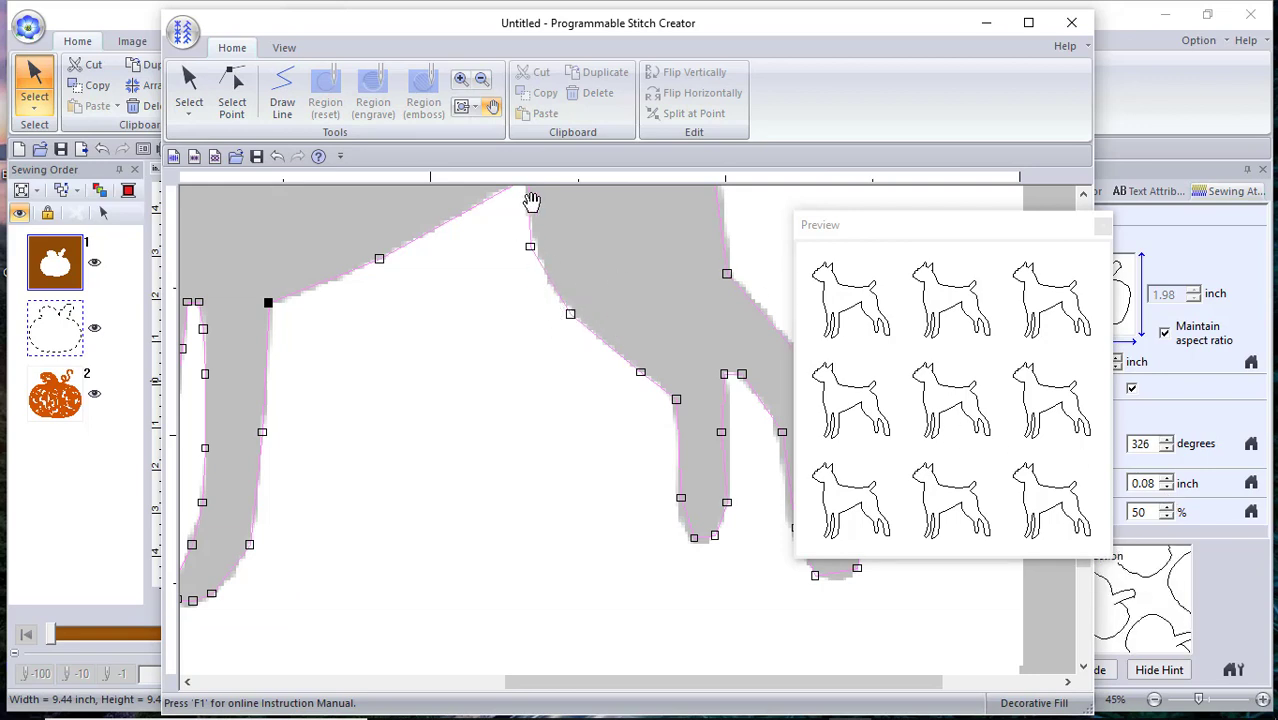
{"action": "left_click_drag", "start_coordinate": [551, 205], "coordinate": [545, 271]}
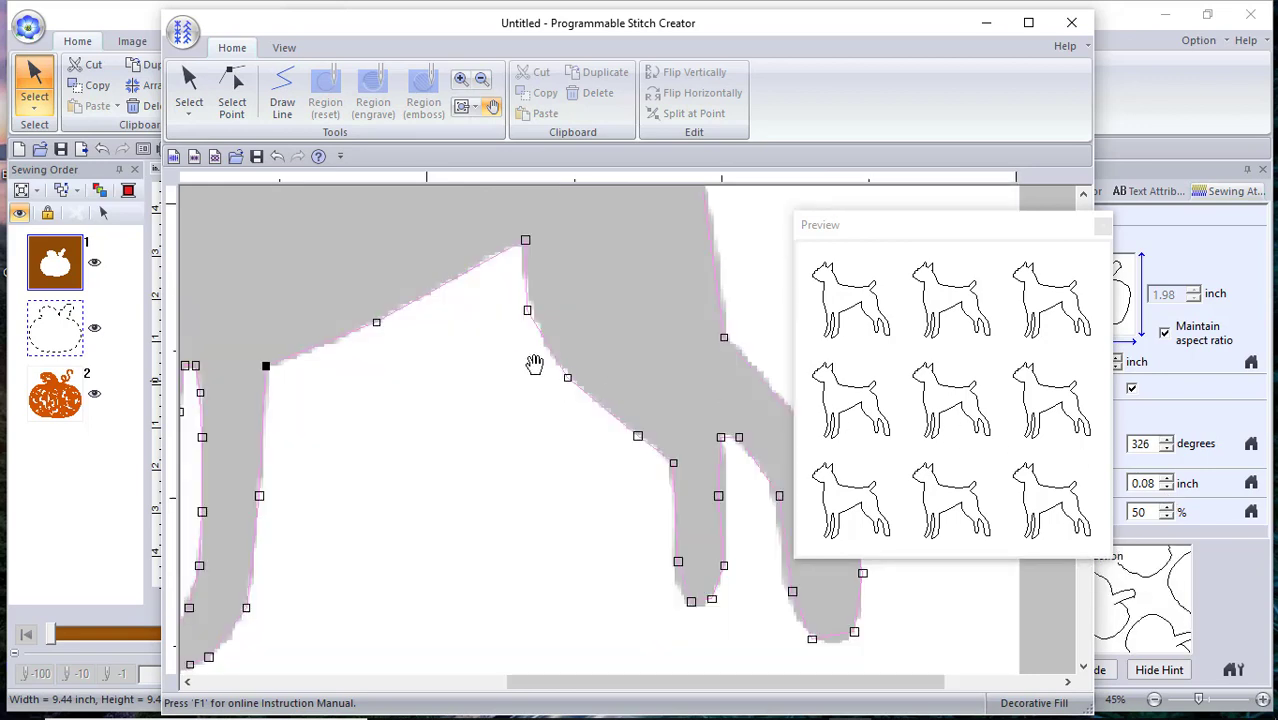
{"action": "left_click", "coordinate": [231, 96]}
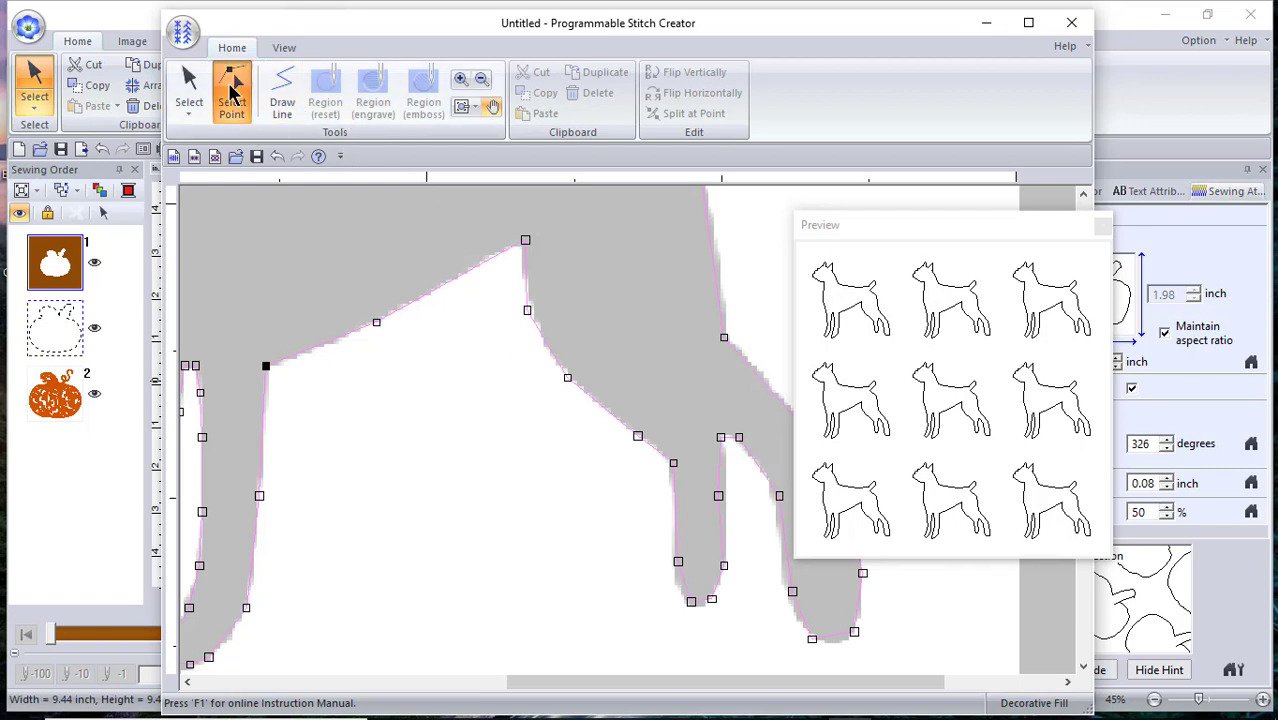
{"action": "left_click", "coordinate": [527, 311]}
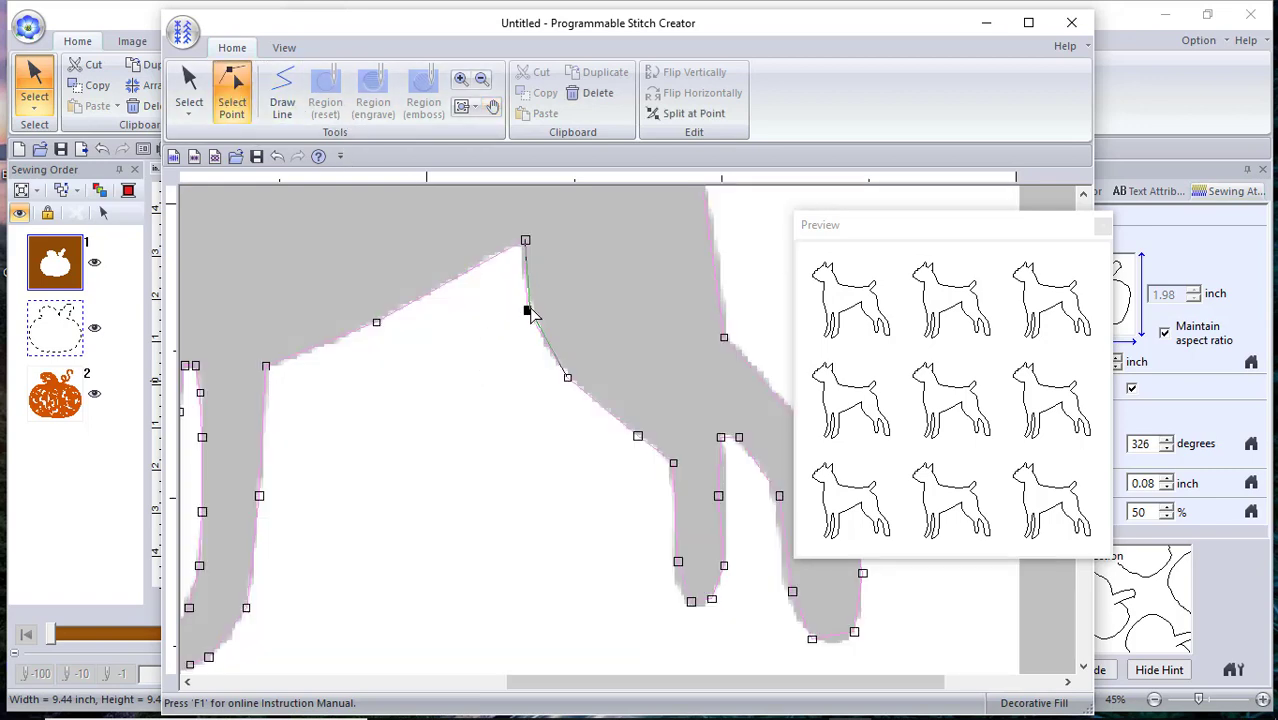
{"action": "left_click_drag", "start_coordinate": [527, 311], "coordinate": [533, 309]}
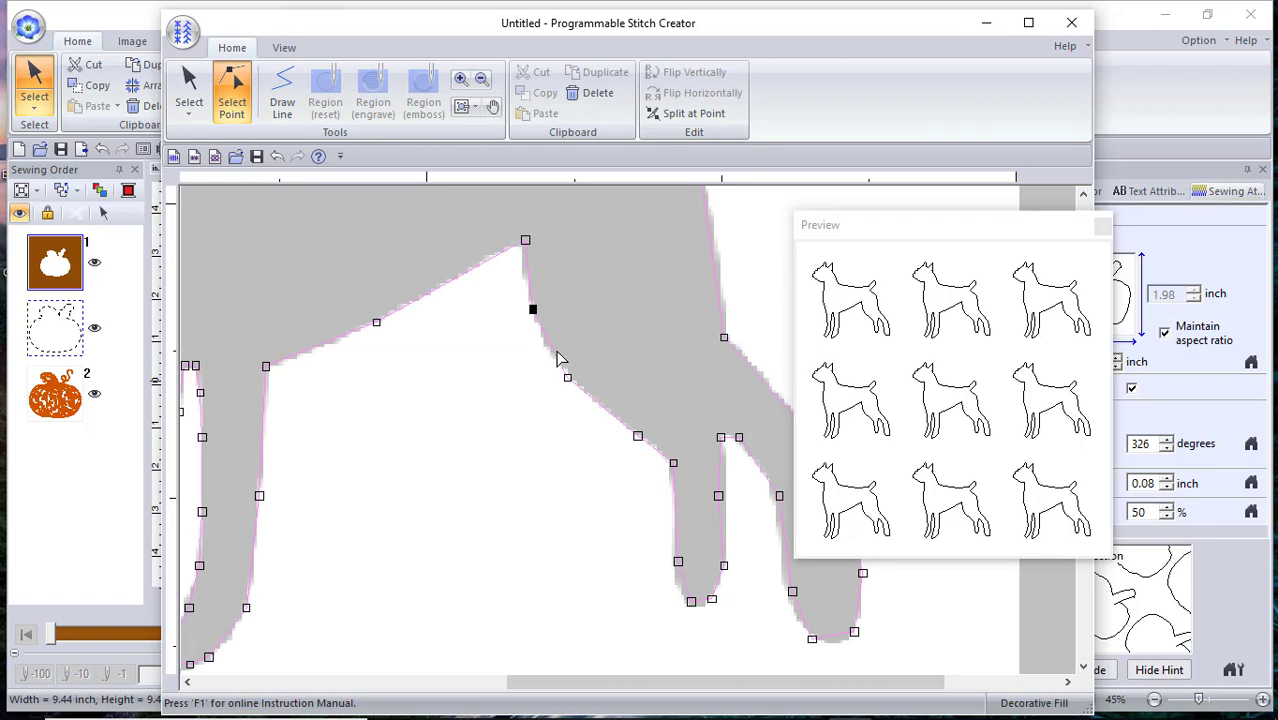
{"action": "left_click", "coordinate": [557, 352]}
{"action": "left_click", "coordinate": [550, 345]}
{"action": "left_click_drag", "start_coordinate": [550, 345], "coordinate": [546, 345]}
{"action": "left_click_drag", "start_coordinate": [718, 497], "coordinate": [724, 497]}
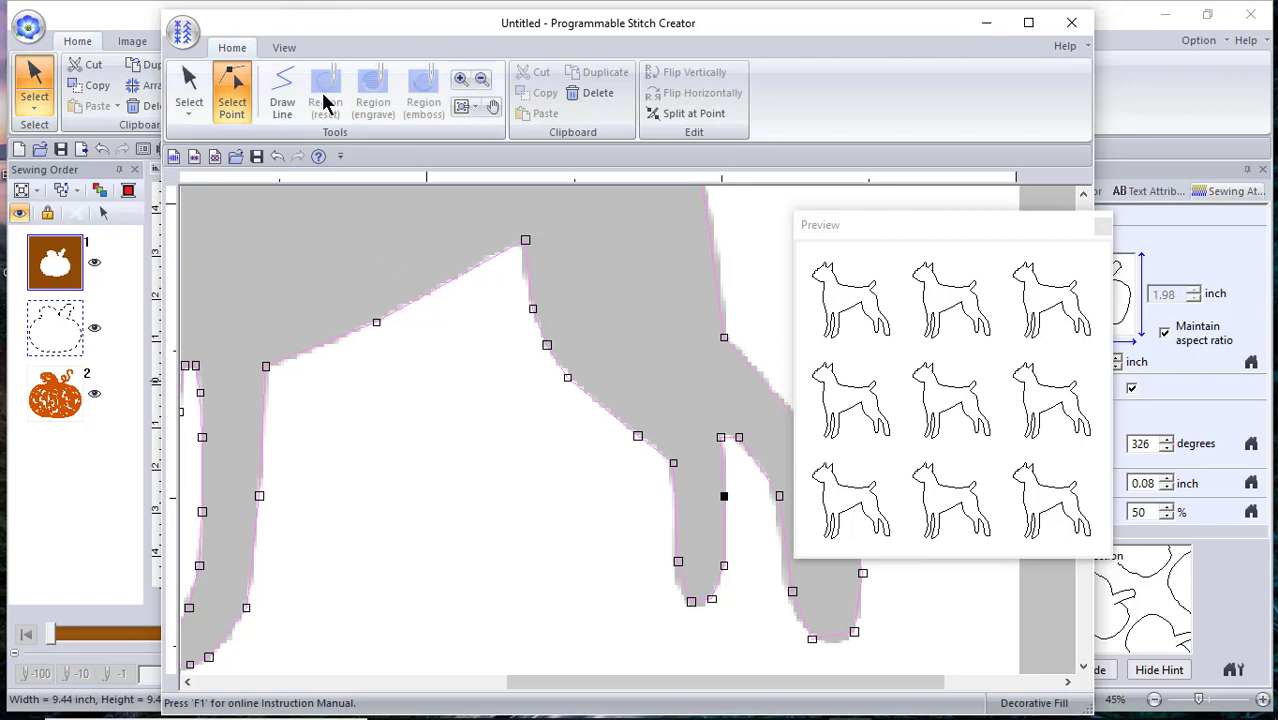
Step: Insert a point on the first front leg's back edge and fit the surrounding front-edge and back-edge points to the template
{"action": "left_click", "coordinate": [494, 108]}
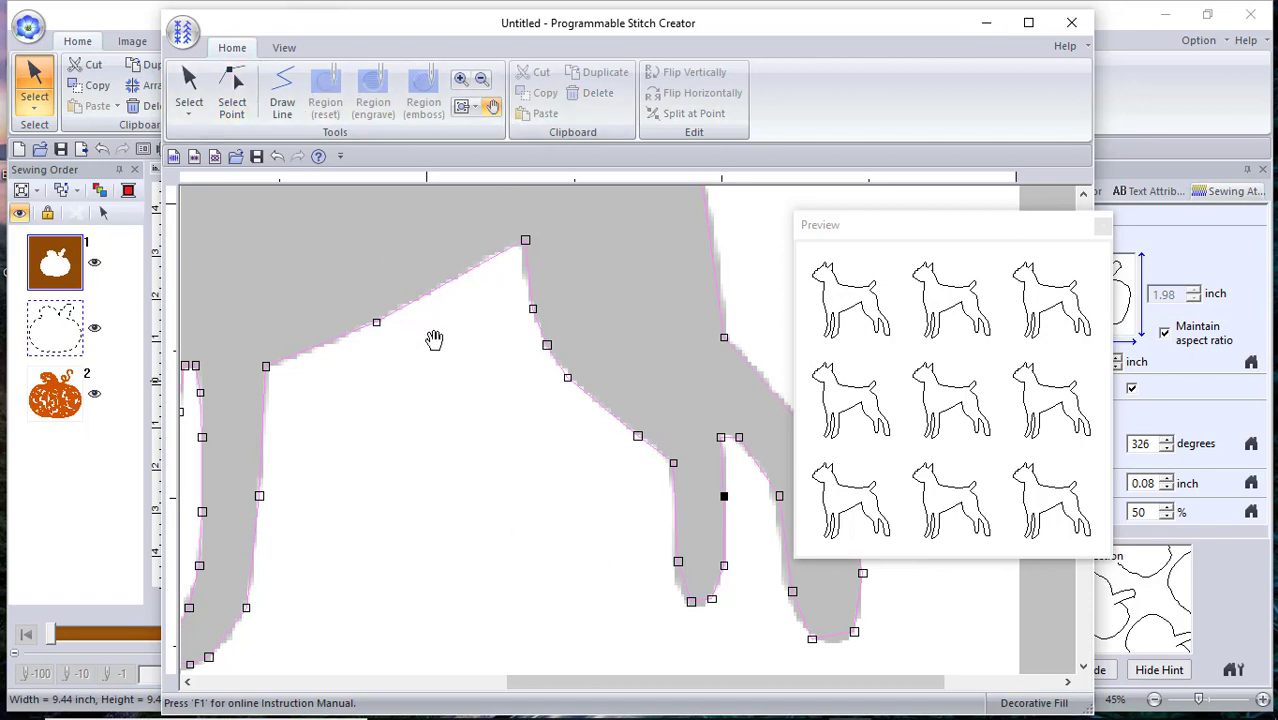
{"action": "left_click_drag", "start_coordinate": [345, 386], "coordinate": [660, 400]}
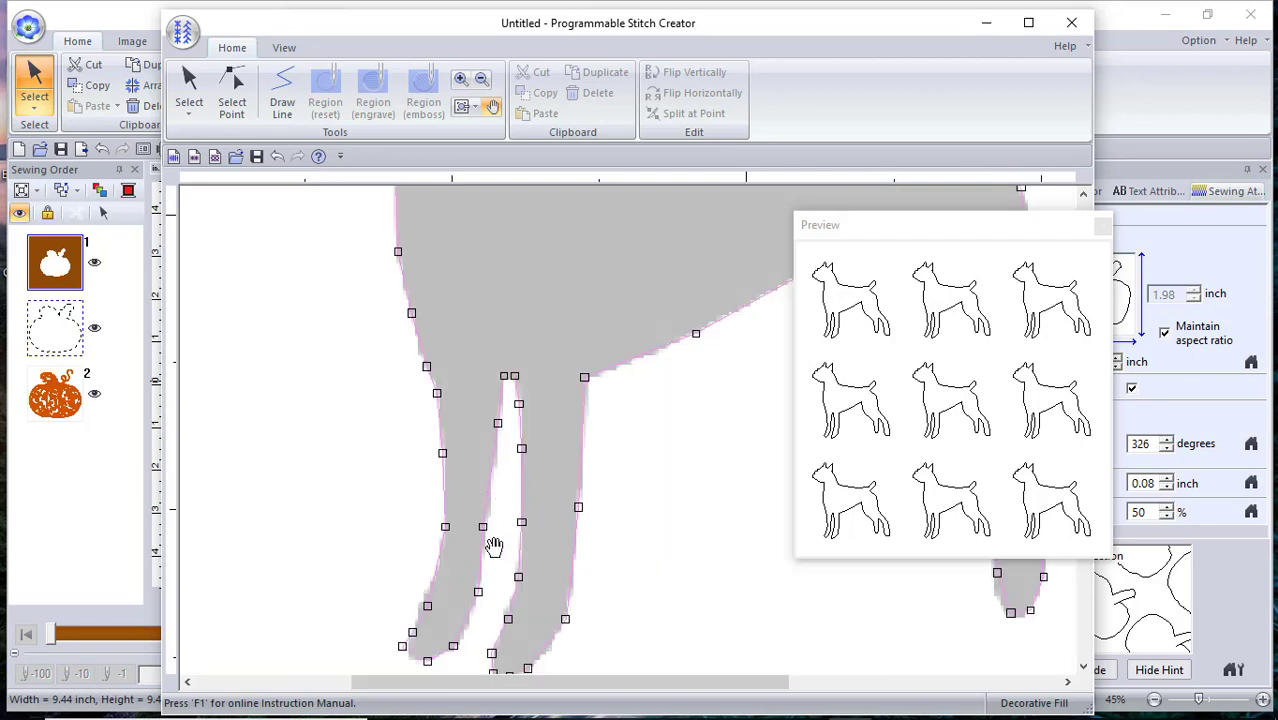
{"action": "left_click", "coordinate": [231, 95]}
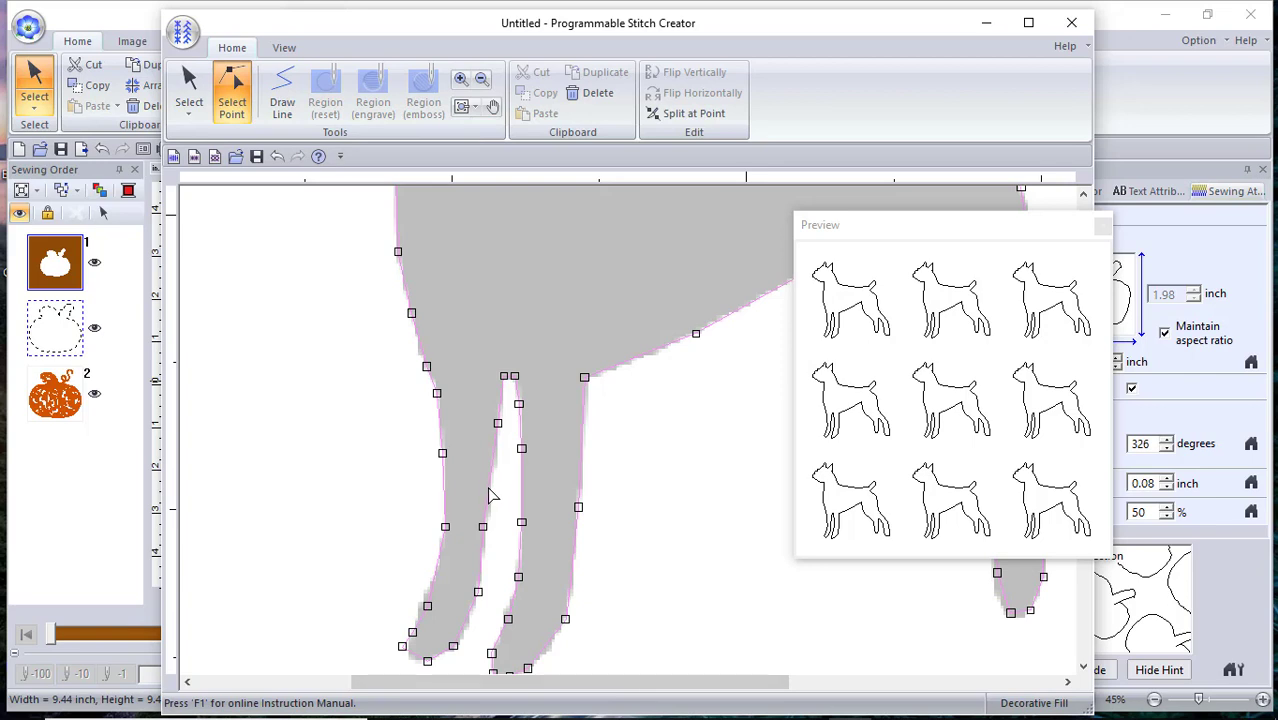
{"action": "left_click", "coordinate": [488, 489]}
{"action": "left_click_drag", "start_coordinate": [489, 488], "coordinate": [491, 492]}
{"action": "left_click", "coordinate": [484, 527]}
{"action": "left_click", "coordinate": [445, 527]}
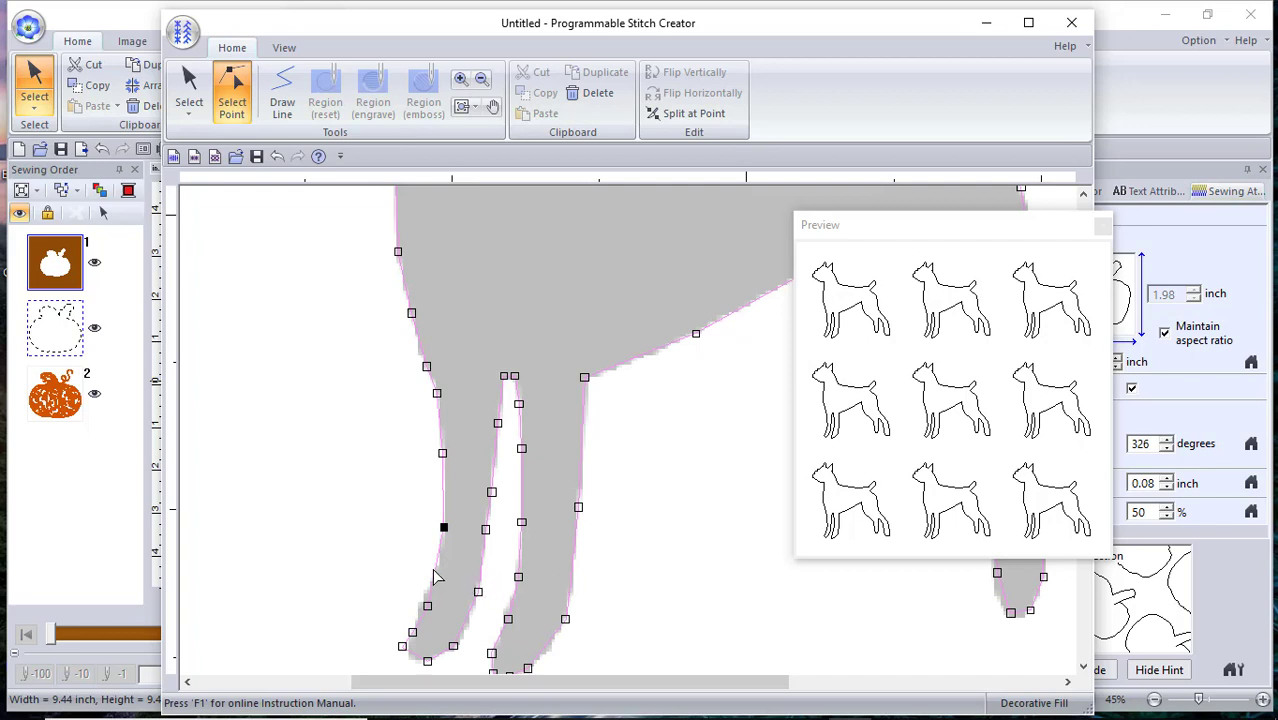
{"action": "left_click", "coordinate": [433, 571]}
{"action": "left_click", "coordinate": [427, 606]}
Step: Insert a point on the rump's back edge, move it outward to the template and fit the point below the tail base
{"action": "left_click", "coordinate": [492, 107]}
{"action": "left_click_drag", "start_coordinate": [650, 291], "coordinate": [560, 475]}
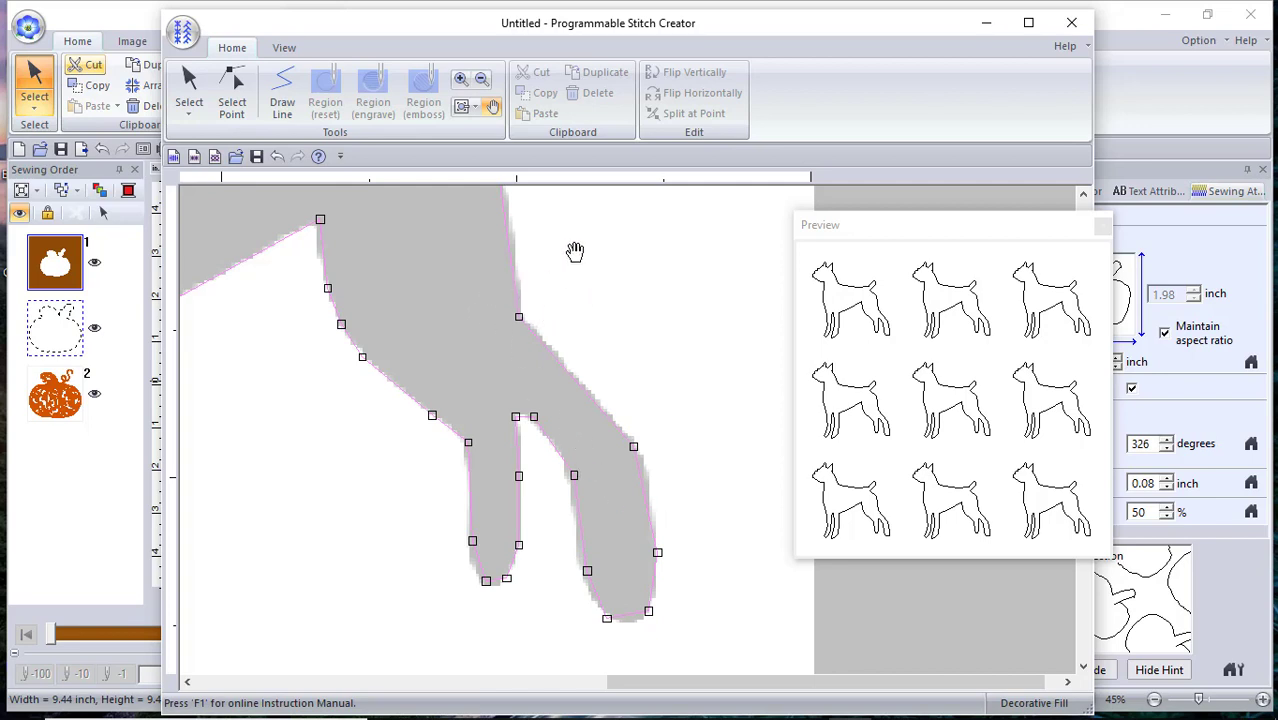
{"action": "left_click_drag", "start_coordinate": [414, 187], "coordinate": [440, 342]}
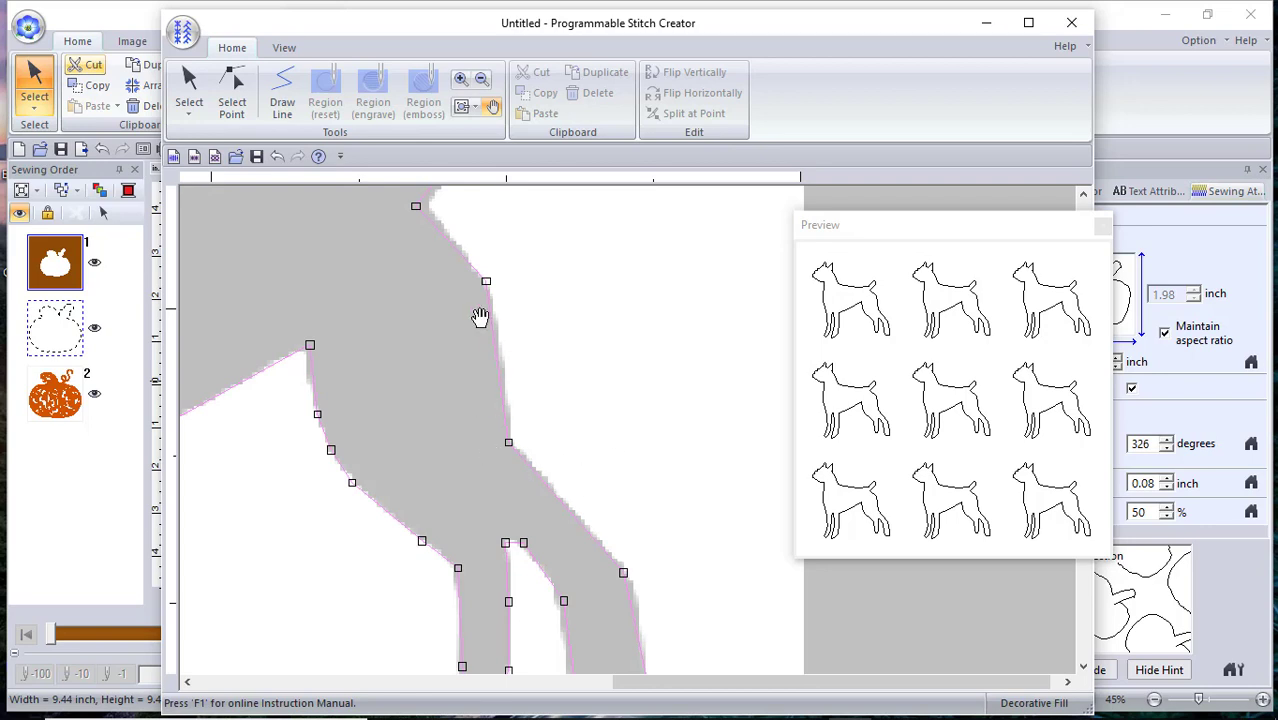
{"action": "left_click", "coordinate": [230, 102]}
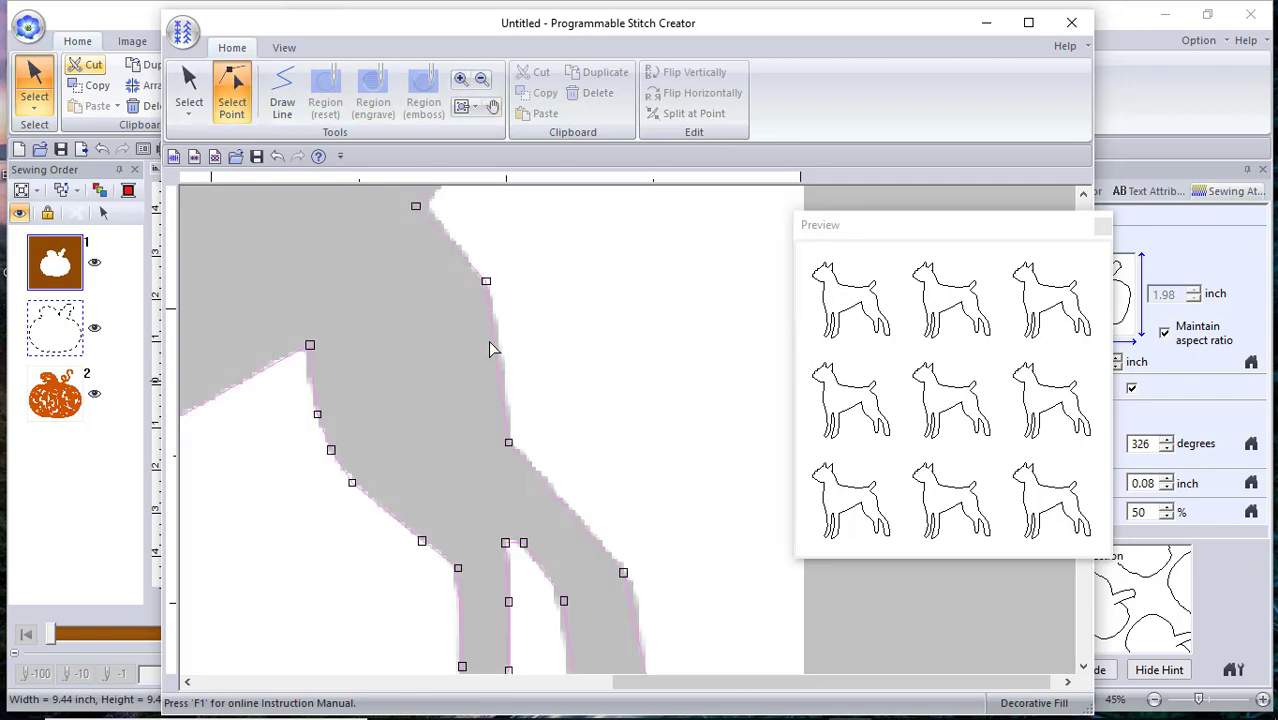
{"action": "left_click", "coordinate": [496, 341]}
{"action": "left_click_drag", "start_coordinate": [497, 343], "coordinate": [502, 341]}
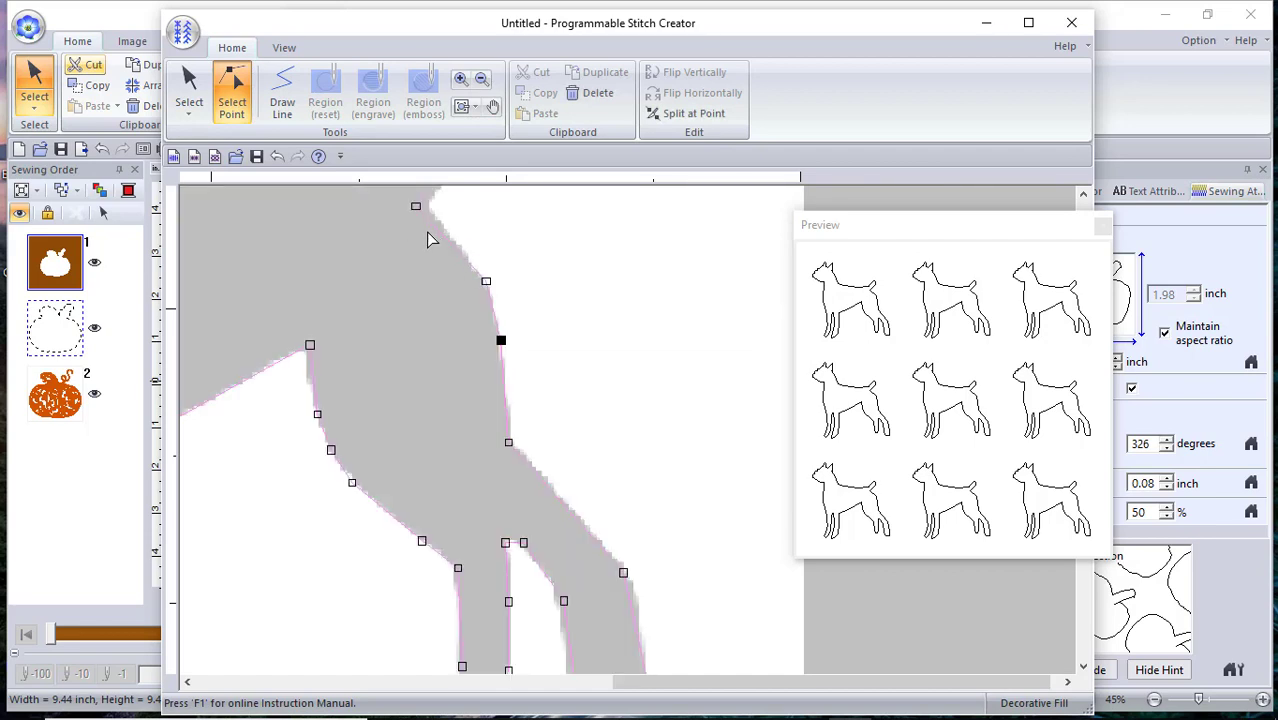
{"action": "left_click", "coordinate": [416, 208]}
{"action": "left_click_drag", "start_coordinate": [416, 207], "coordinate": [425, 206]}
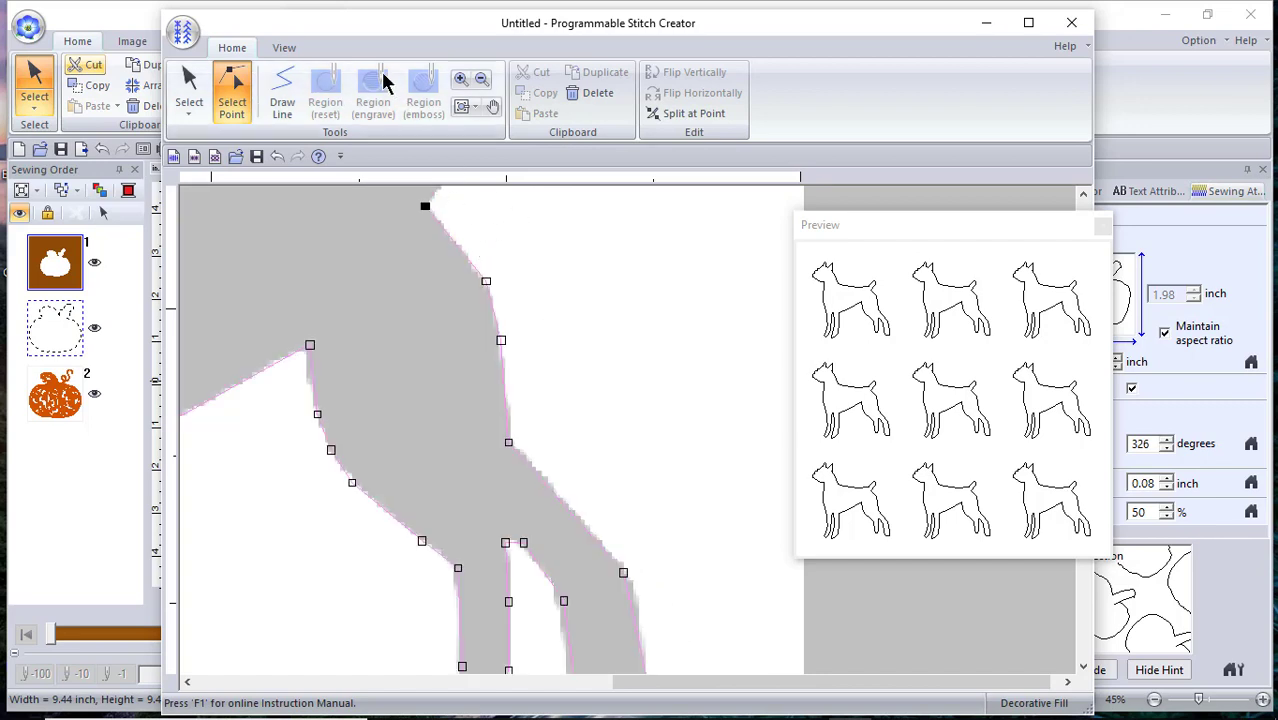
Step: Move the rear point of the tail tip inward onto the template edge
{"action": "left_click", "coordinate": [492, 106]}
{"action": "left_click_drag", "start_coordinate": [493, 231], "coordinate": [500, 396]}
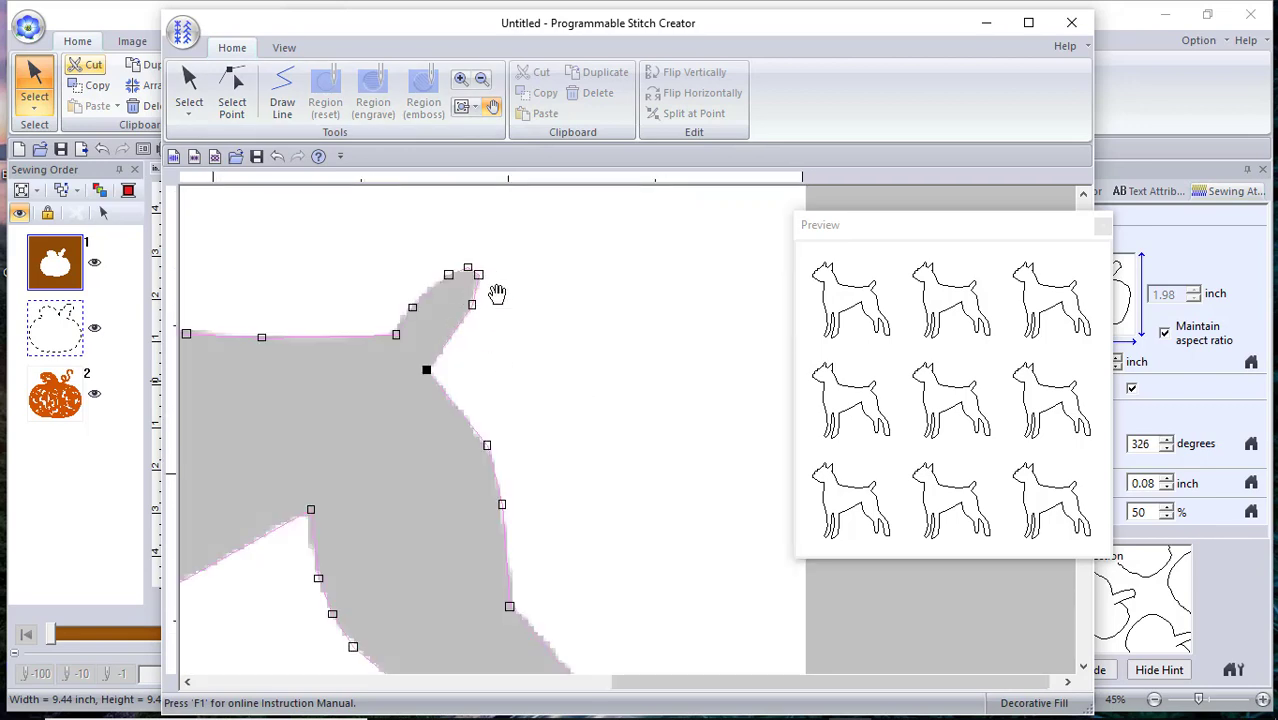
{"action": "left_click", "coordinate": [240, 100]}
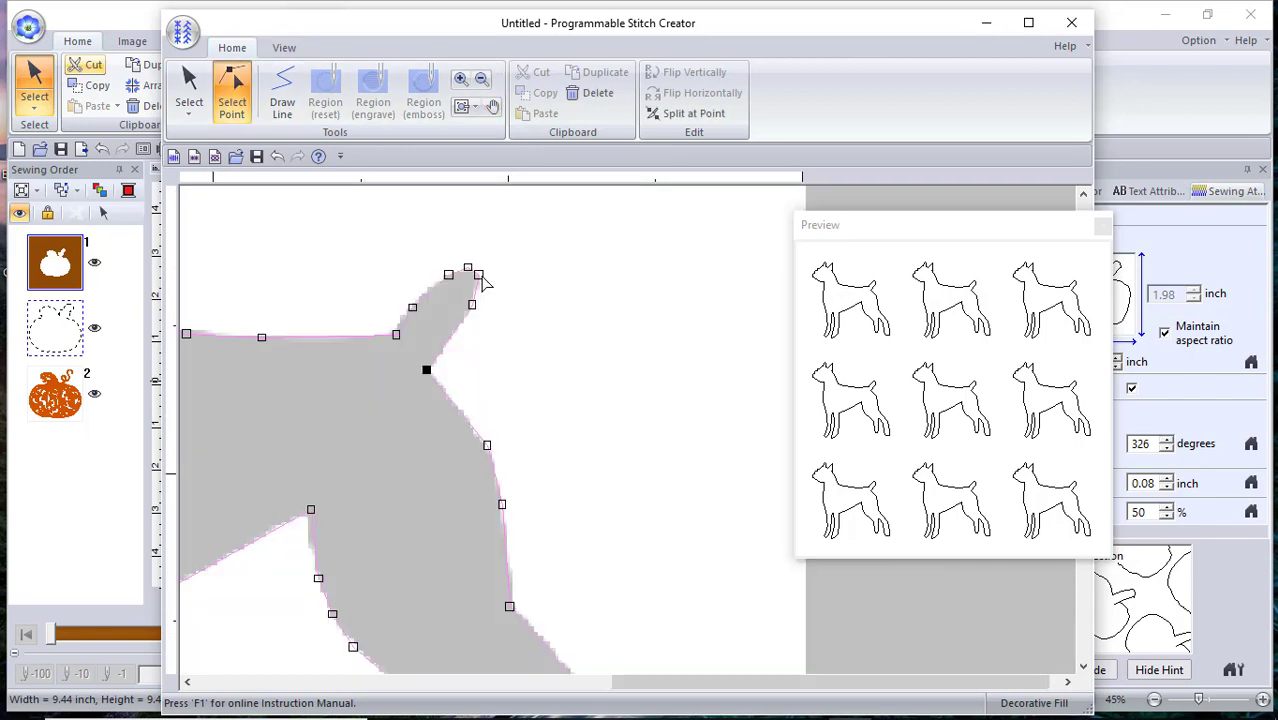
{"action": "left_click_drag", "start_coordinate": [477, 280], "coordinate": [474, 286]}
Step: Save the finished dog outline as a decorative fill pattern file named Boxer in the Pattern folder
{"action": "left_click", "coordinate": [490, 107]}
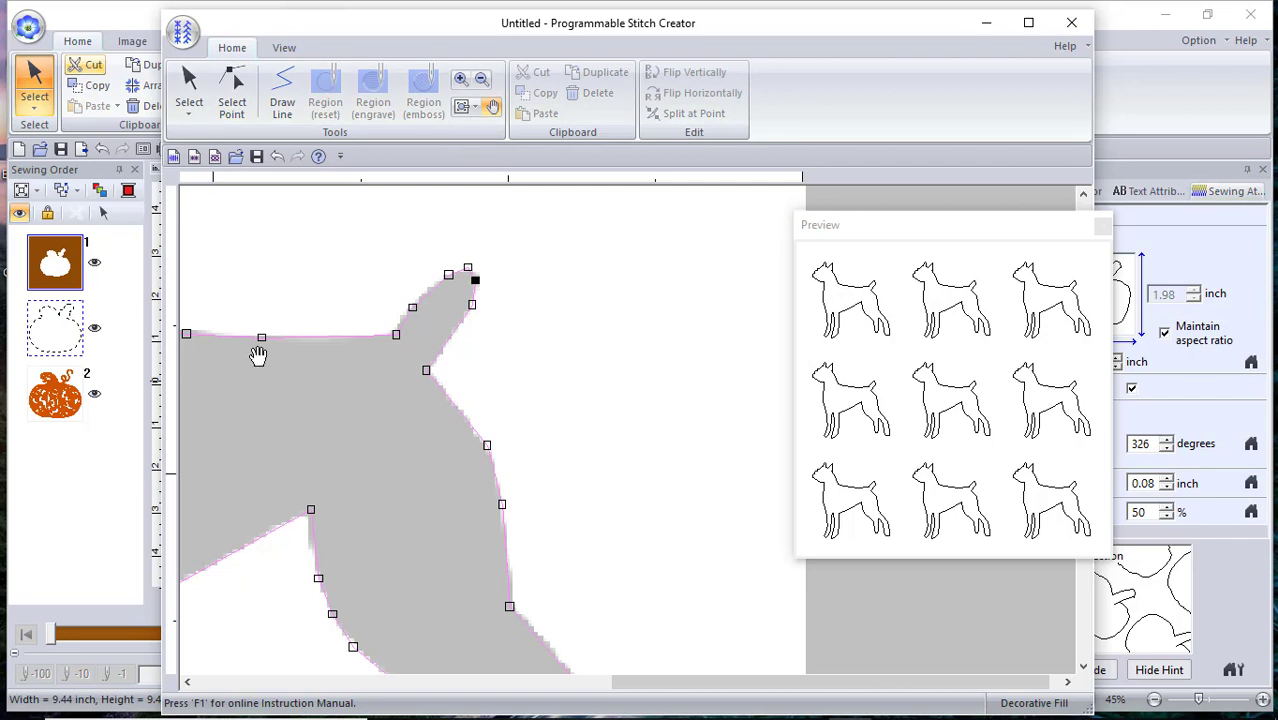
{"action": "left_click_drag", "start_coordinate": [258, 355], "coordinate": [625, 425]}
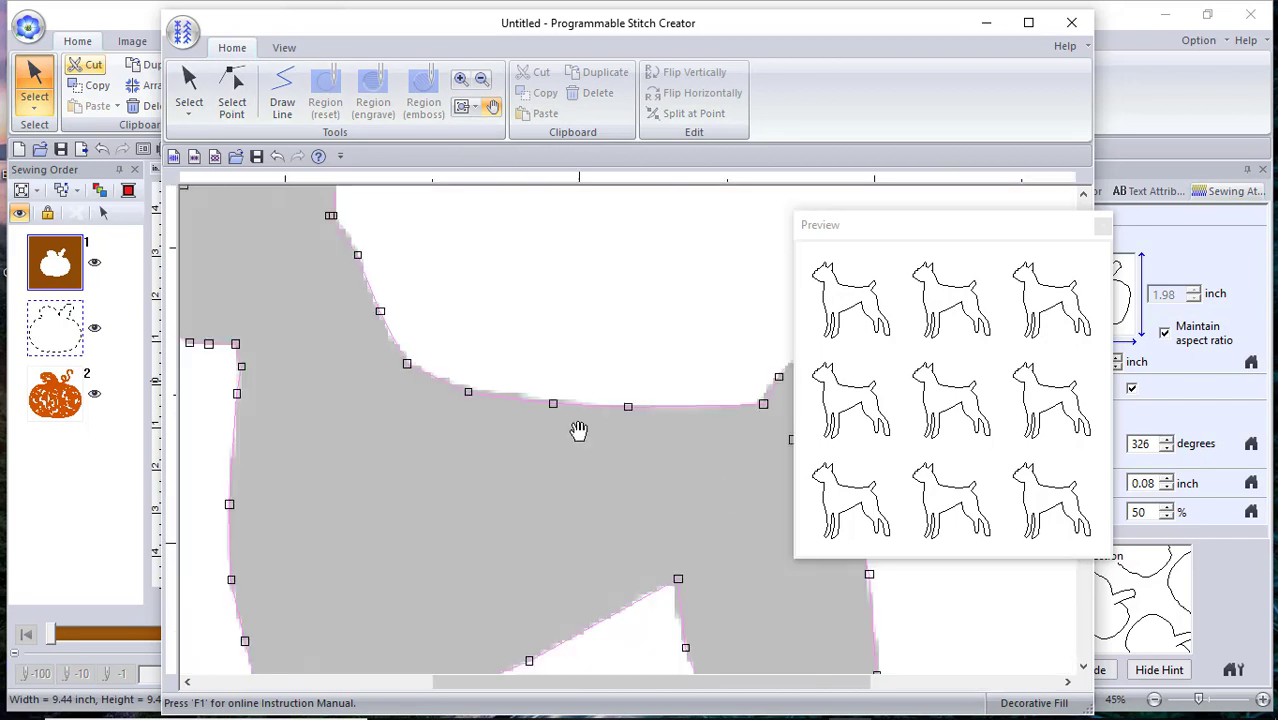
{"action": "left_click", "coordinate": [481, 80]}
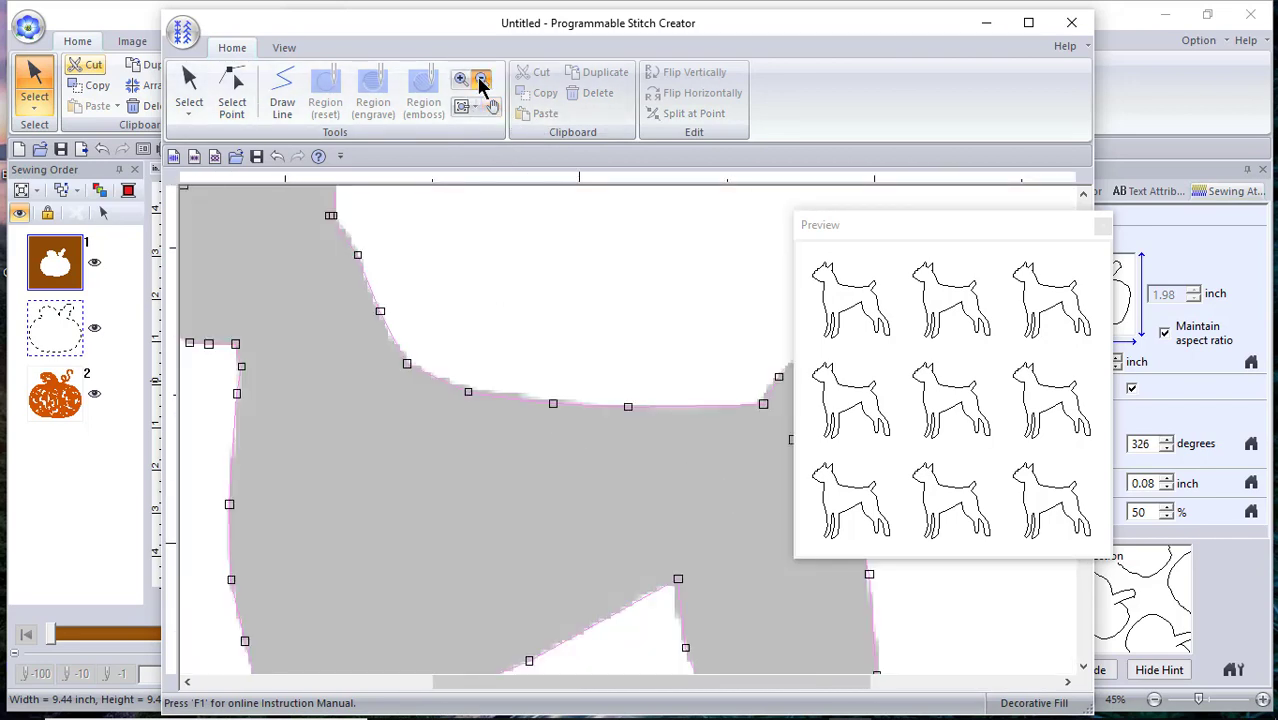
{"action": "left_click", "coordinate": [313, 331]}
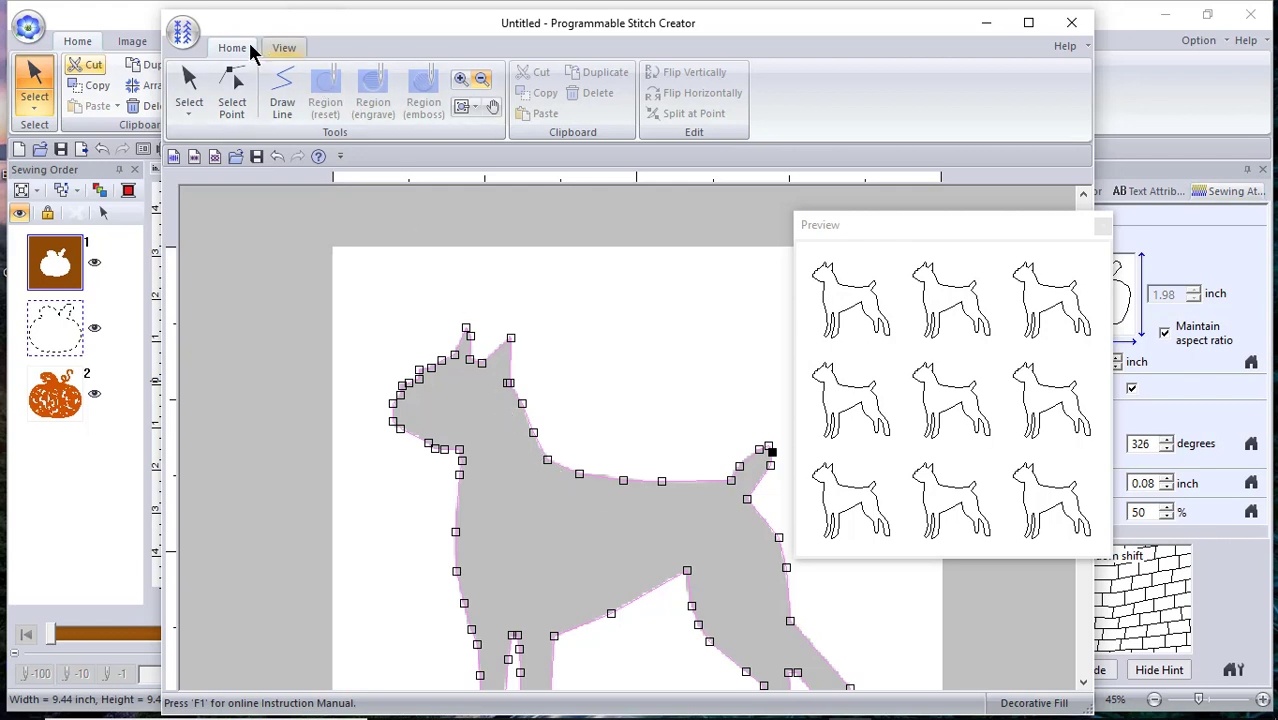
{"action": "left_click", "coordinate": [182, 33]}
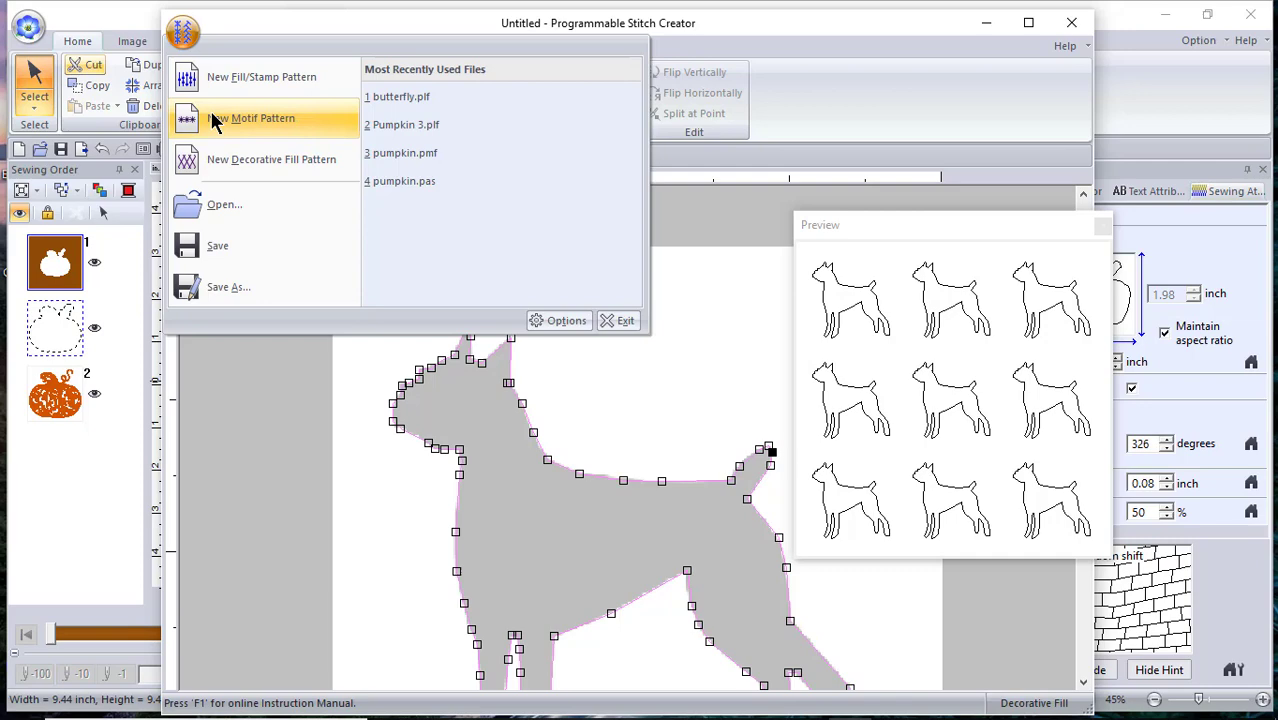
{"action": "left_click", "coordinate": [217, 245]}
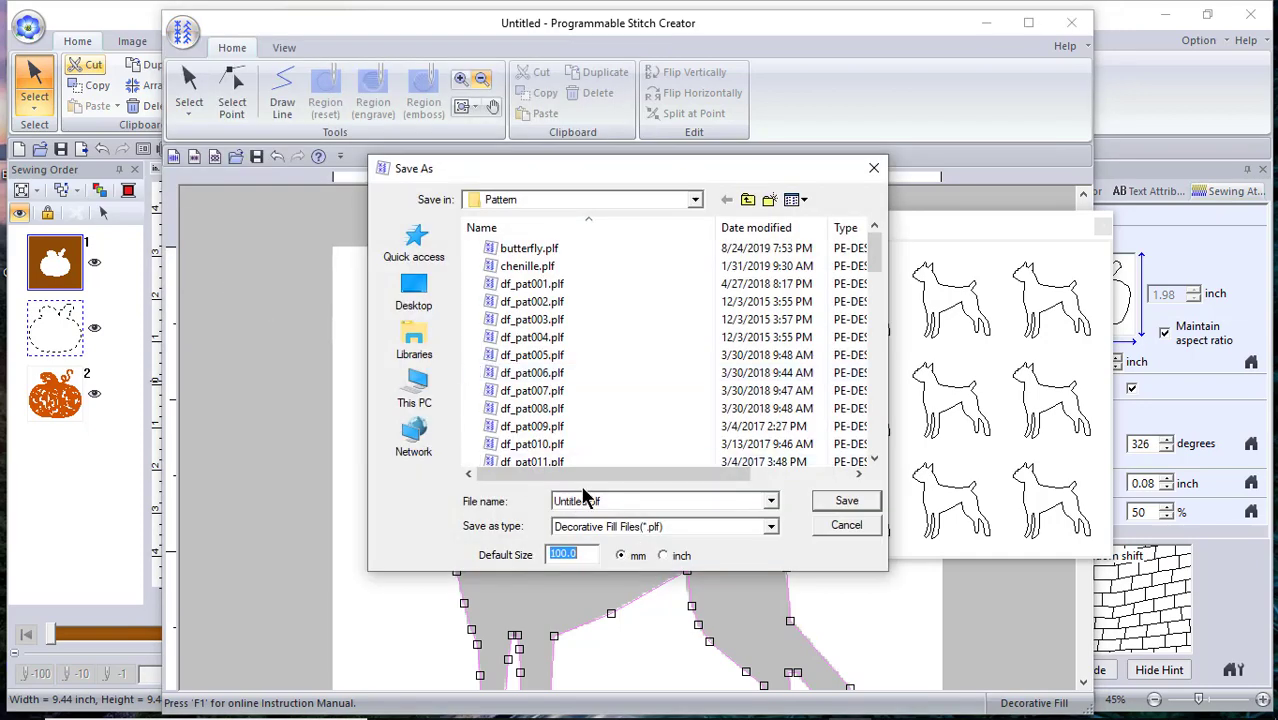
{"action": "left_click_drag", "start_coordinate": [613, 501], "coordinate": [472, 504]}
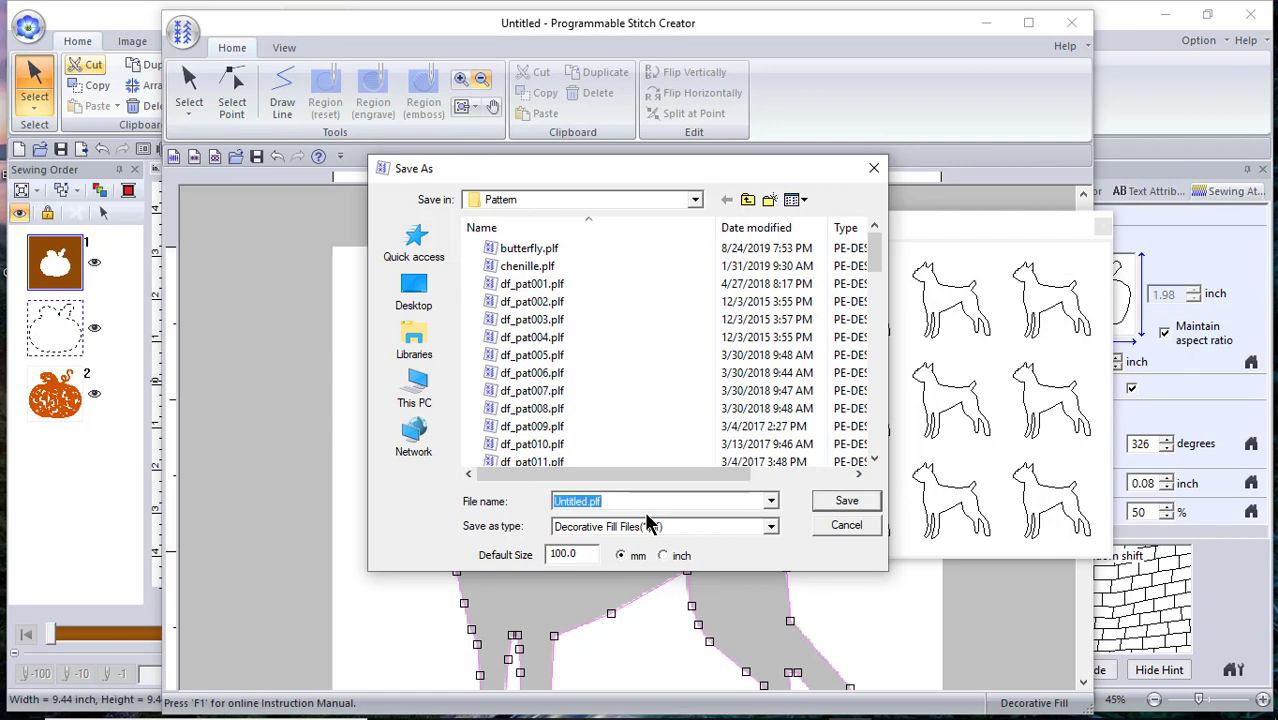
{"action": "type", "text": "B"}
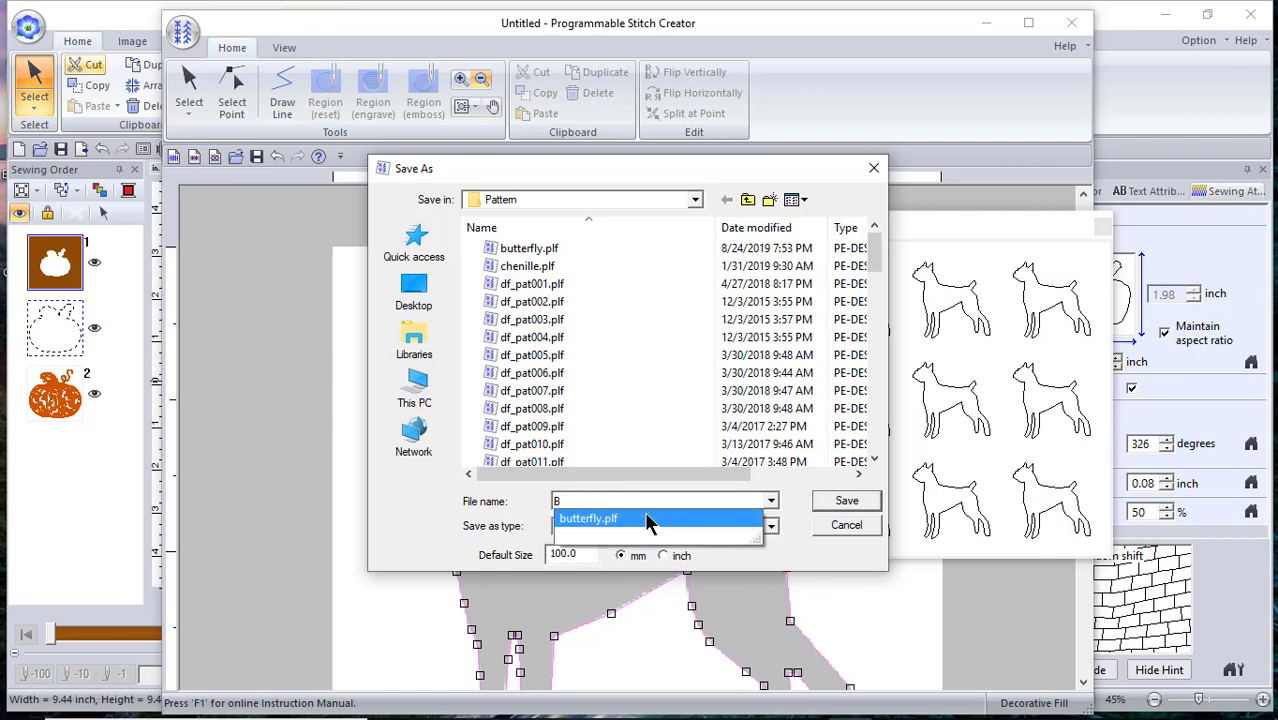
{"action": "type", "text": "oxer"}
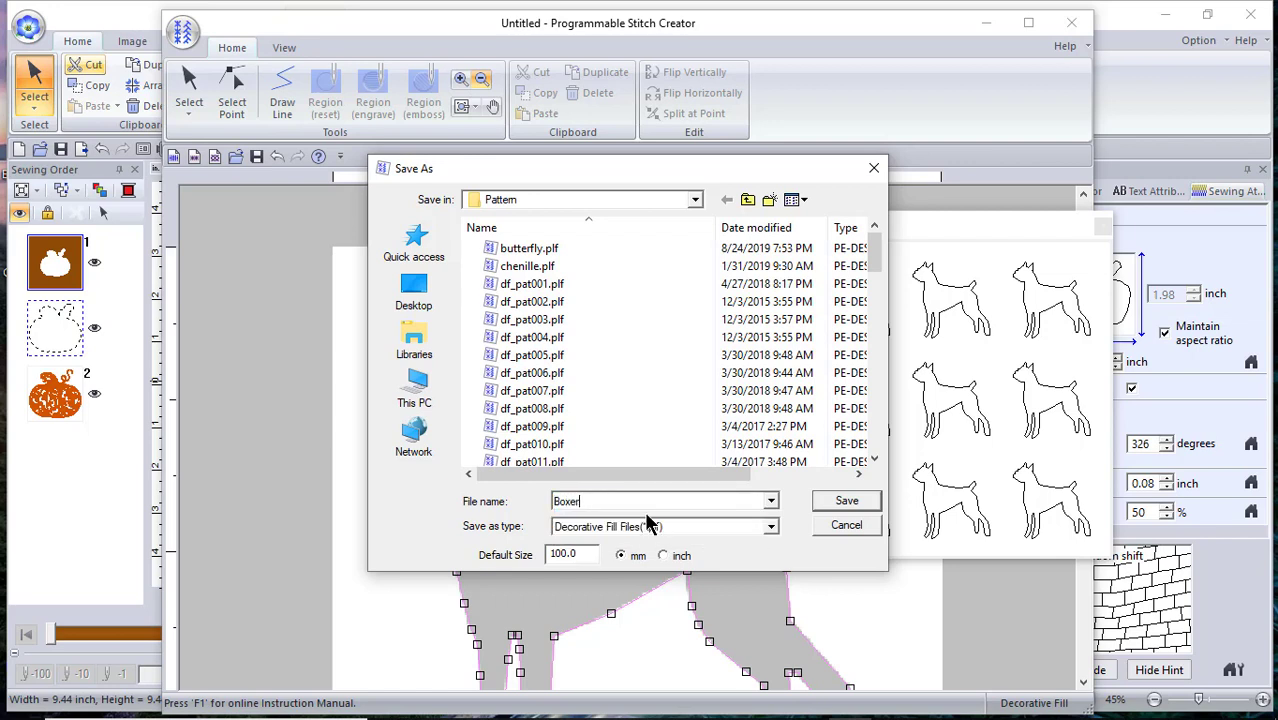
{"action": "left_click", "coordinate": [849, 500]}
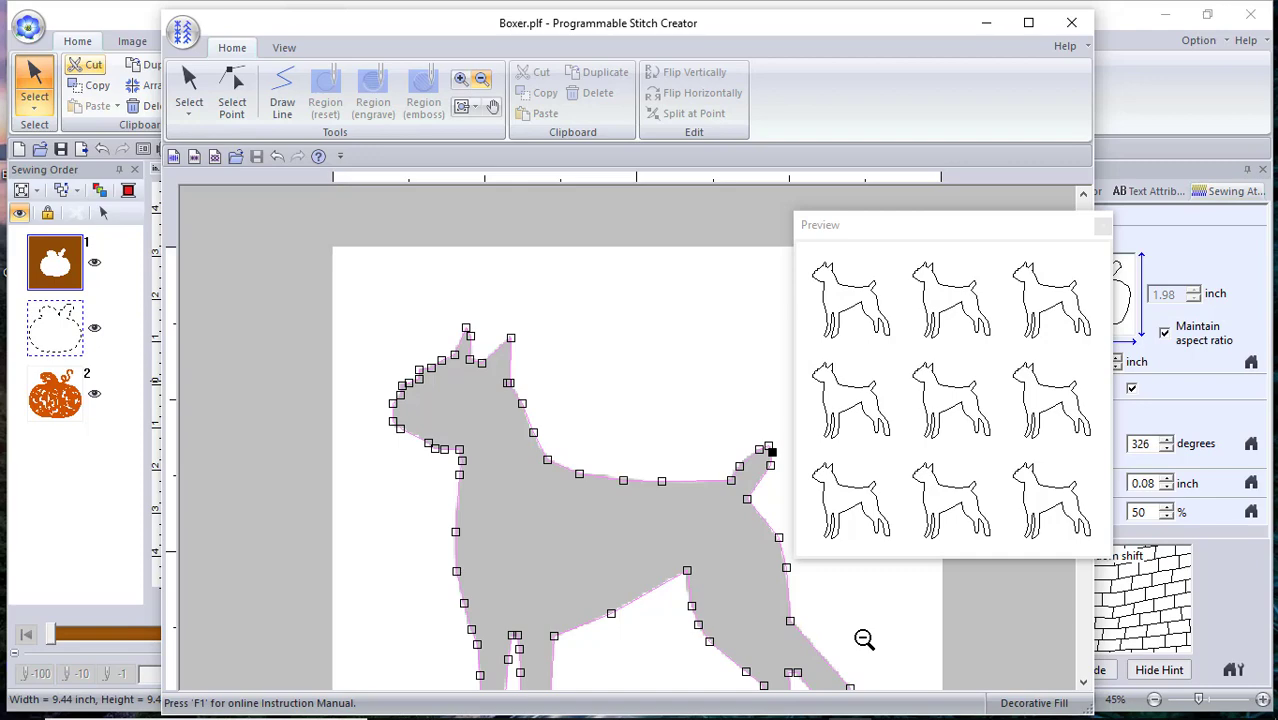
Step: Close Programmable Stitch Creator and clear the pumpkin design to an empty page without saving its changes
{"action": "left_click", "coordinate": [1074, 24]}
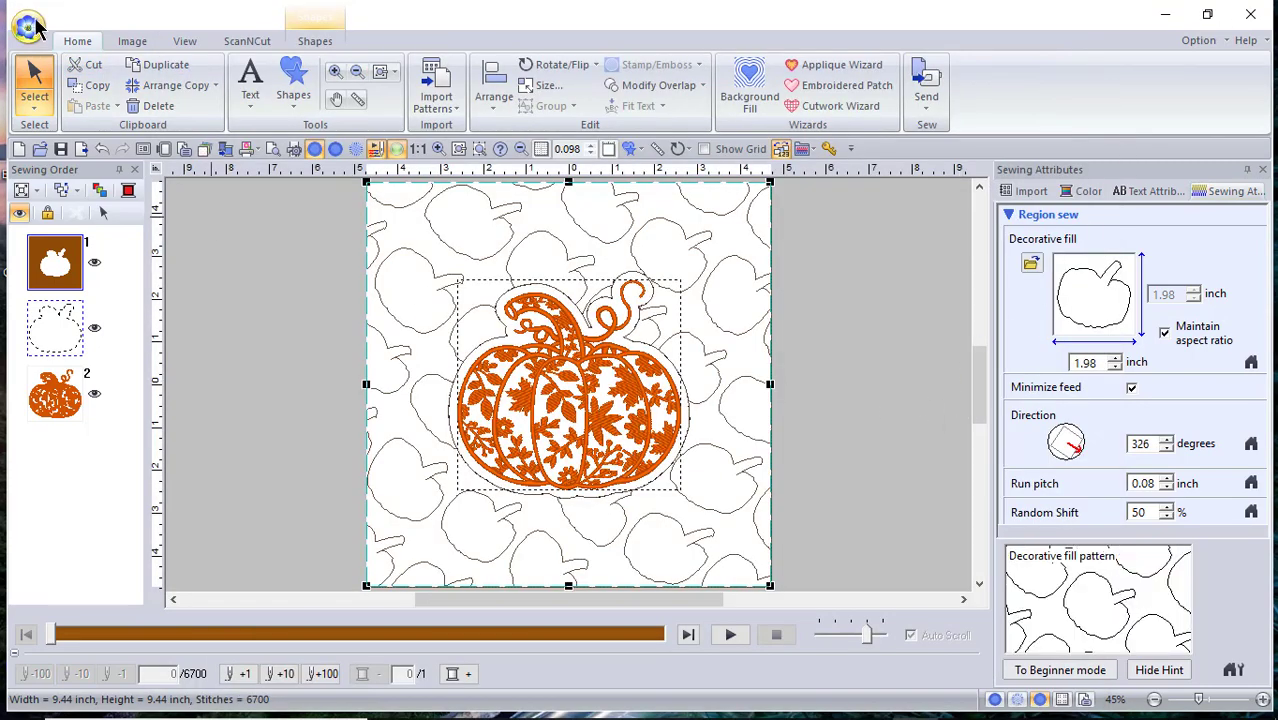
{"action": "left_click", "coordinate": [30, 28]}
{"action": "left_click", "coordinate": [430, 534]}
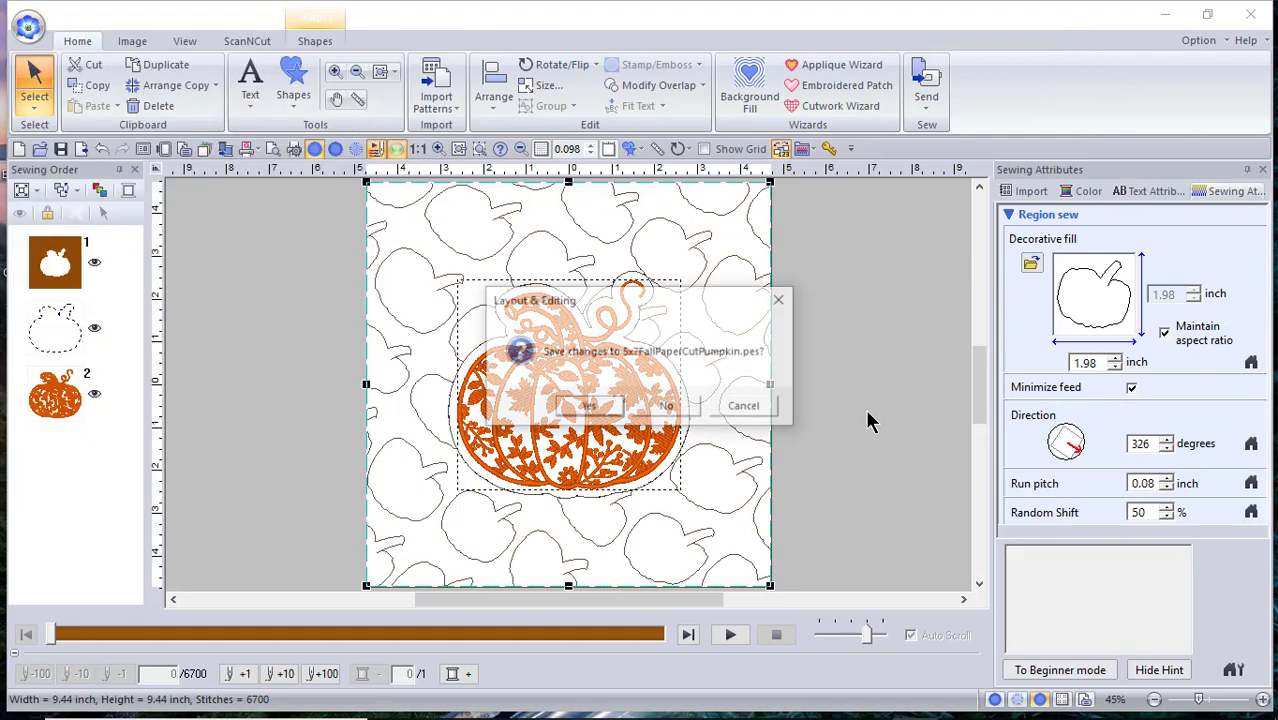
{"action": "left_click", "coordinate": [667, 407]}
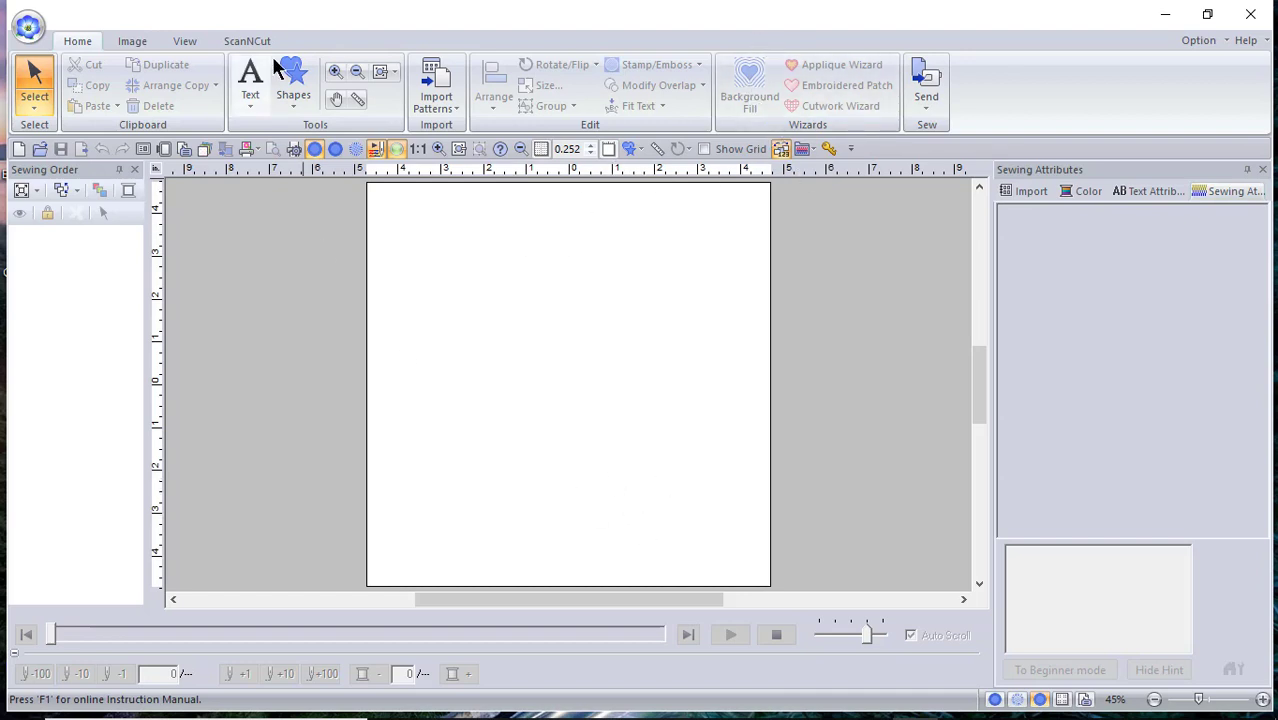
Step: Add a first name as a normal text object, starting slightly left of the empty page's centre
{"action": "left_click", "coordinate": [297, 84]}
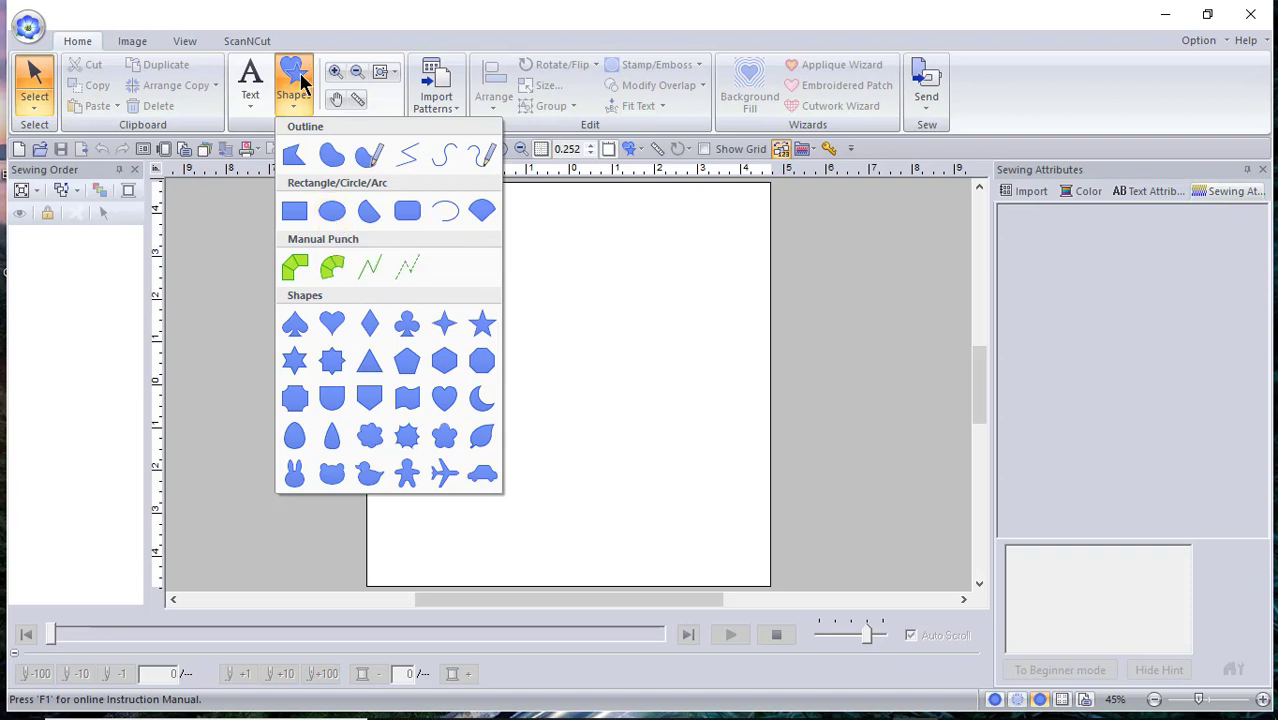
{"action": "left_click", "coordinate": [249, 88]}
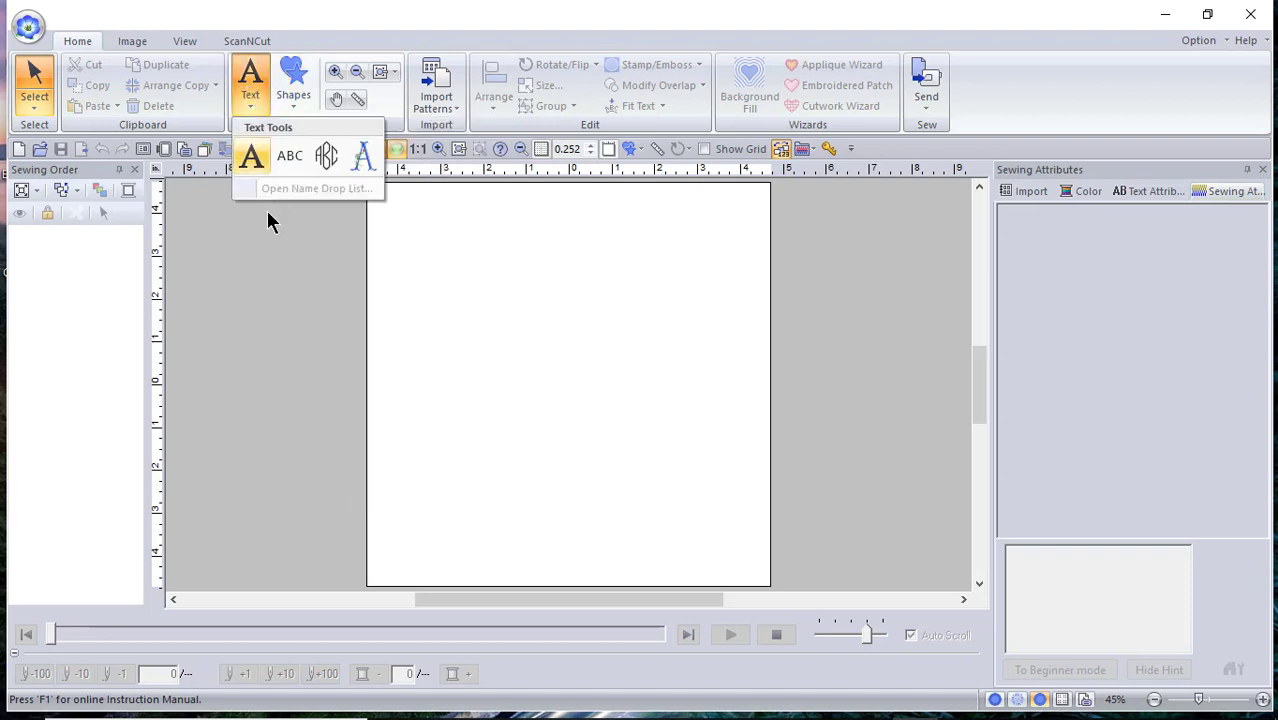
{"action": "left_click", "coordinate": [249, 160]}
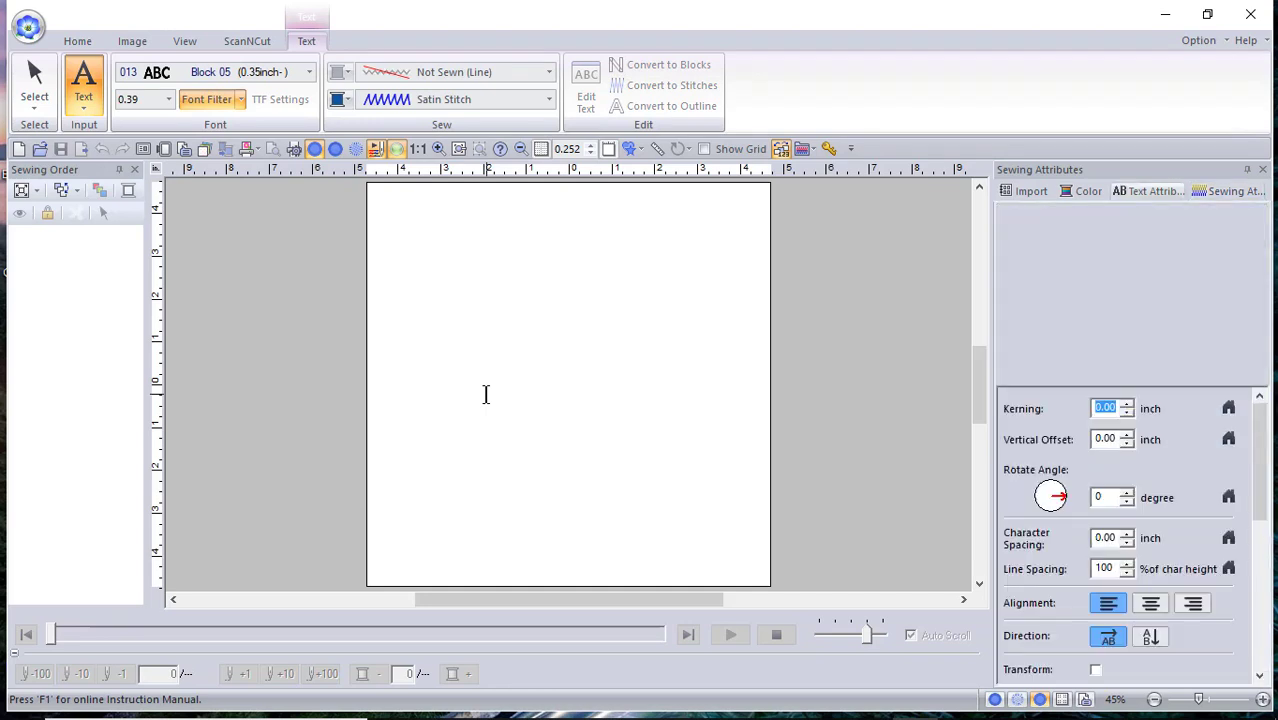
{"action": "left_click", "coordinate": [522, 434]}
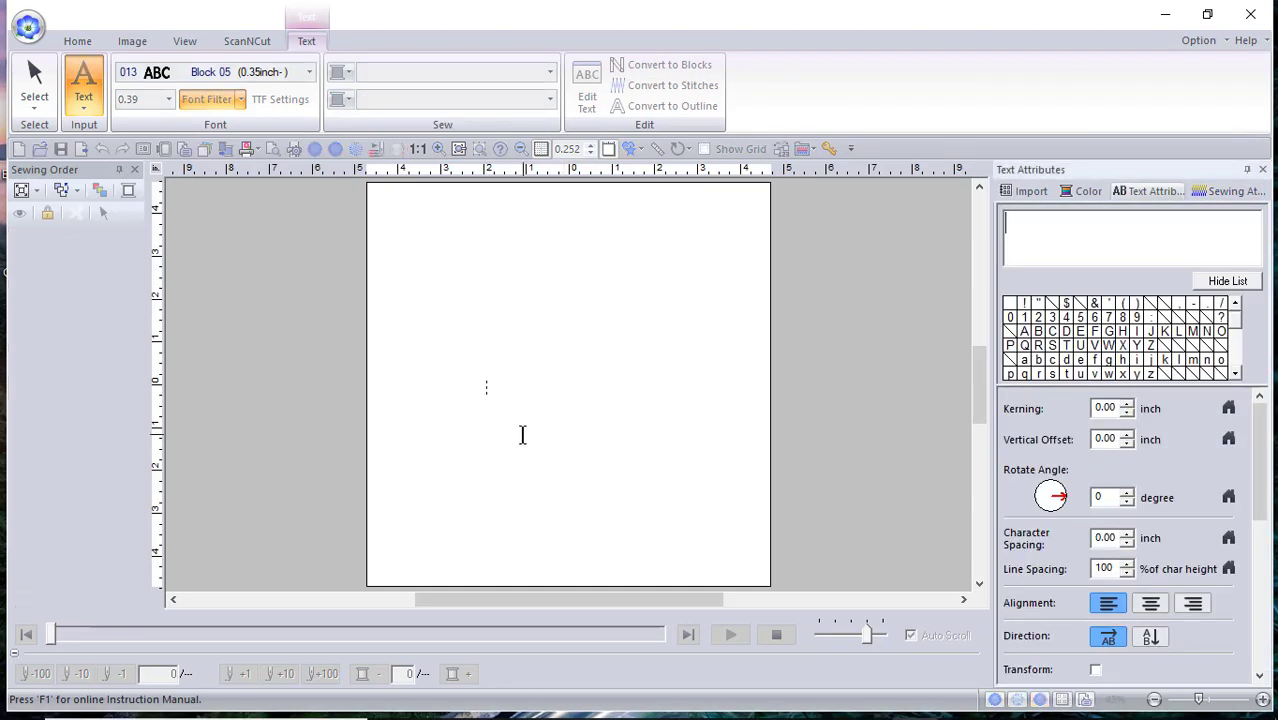
{"action": "type", "text": "Cassie"}
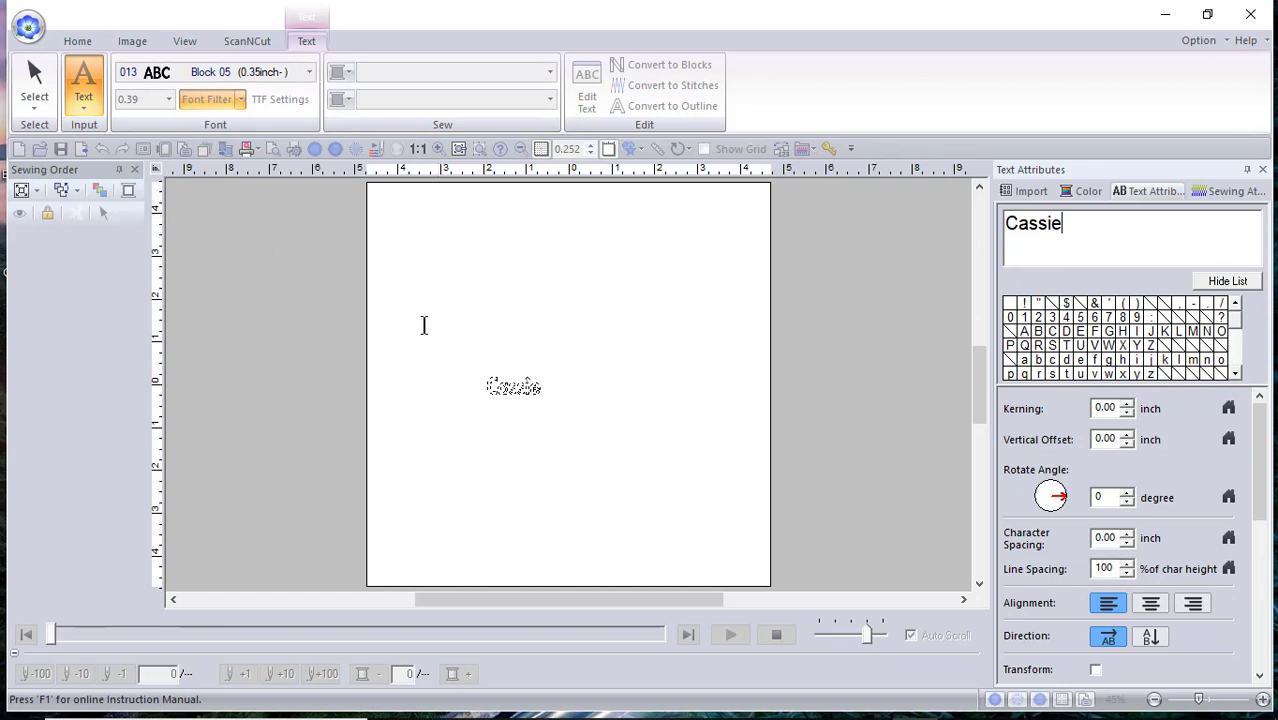
{"action": "key", "text": "Return"}
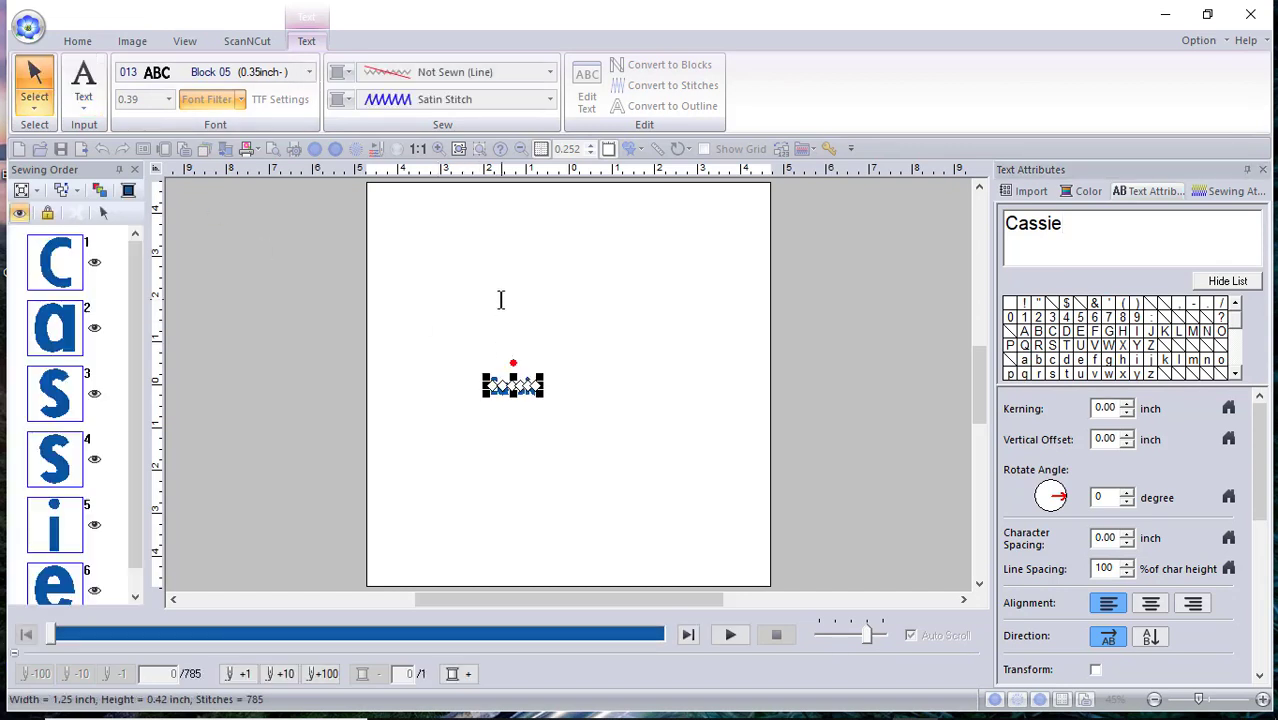
Step: Try the Serif 03 font on the name text and switch it back to Block 05
{"action": "left_click", "coordinate": [309, 73]}
{"action": "left_click", "coordinate": [309, 73]}
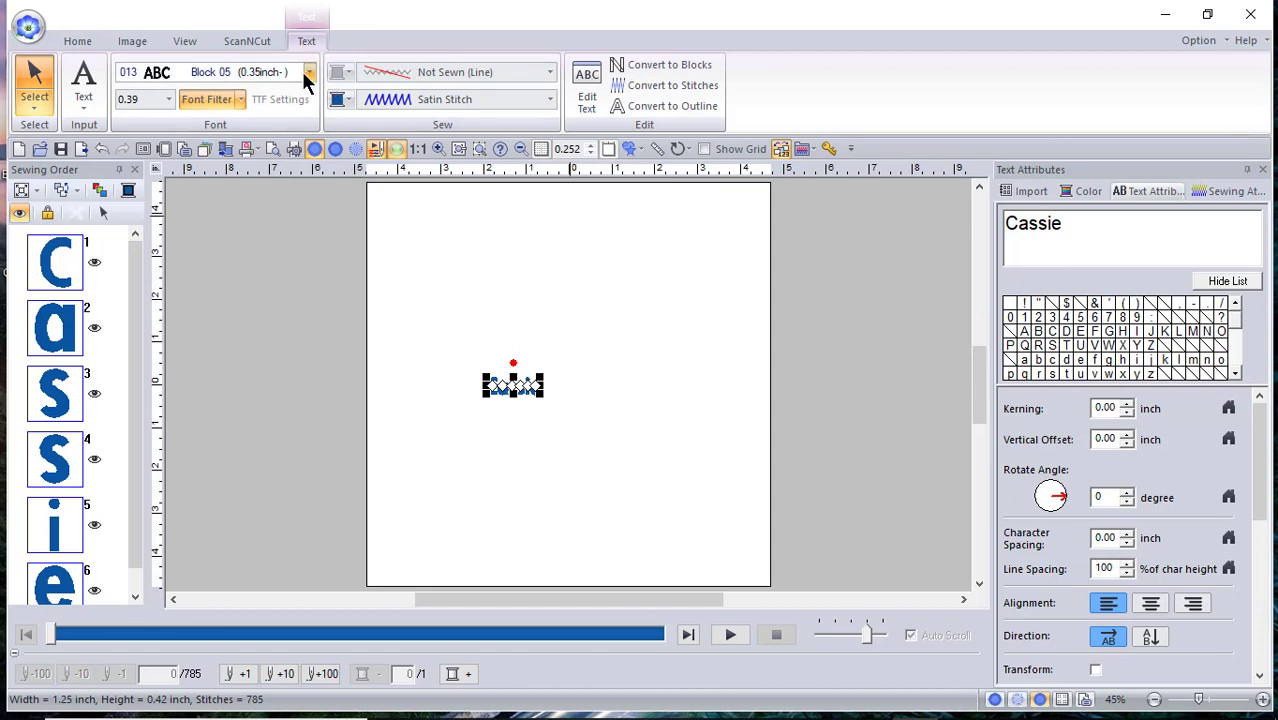
{"action": "left_click", "coordinate": [309, 73]}
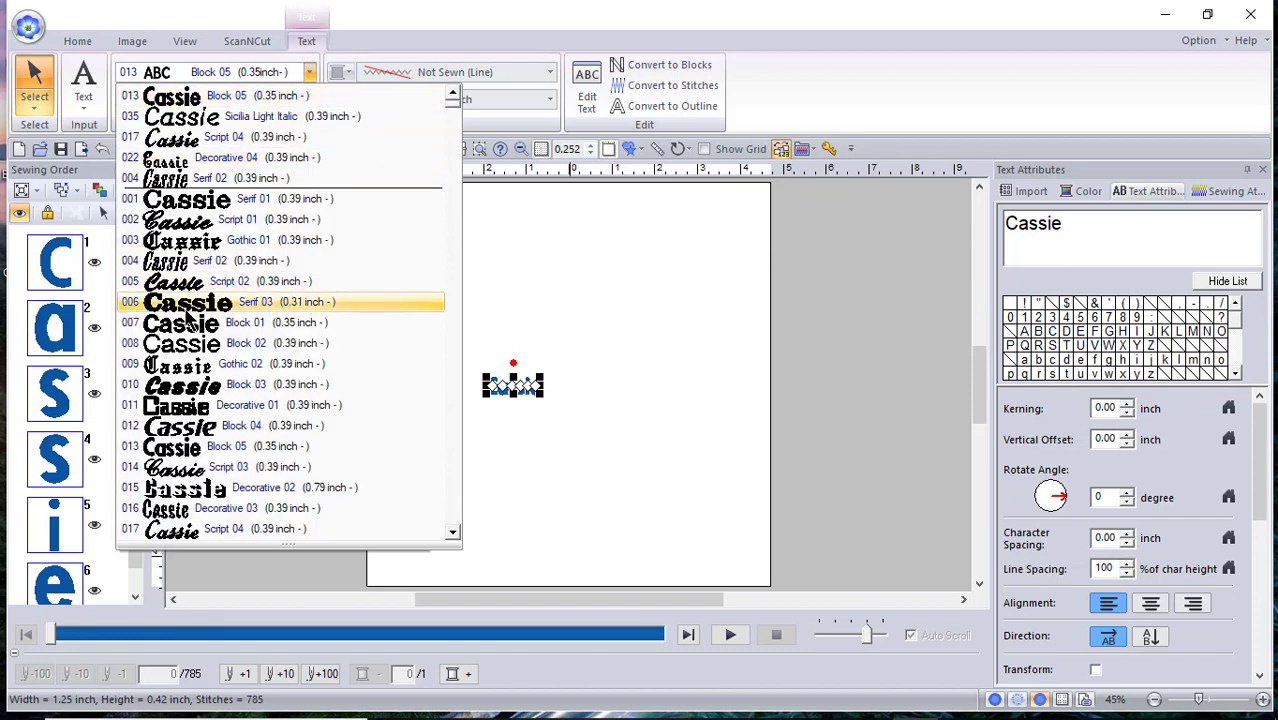
{"action": "left_click", "coordinate": [190, 304]}
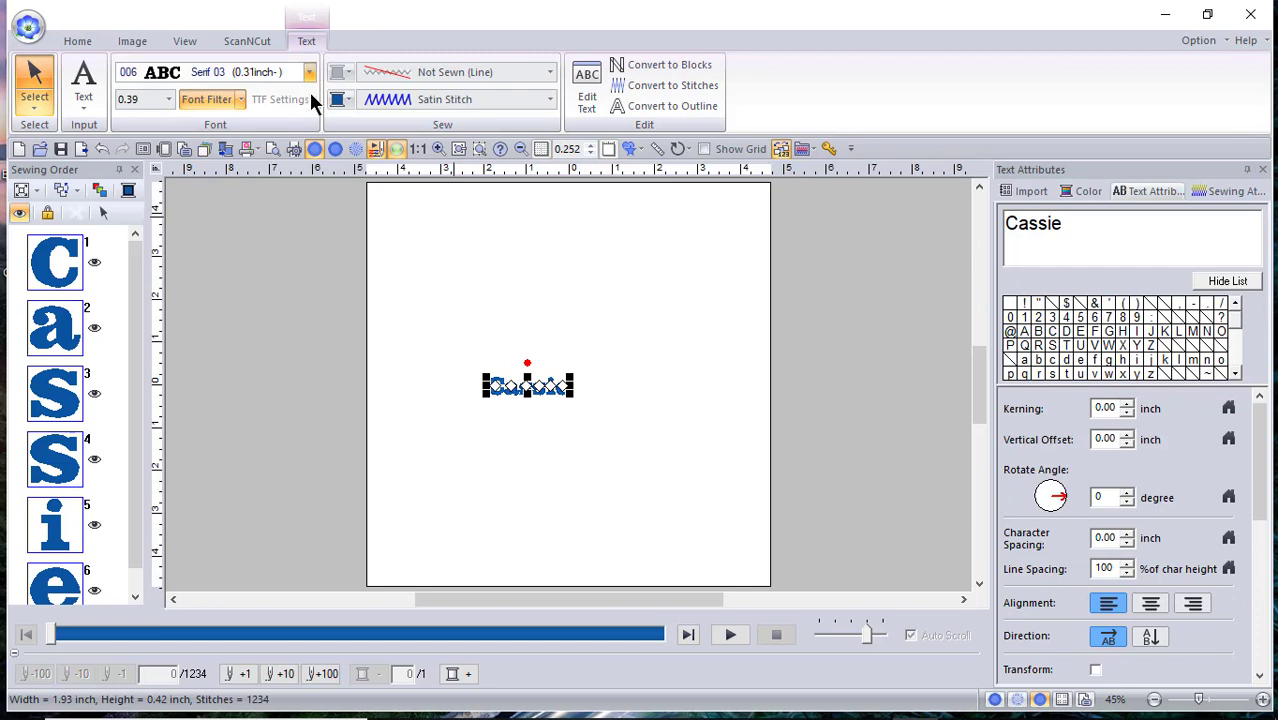
{"action": "left_click", "coordinate": [310, 75]}
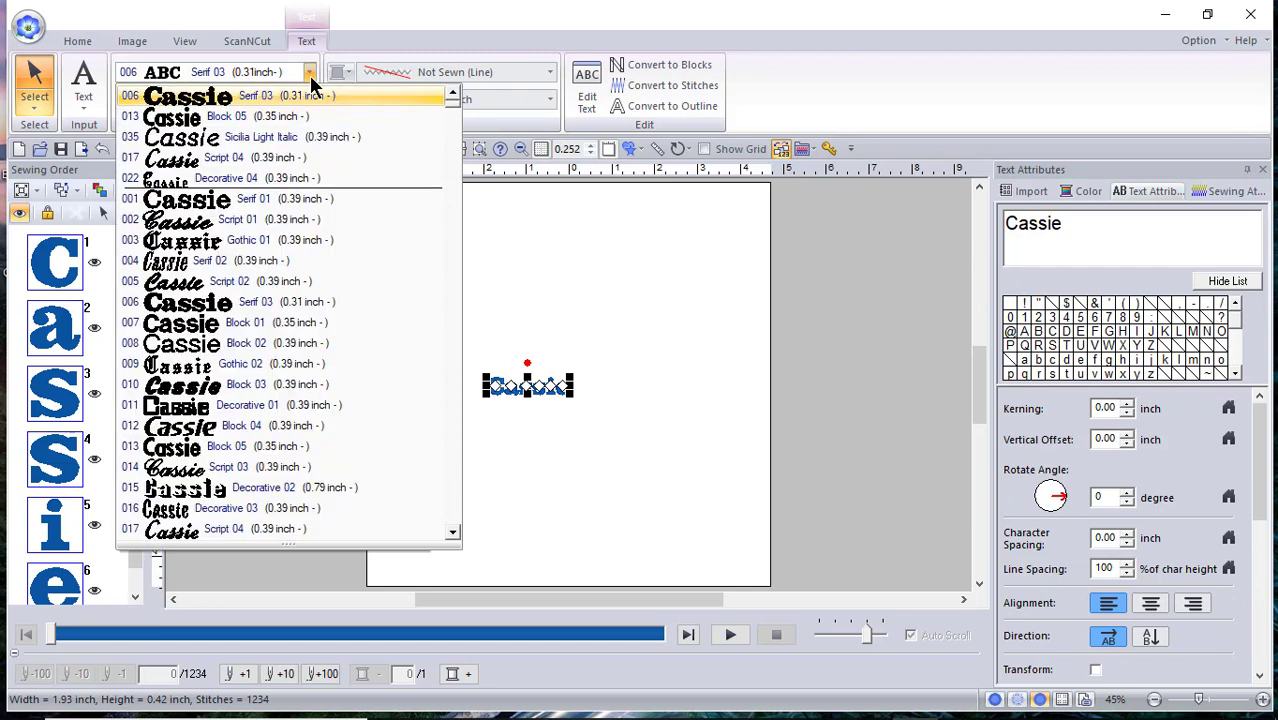
{"action": "left_click", "coordinate": [212, 455]}
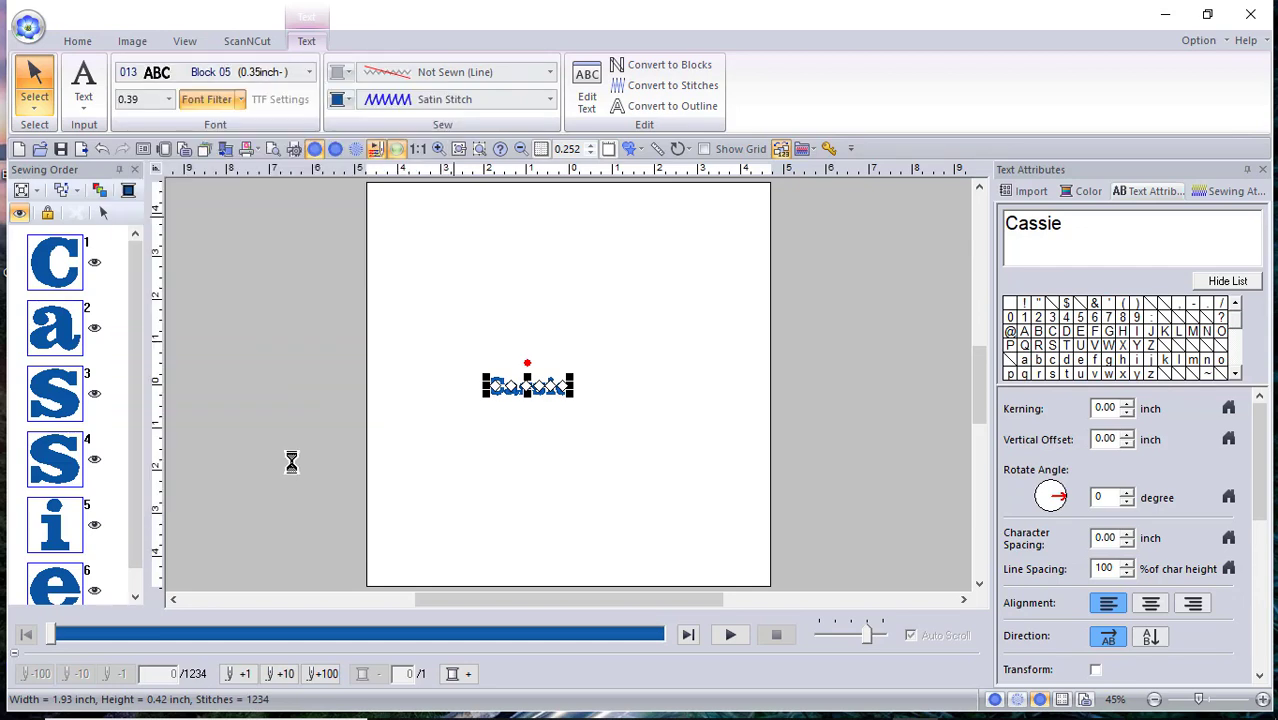
Step: Set the name text's size to 1.20 inch and deselect it
{"action": "left_click", "coordinate": [169, 96]}
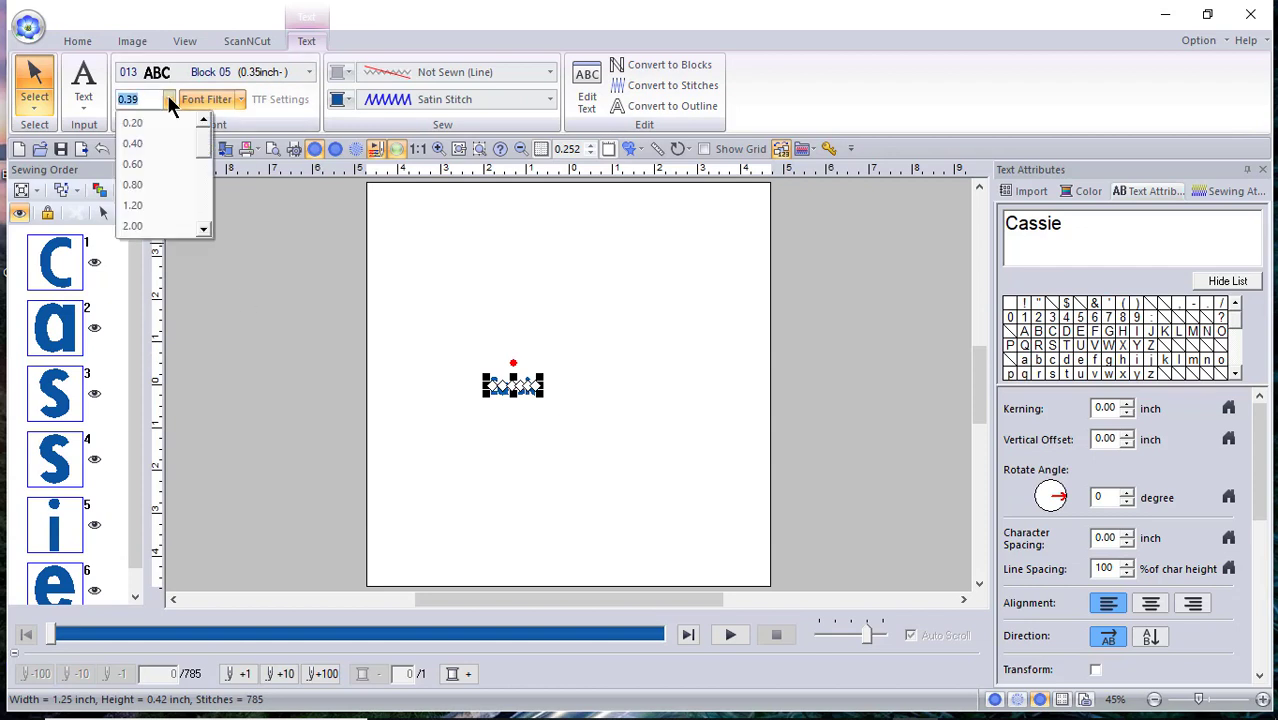
{"action": "left_click", "coordinate": [158, 205]}
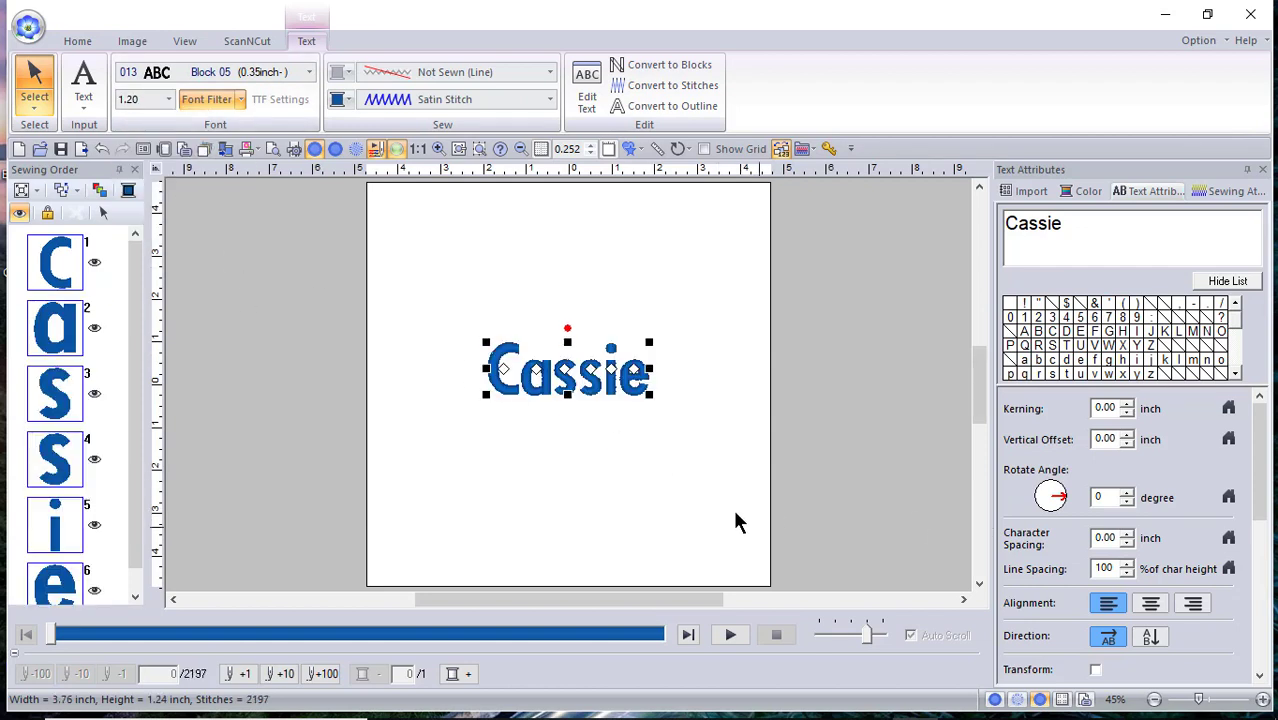
{"action": "left_click", "coordinate": [630, 528]}
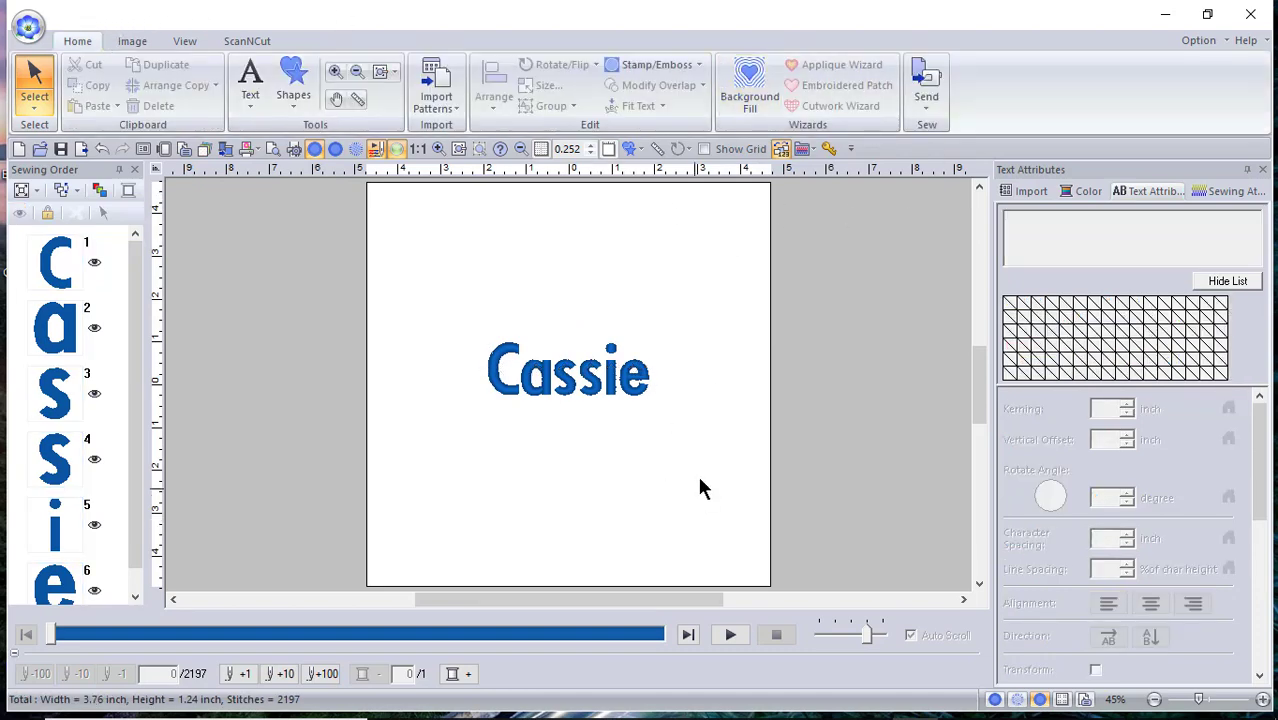
Step: Create a Decorative Fill background around the name text using the Boxer pattern
{"action": "left_click", "coordinate": [750, 92]}
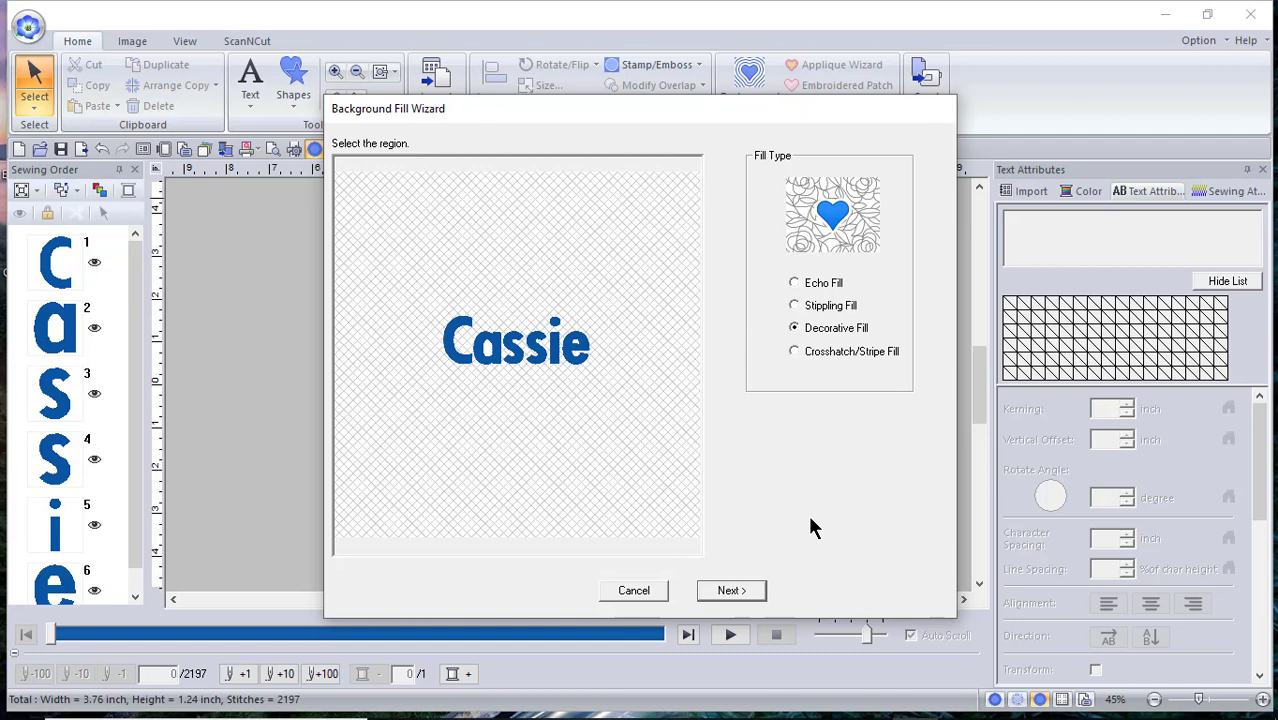
{"action": "left_click", "coordinate": [741, 597]}
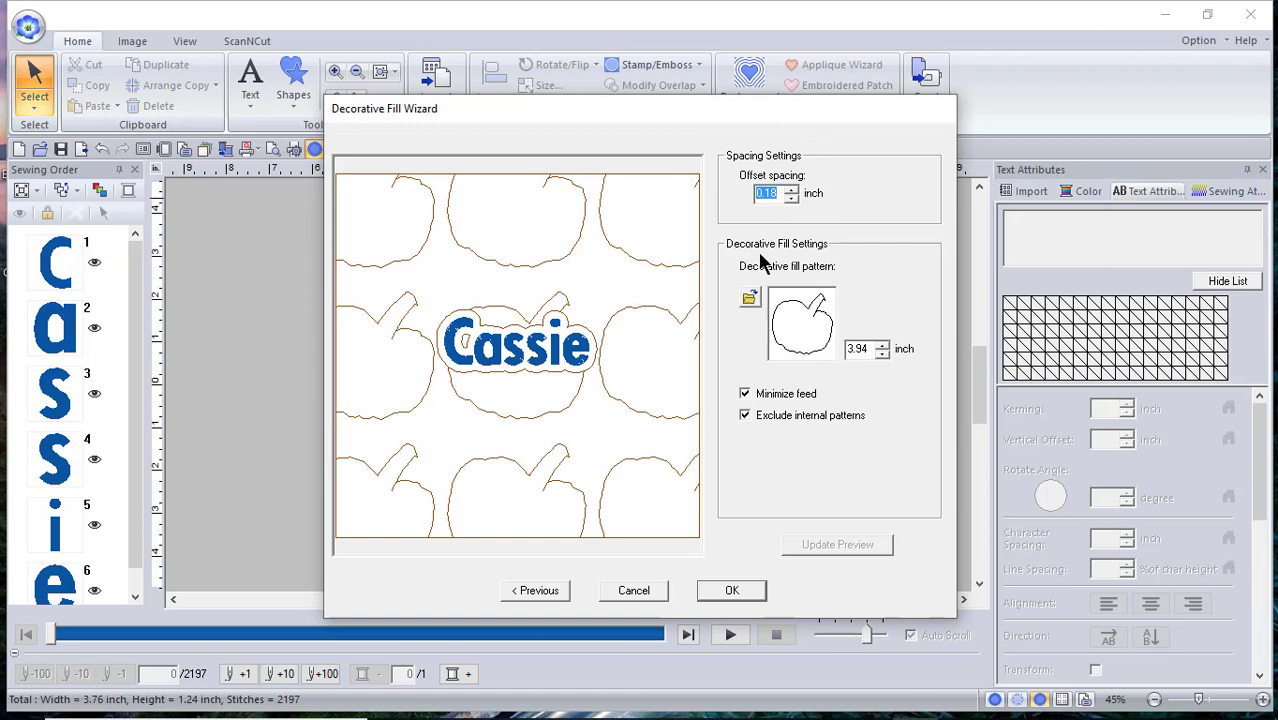
{"action": "left_click", "coordinate": [749, 297]}
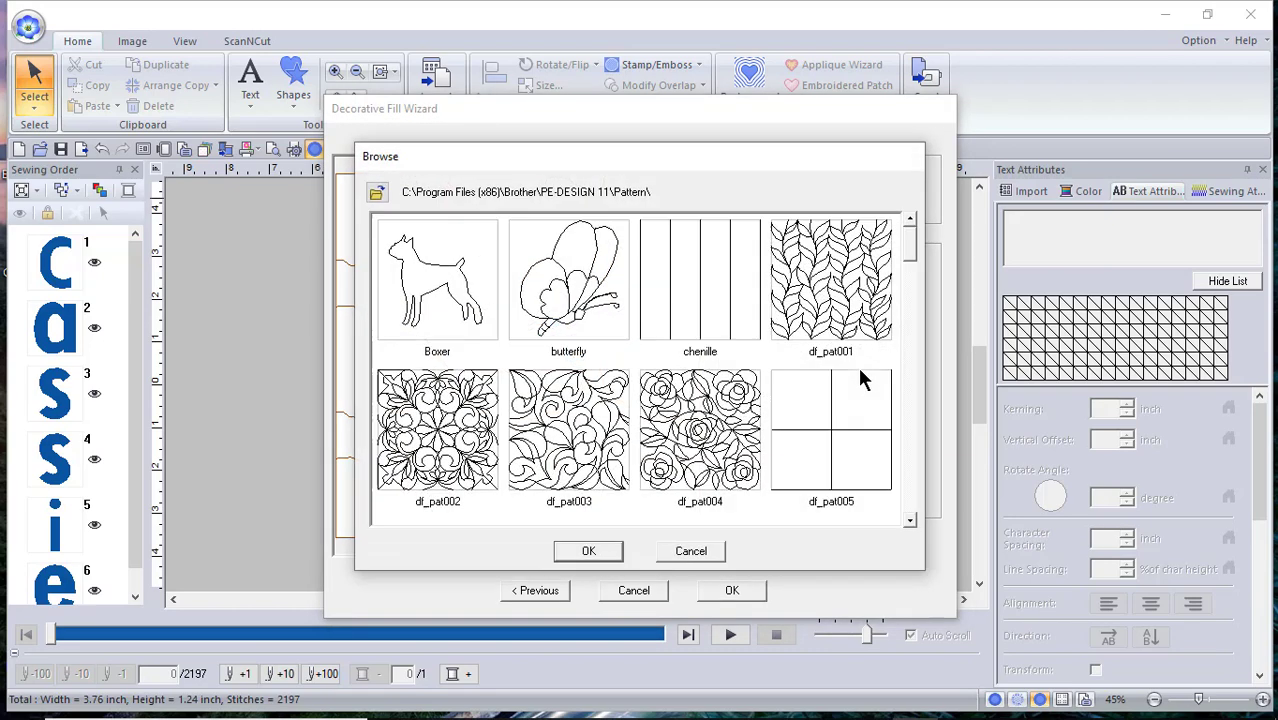
{"action": "left_click", "coordinate": [409, 269]}
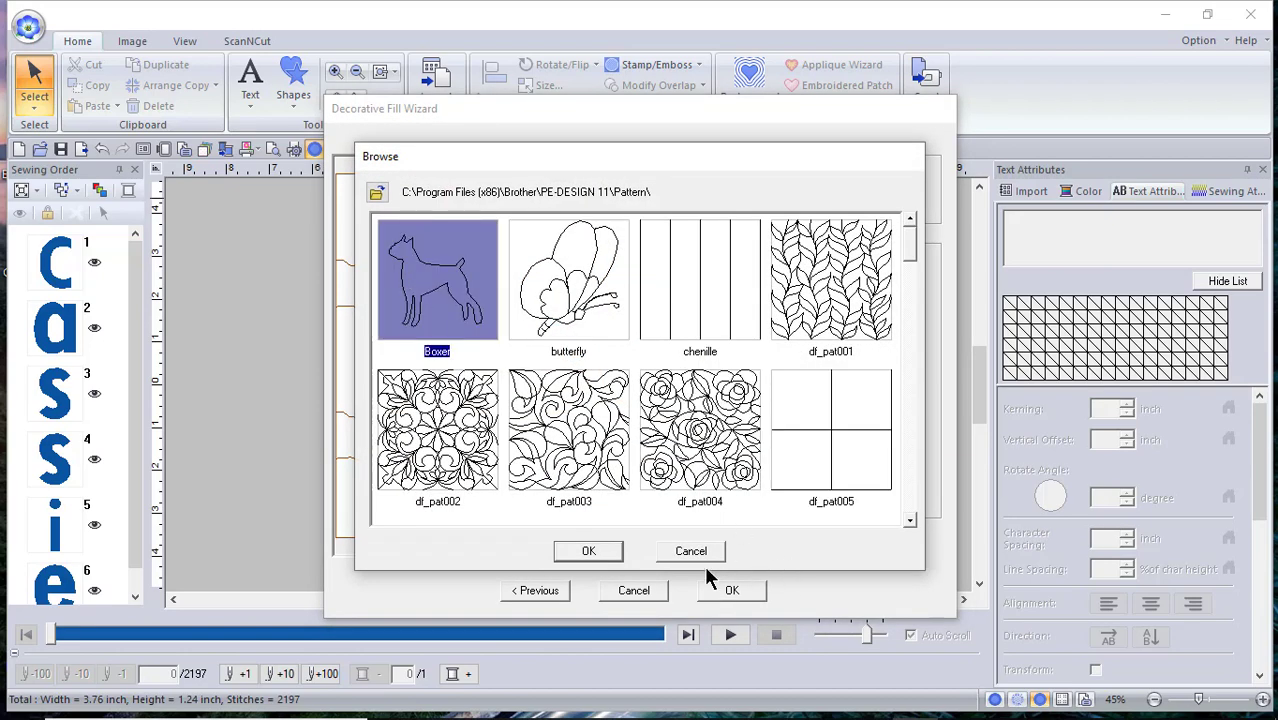
{"action": "left_click", "coordinate": [588, 551]}
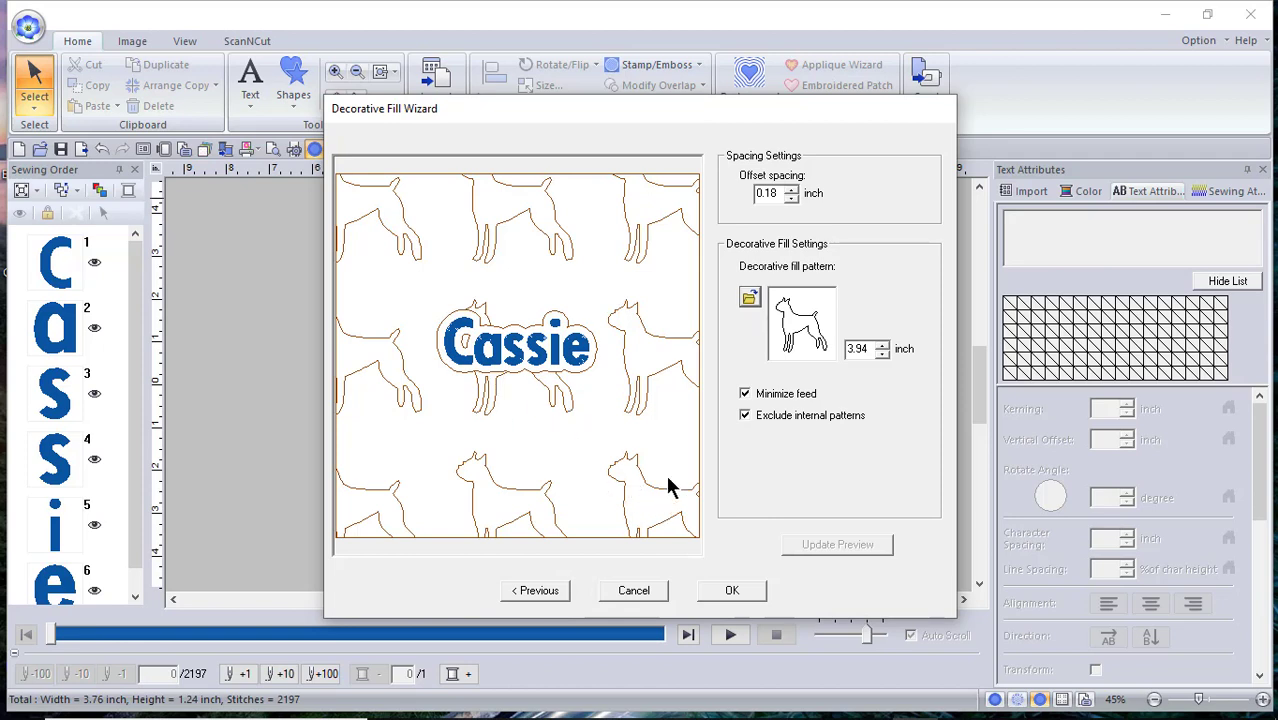
{"action": "left_click", "coordinate": [728, 591]}
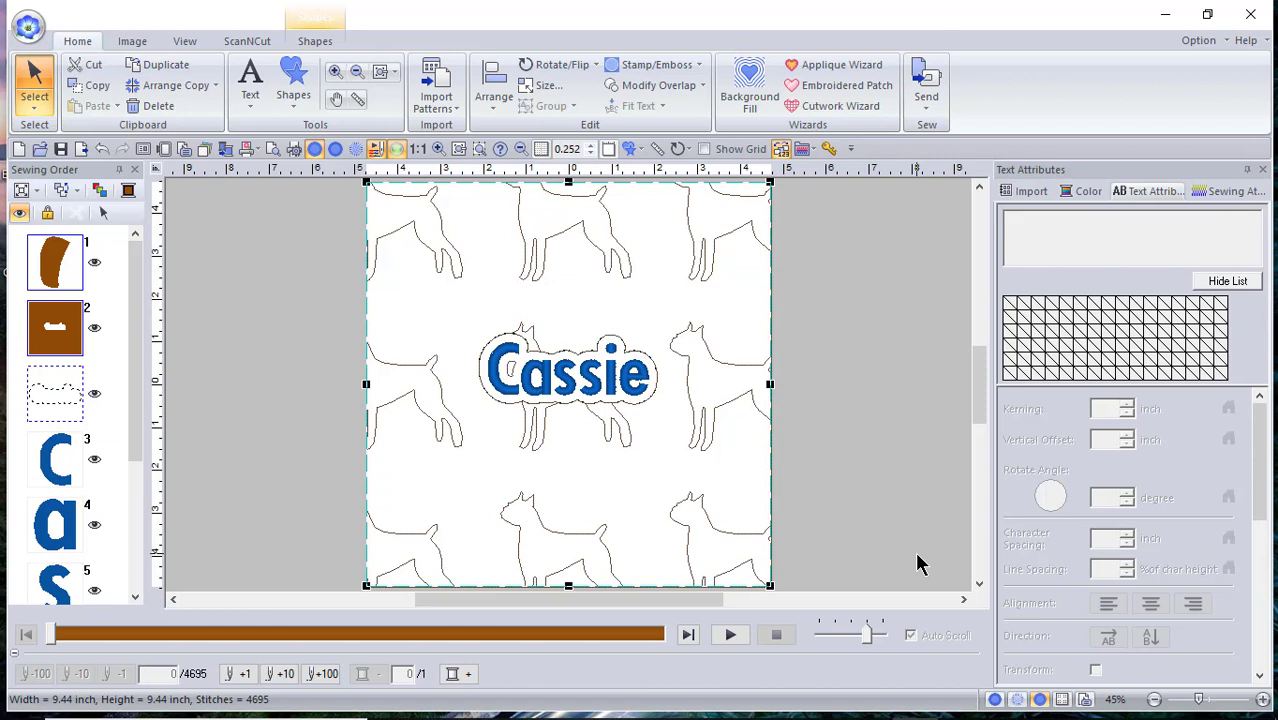
{"action": "mouse_move", "coordinate": [900, 717]}
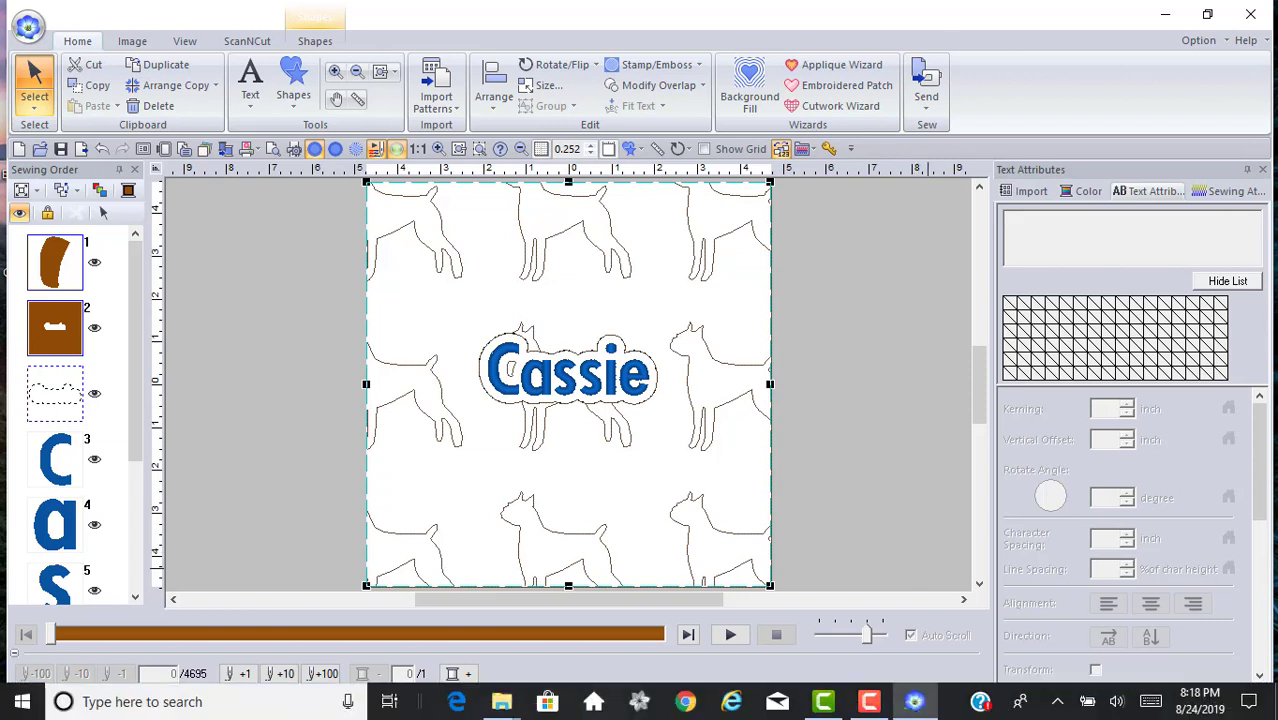
{"action": "left_click", "coordinate": [868, 704]}
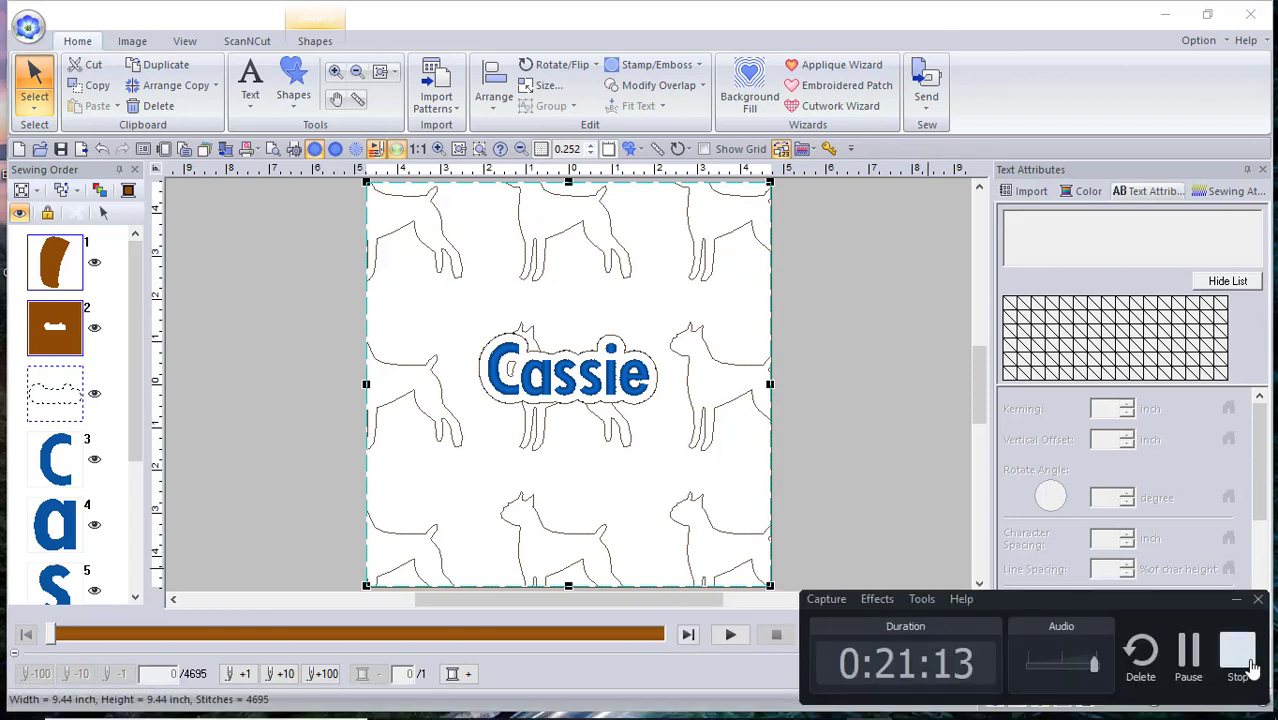